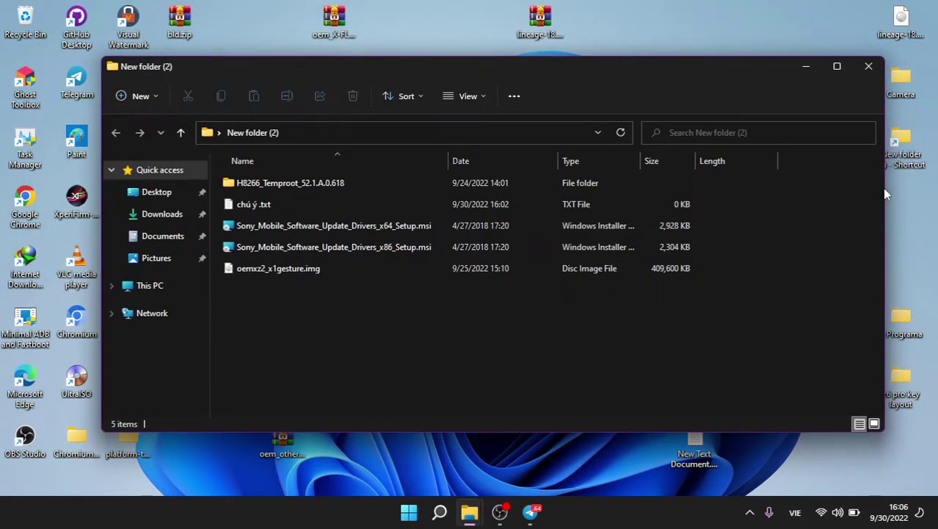
pyautogui.moveTo(884, 189); pyautogui.dragTo(819, 189)
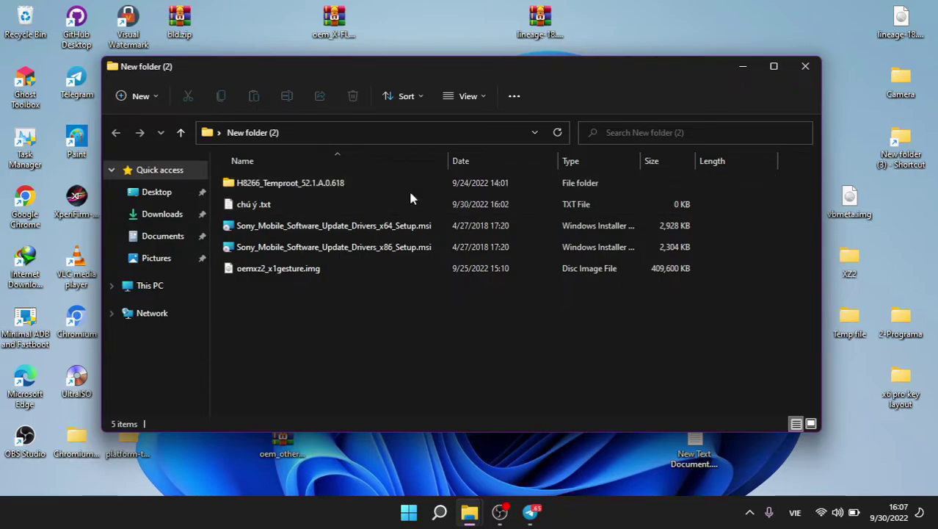
pyautogui.click(229, 210)
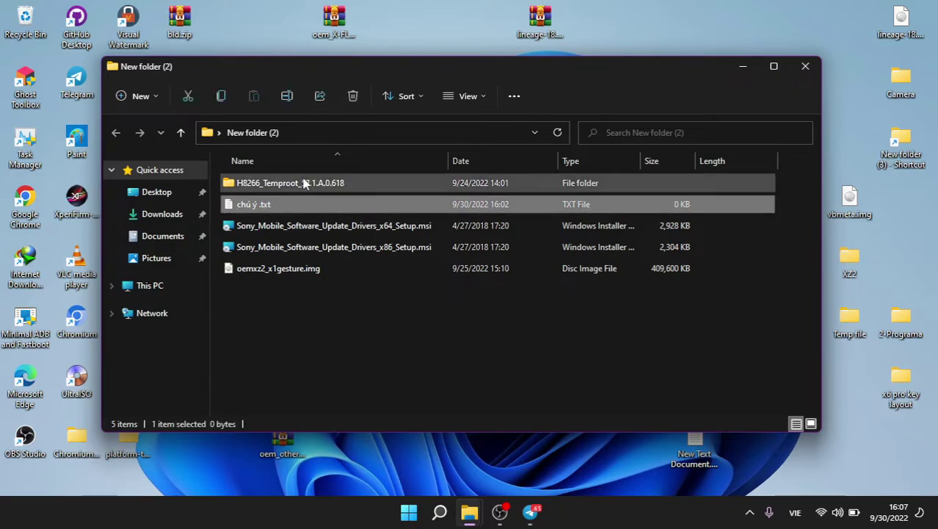
pyautogui.click(304, 185)
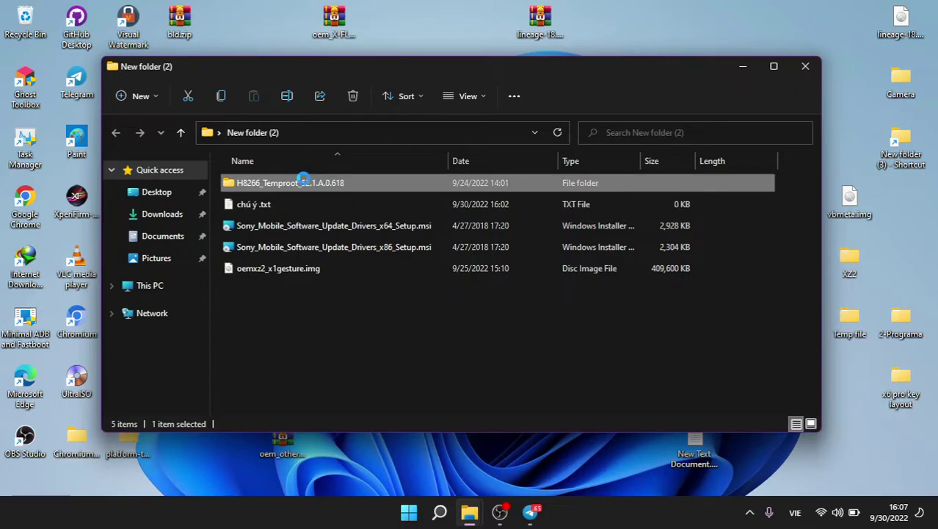
pyautogui.click(296, 294)
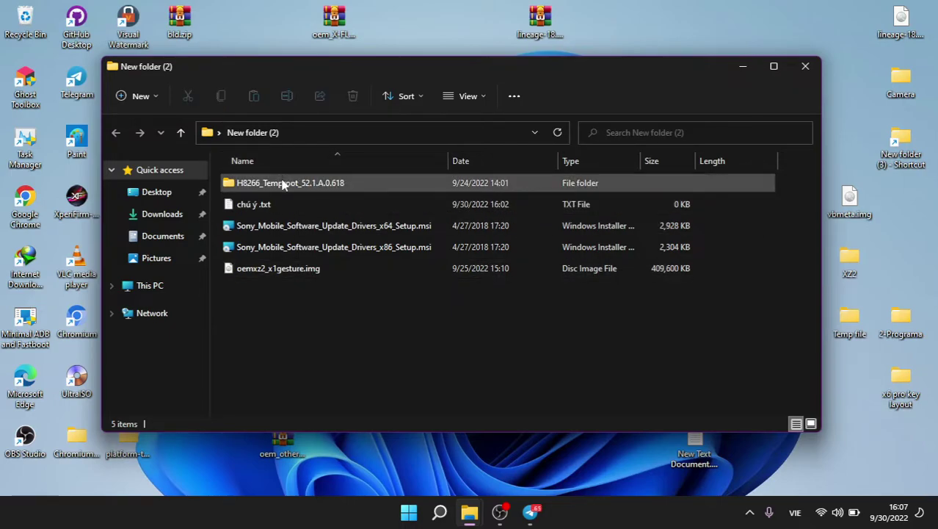
pyautogui.moveTo(286, 347); pyautogui.dragTo(334, 229)
pyautogui.click(395, 351)
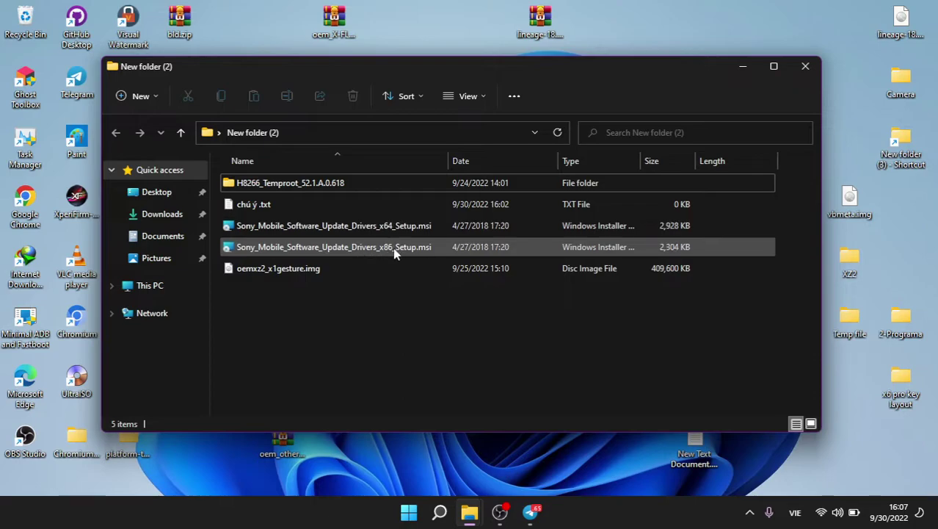
# Run Sony_Mobile_Software_Update_Drivers_x86_Setup.msi and remove the existing Sony Mobile Software Update Drivers installation through the setup wizard
pyautogui.doubleClick(356, 247)
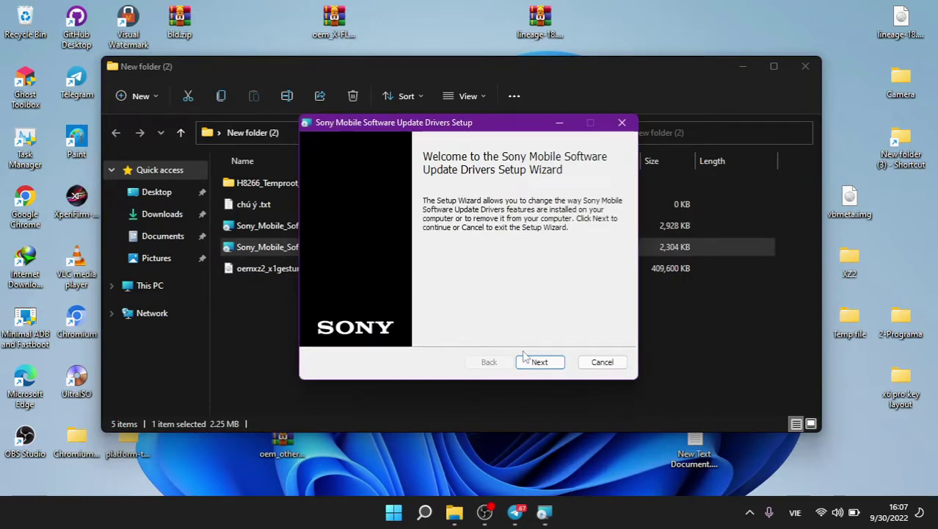
pyautogui.click(536, 361)
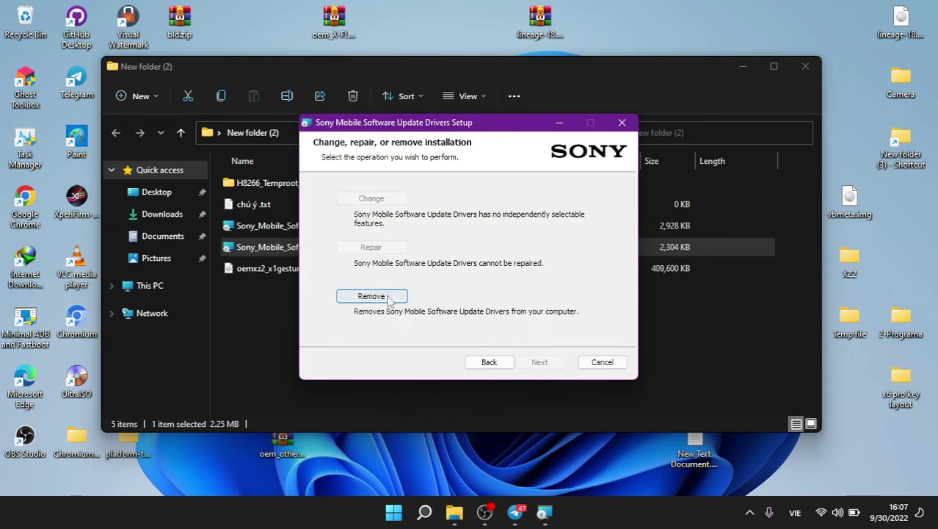
pyautogui.click(373, 296)
pyautogui.click(508, 362)
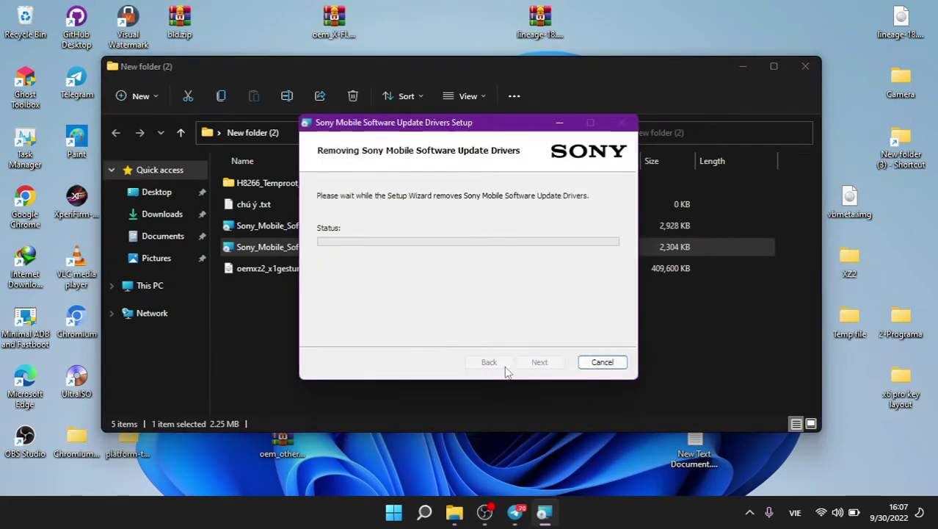
pyautogui.click(539, 362)
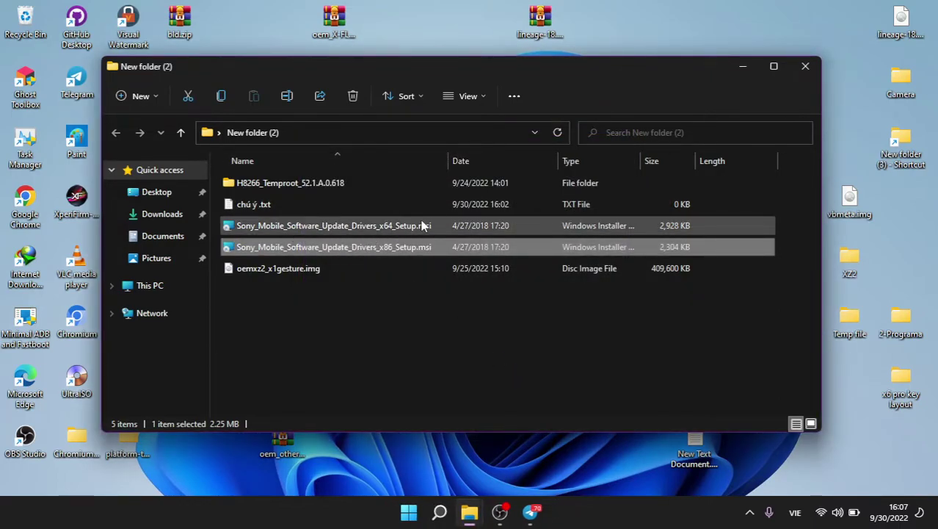
# Install the drivers from Sony_Mobile_Software_Update_Drivers_x64_Setup.msi, accepting the license agreement and finishing the wizard
pyautogui.click(371, 220)
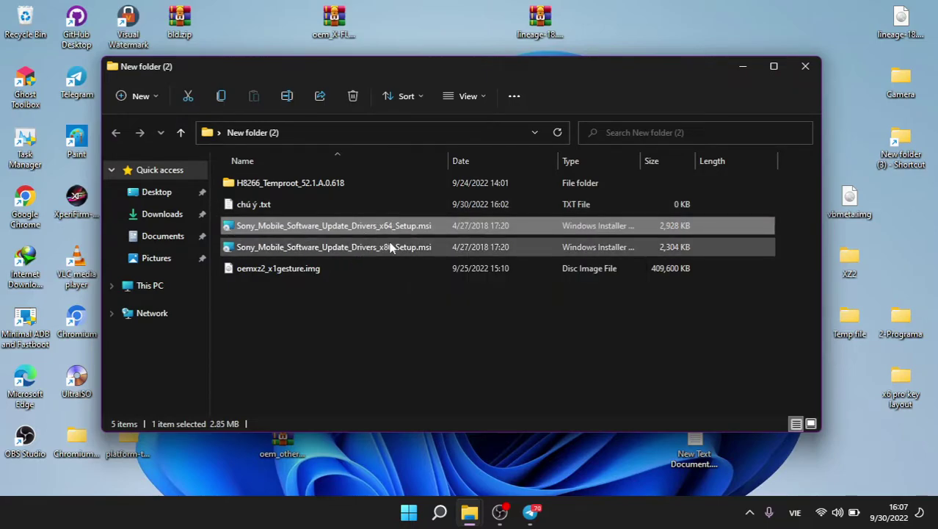
pyautogui.doubleClick(396, 229)
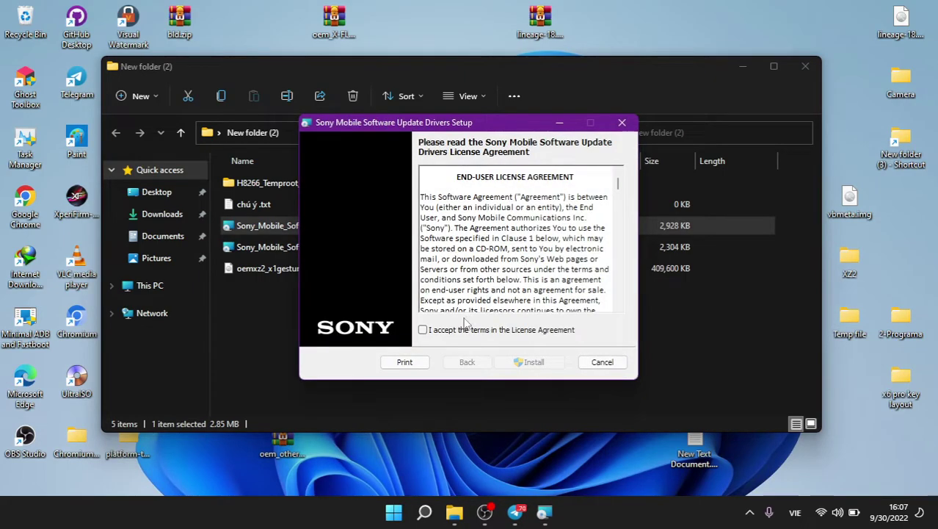
pyautogui.click(423, 329)
pyautogui.click(512, 363)
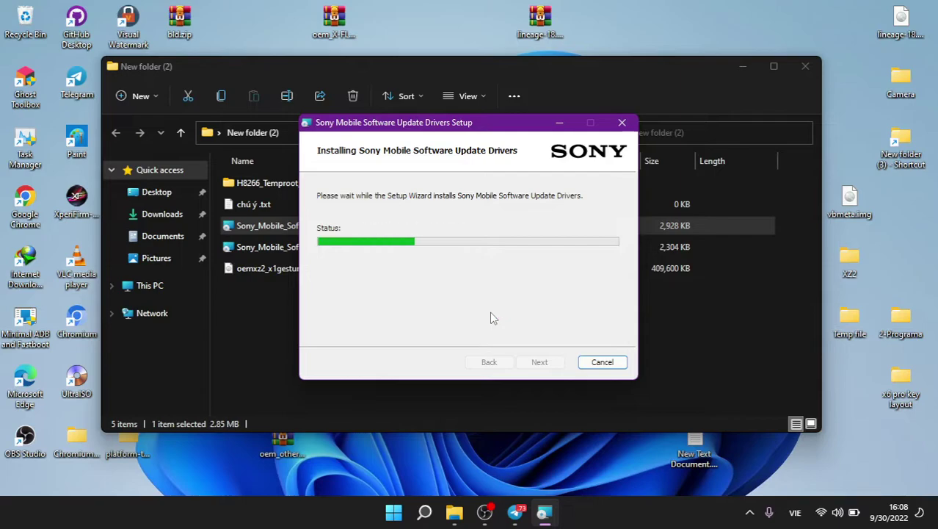
pyautogui.click(539, 363)
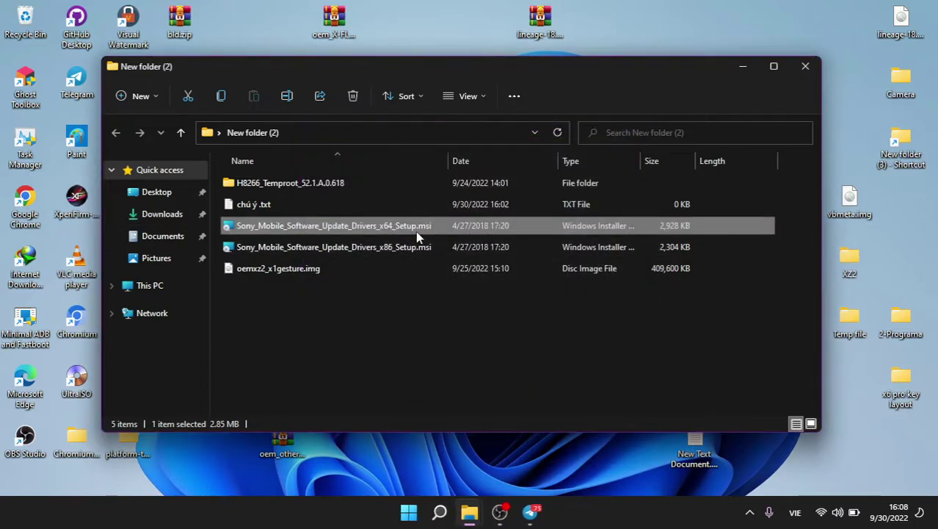
# Open the H8266_Temproot_52.1.A.0.618 folder in a maximized window and launch newflasher.exe
pyautogui.click(312, 187)
pyautogui.doubleClick(503, 187)
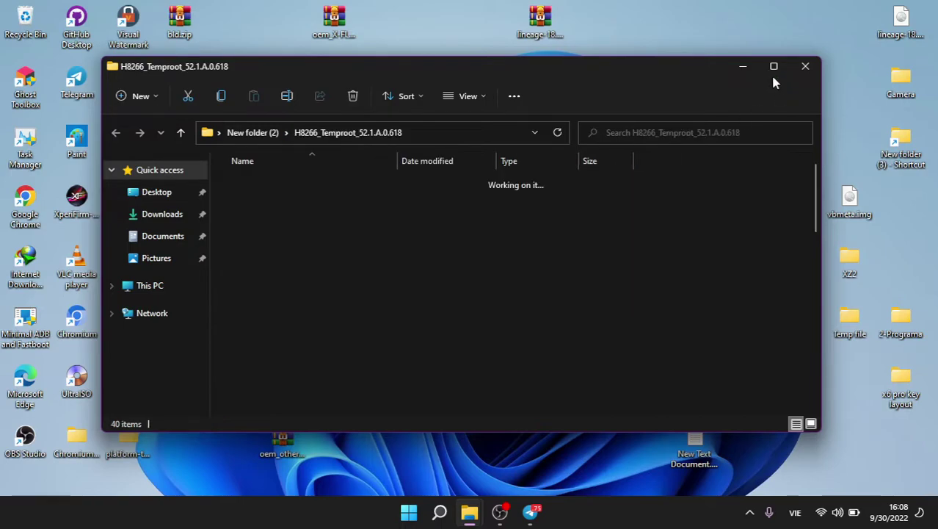
pyautogui.click(773, 65)
pyautogui.moveTo(931, 146); pyautogui.dragTo(896, 278)
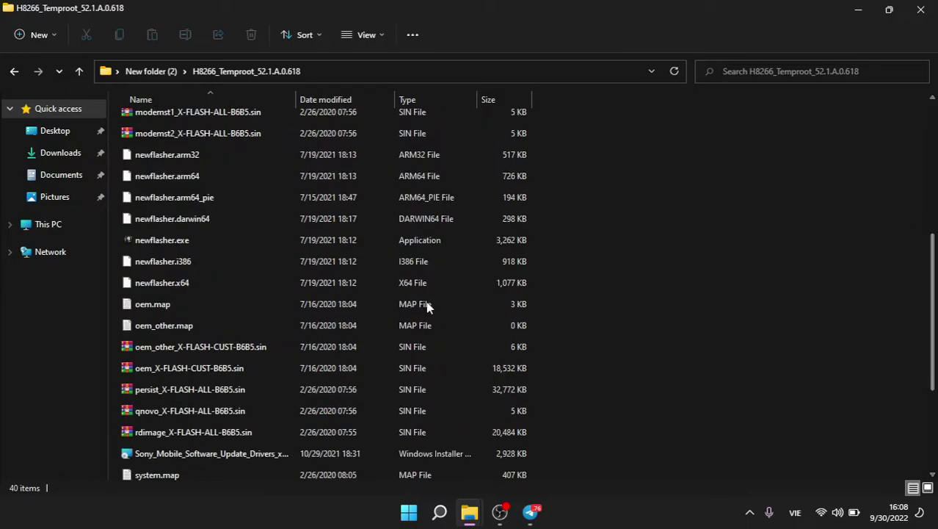
pyautogui.click(221, 236)
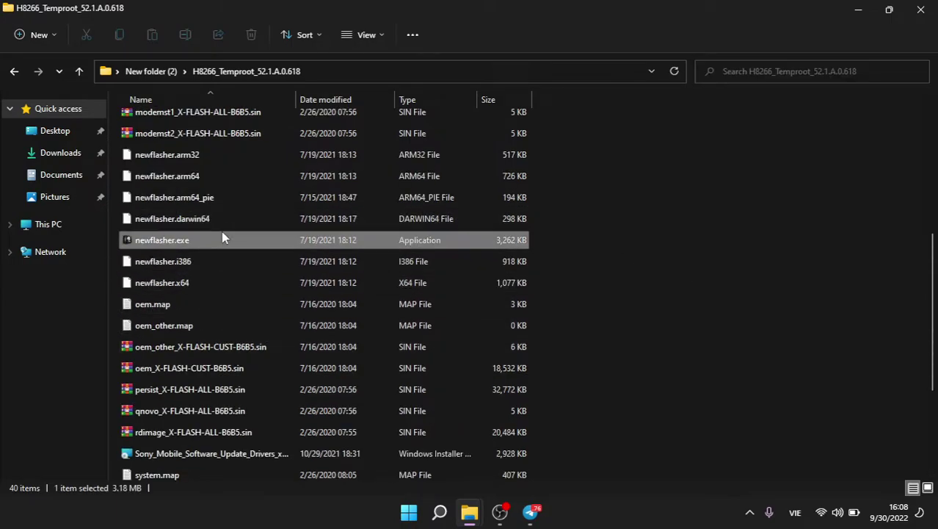
pyautogui.doubleClick(222, 239)
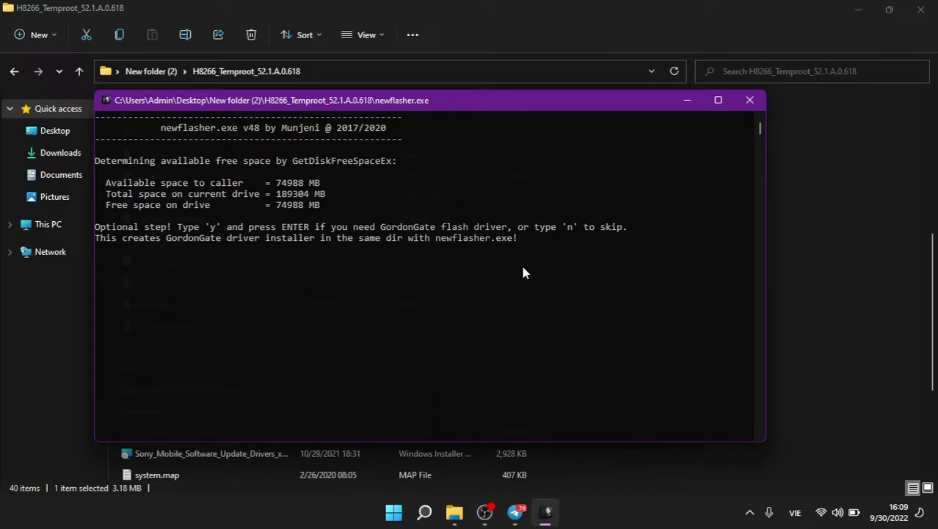
# Check in Device Manager whether the phone is listed under SOMC Flash Device, and close Device Manager
pyautogui.rightClick(391, 513)
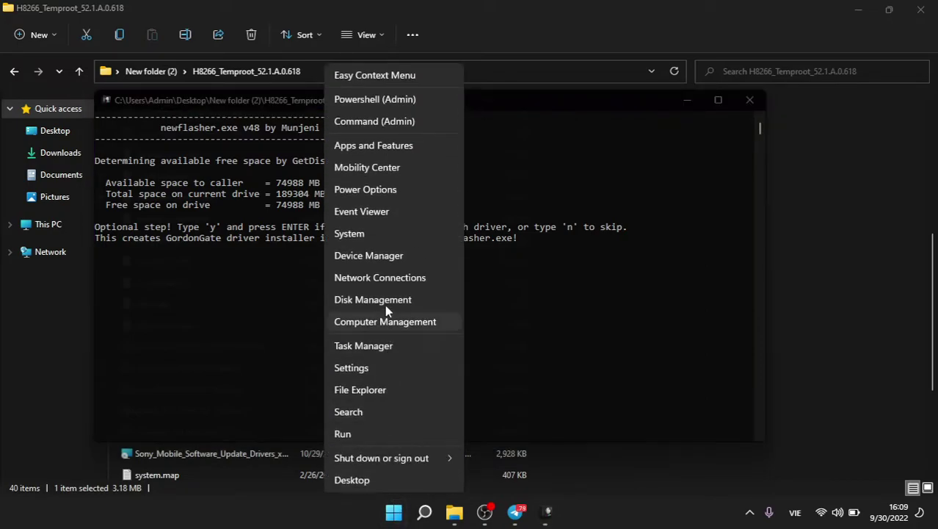
pyautogui.click(402, 261)
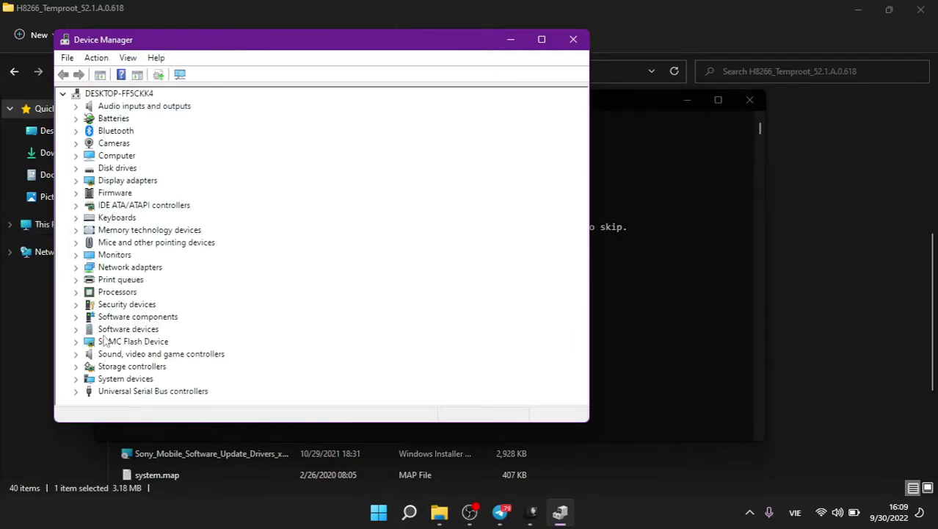
pyautogui.moveTo(329, 46); pyautogui.dragTo(503, 46)
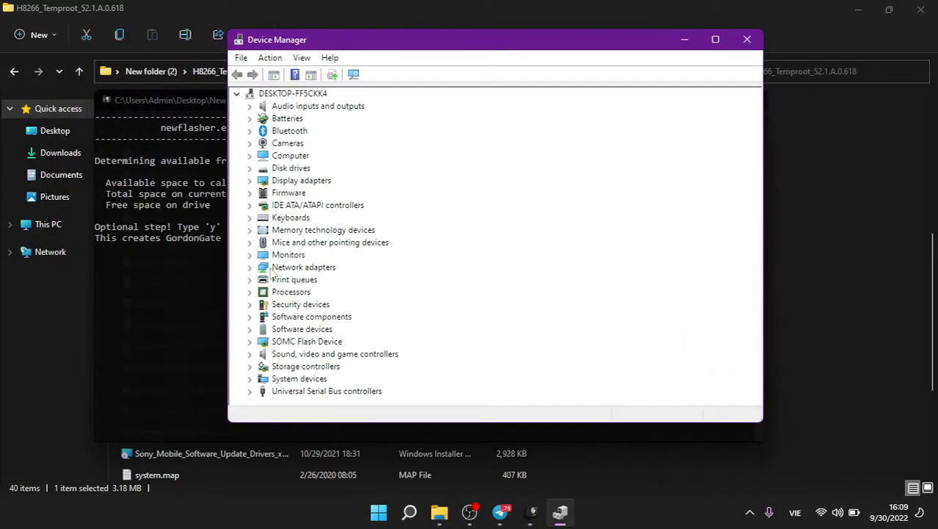
pyautogui.click(314, 353)
pyautogui.doubleClick(314, 354)
pyautogui.doubleClick(316, 342)
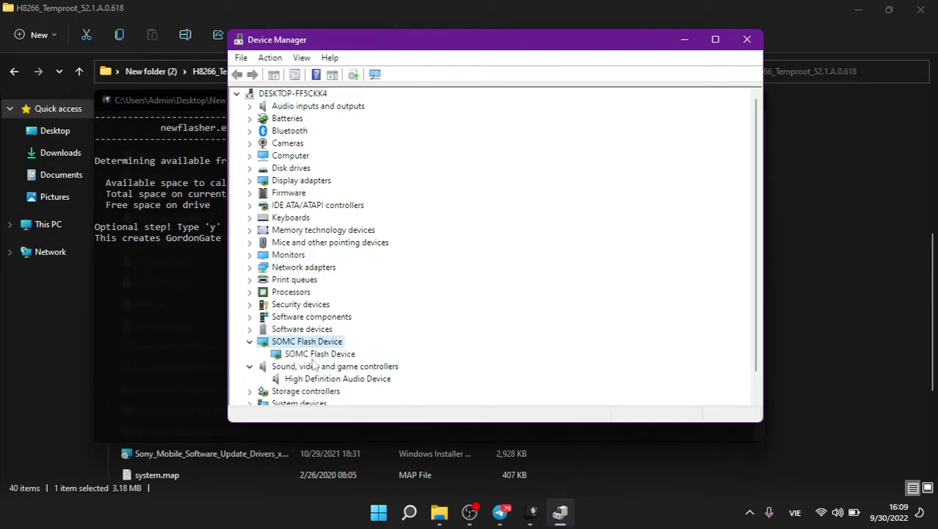
pyautogui.click(316, 354)
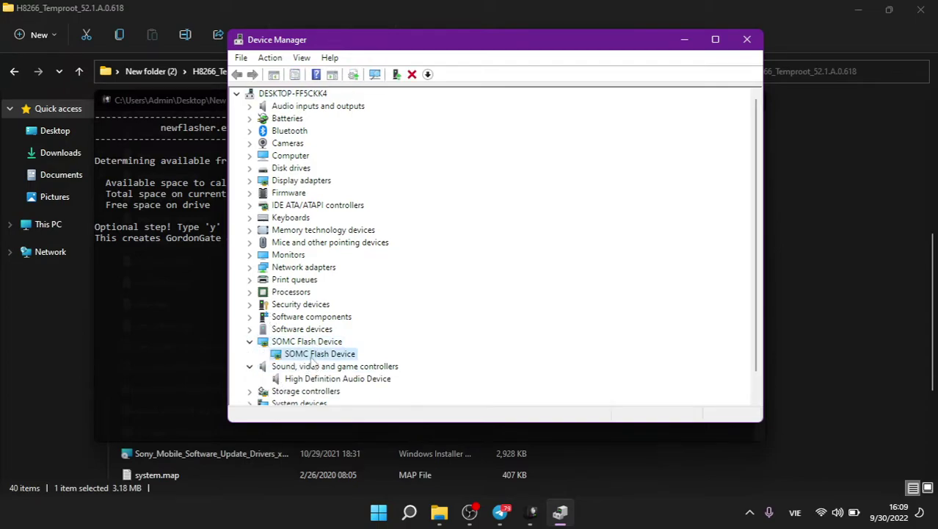
pyautogui.click(742, 40)
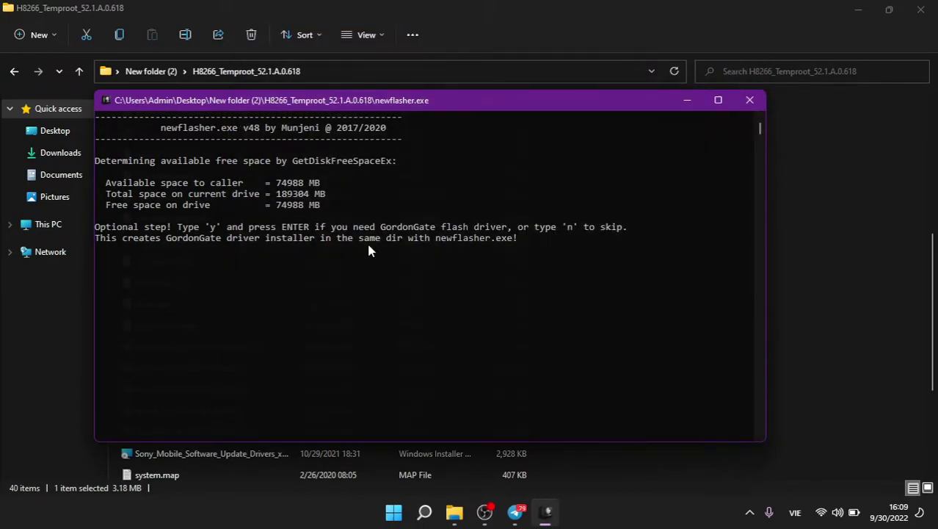
# Answer the newflasher prompts with n to skip the GordonGate driver, a to reboot to Android, and n to skip the trim area dump
pyautogui.write('n')
pyautogui.press('Return')
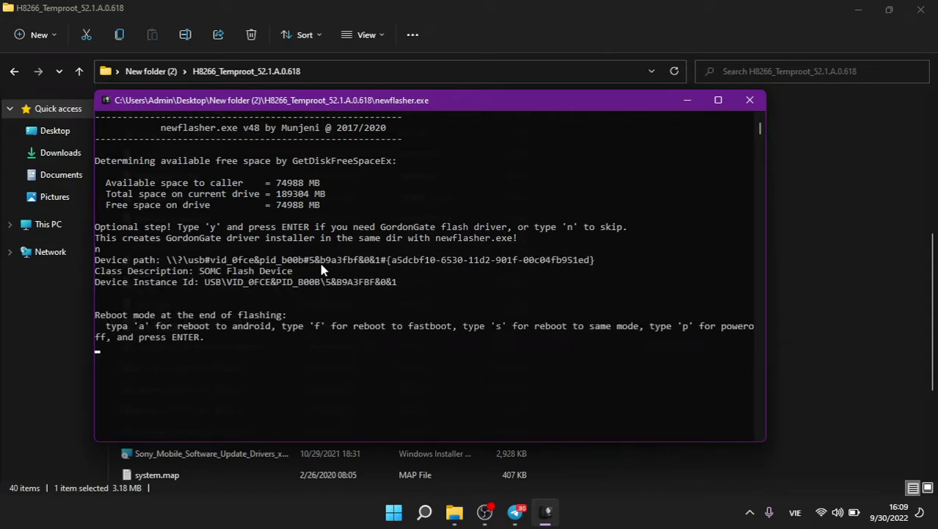
pyautogui.write('a')
pyautogui.press('Return')
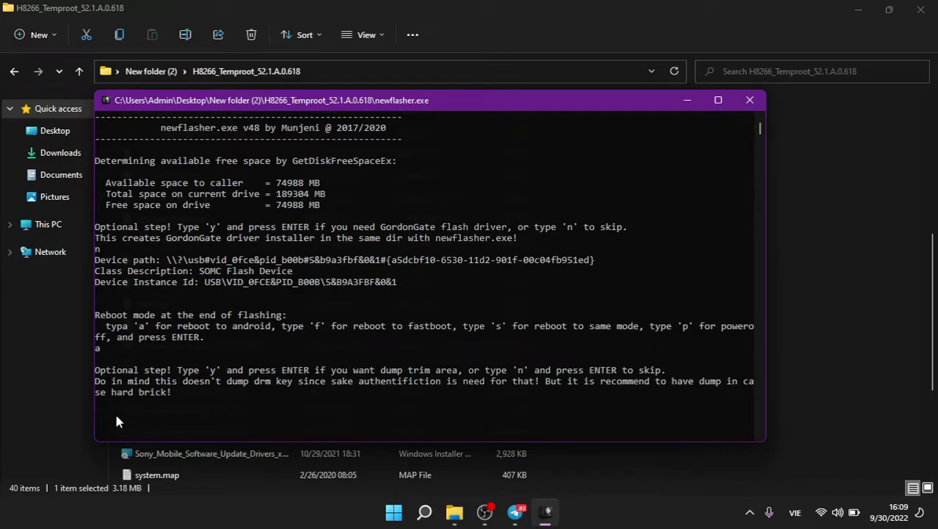
pyautogui.write('n')
pyautogui.press('Return')
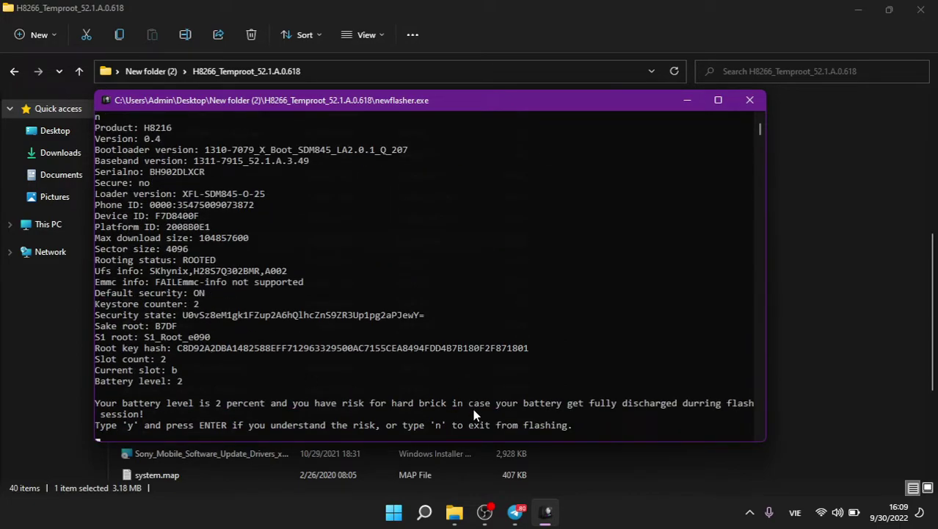
# Delete userdata_X-FLASH-CUST-B6B5.sin from the H8266_Temproot_52.1.A.0.618 folder
pyautogui.moveTo(931, 316); pyautogui.dragTo(932, 391)
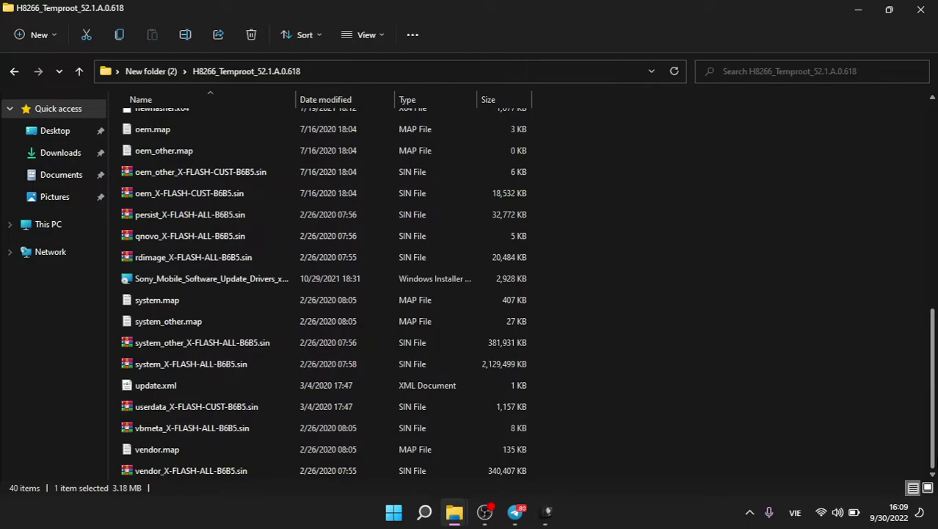
pyautogui.click(439, 403)
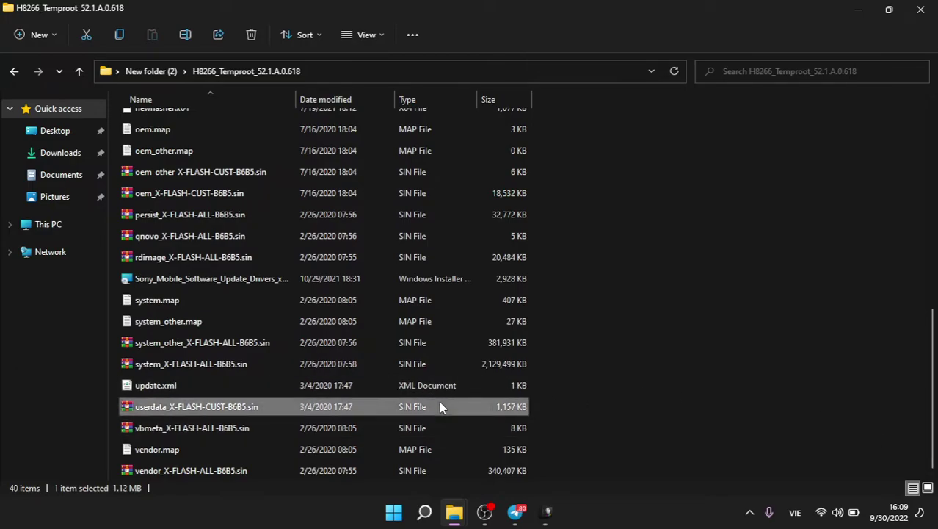
pyautogui.press('Delete')
# Switch back to newflasher and accept the low-battery risk with y to start flashing
pyautogui.hotkey('alt', 'Tab')
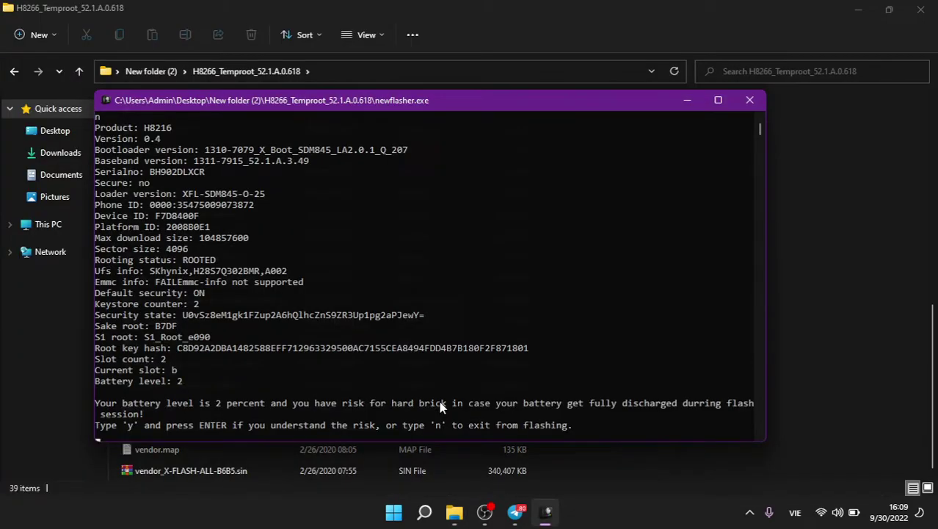
pyautogui.write('y')
pyautogui.press('Return')
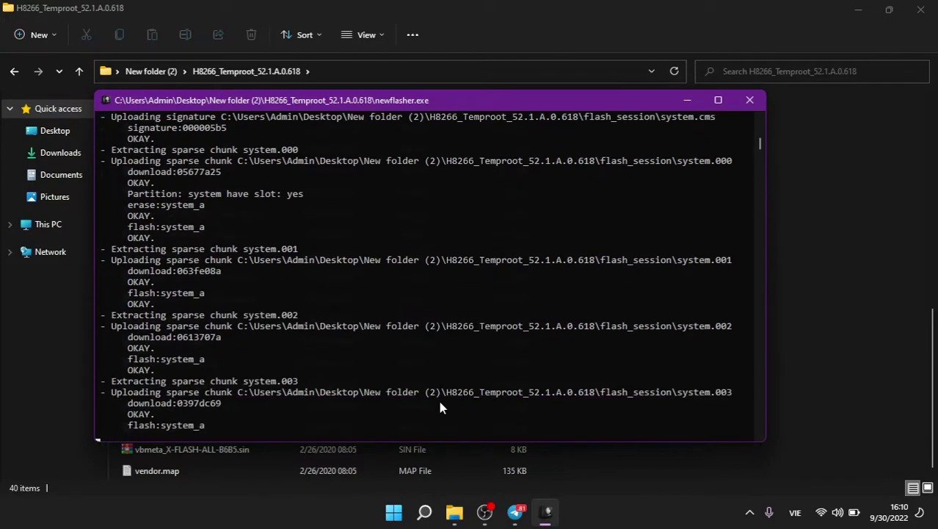
pyautogui.click(485, 514)
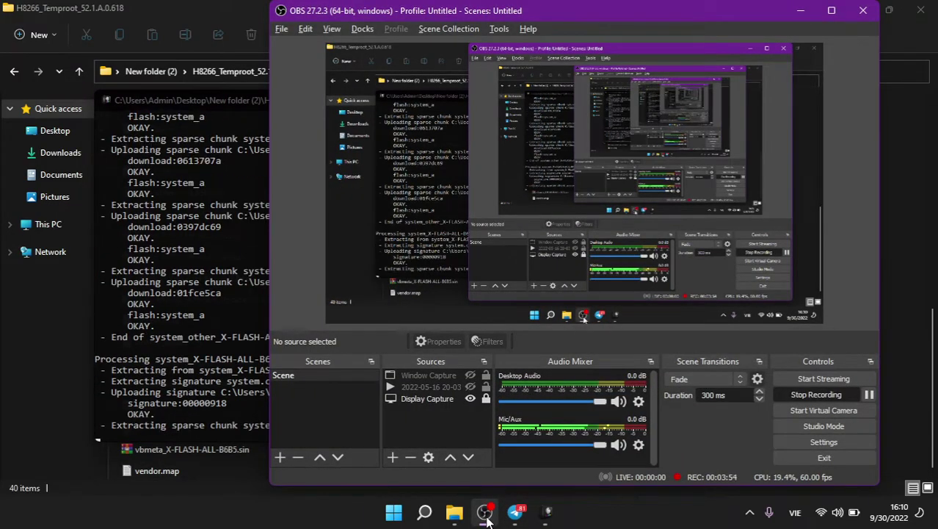
pyautogui.click(485, 514)
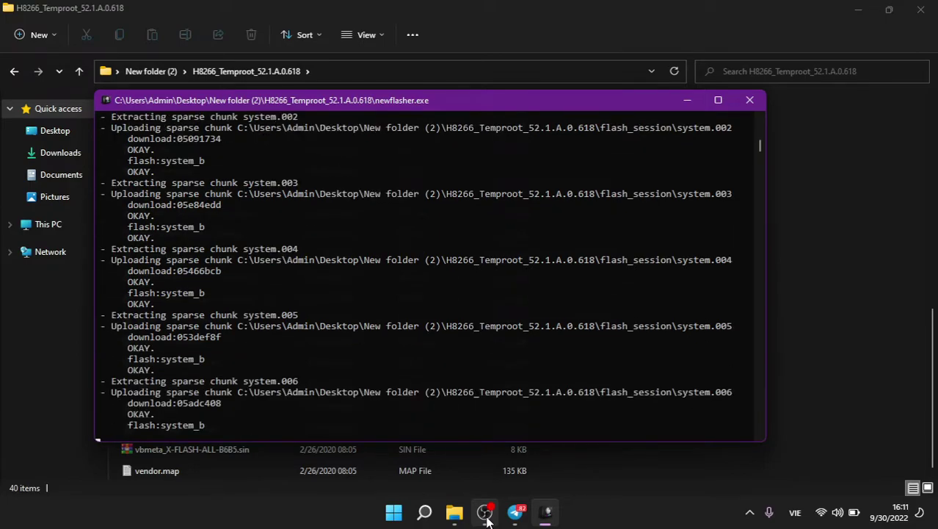
# Go back to New folder (2) to locate oemxz2_x1gesture.img, and return to the newflasher window to follow the flashing
pyautogui.click(152, 72)
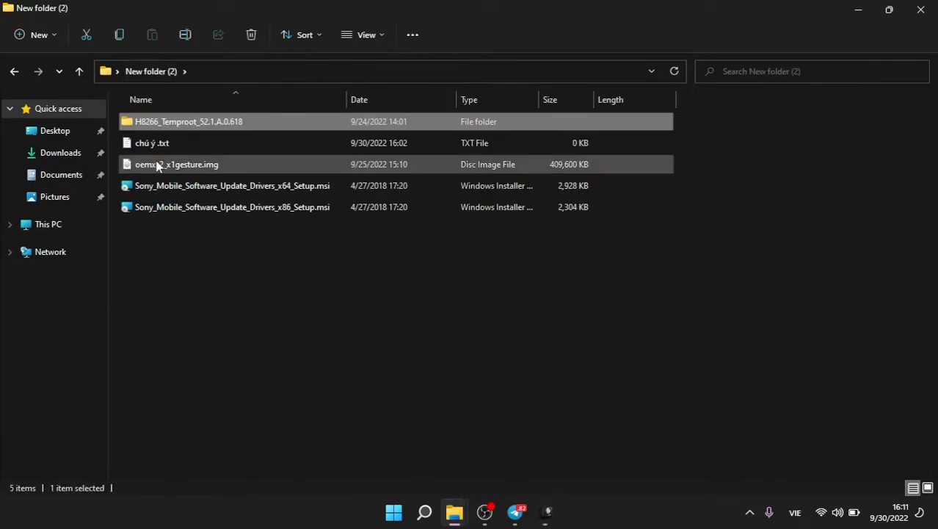
pyautogui.click(150, 164)
pyautogui.click(369, 254)
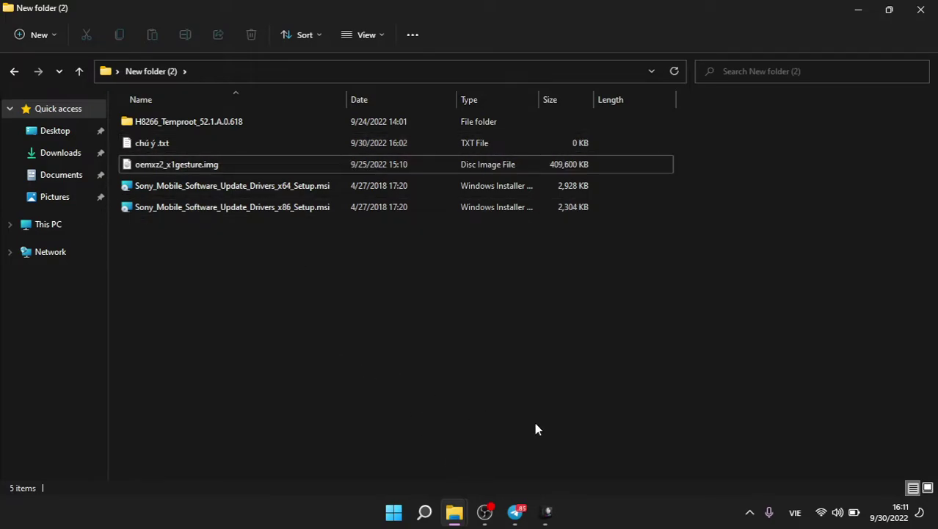
pyautogui.click(547, 512)
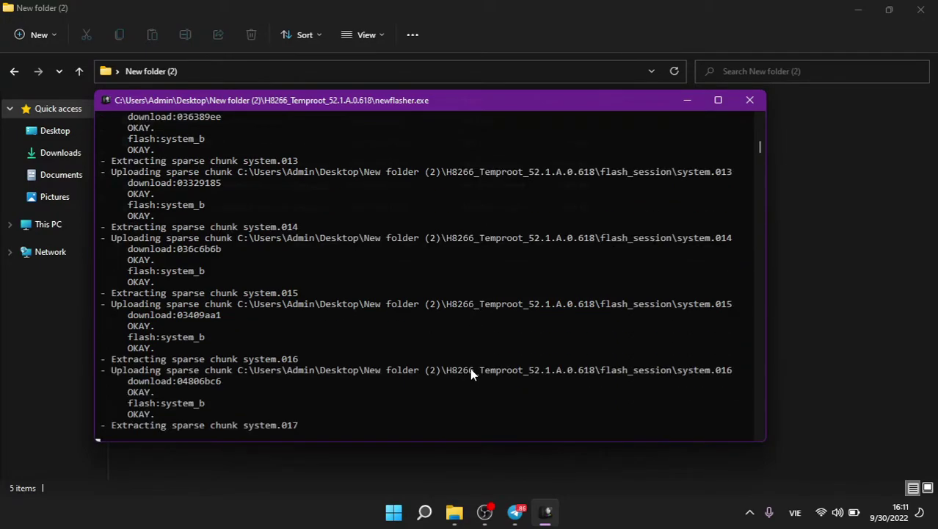
# Return to the newflasher window and examine the last lines of the flashing log
pyautogui.click(484, 513)
pyautogui.click(484, 512)
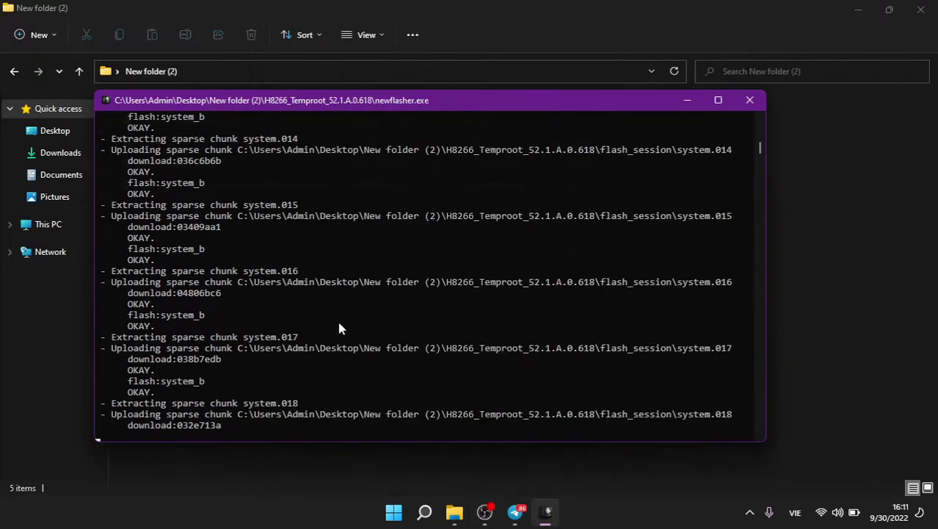
pyautogui.click(484, 512)
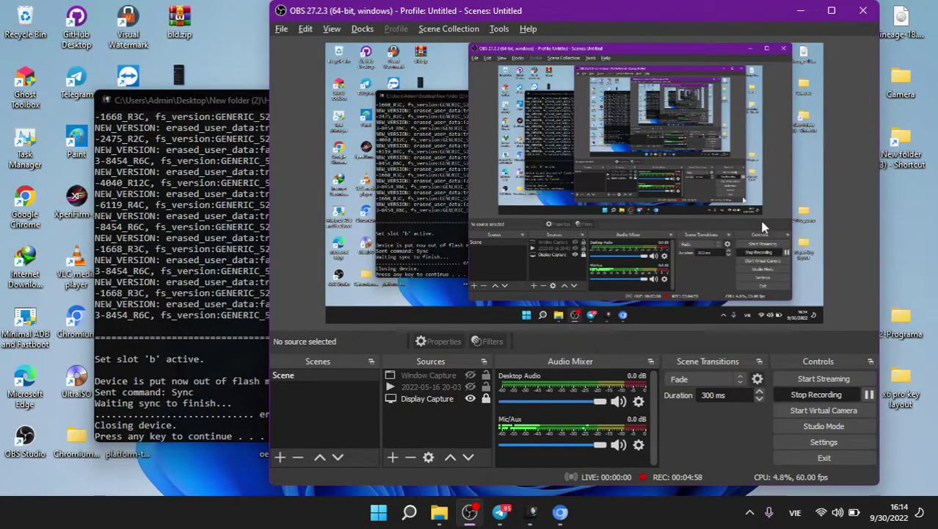
pyautogui.click(801, 10)
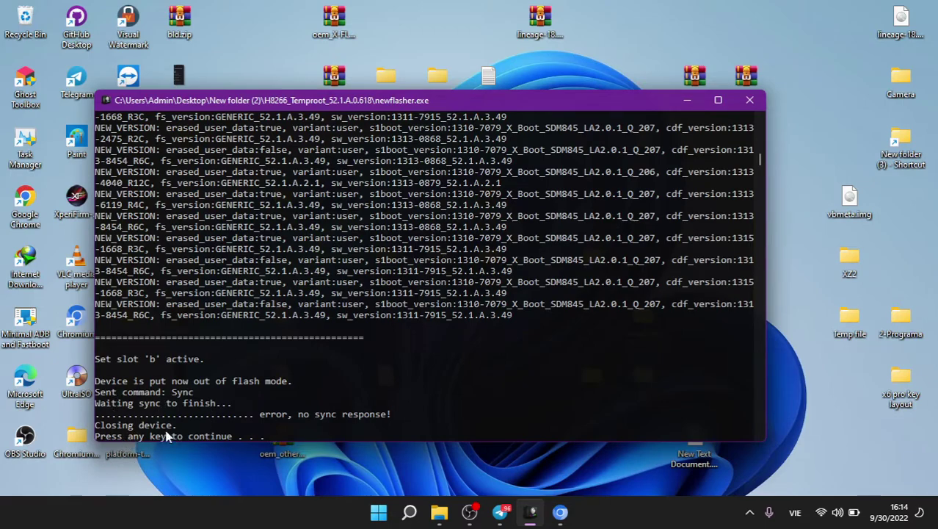
pyautogui.click(285, 406)
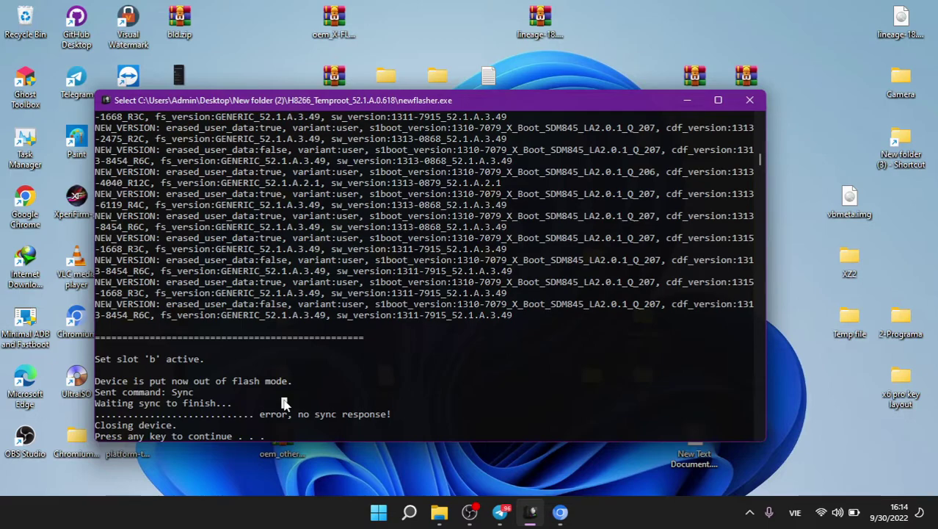
pyautogui.click(469, 511)
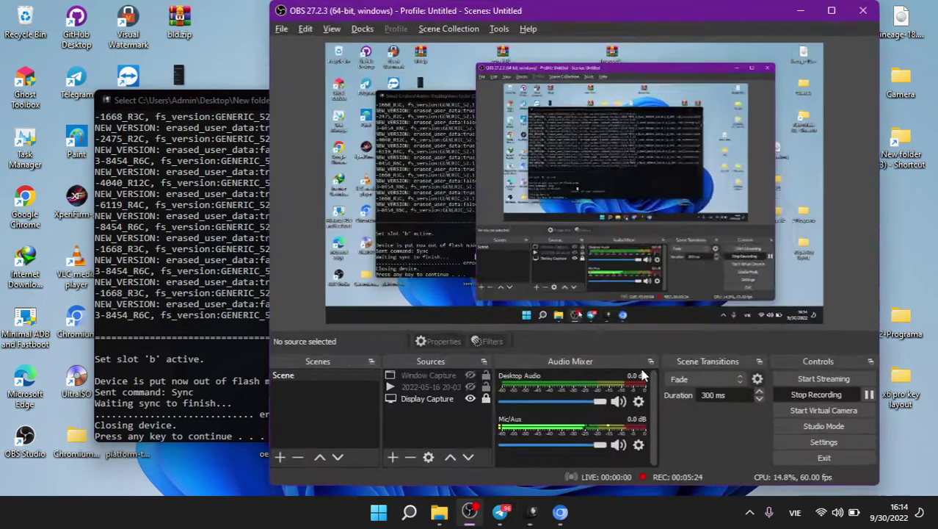
pyautogui.click(869, 394)
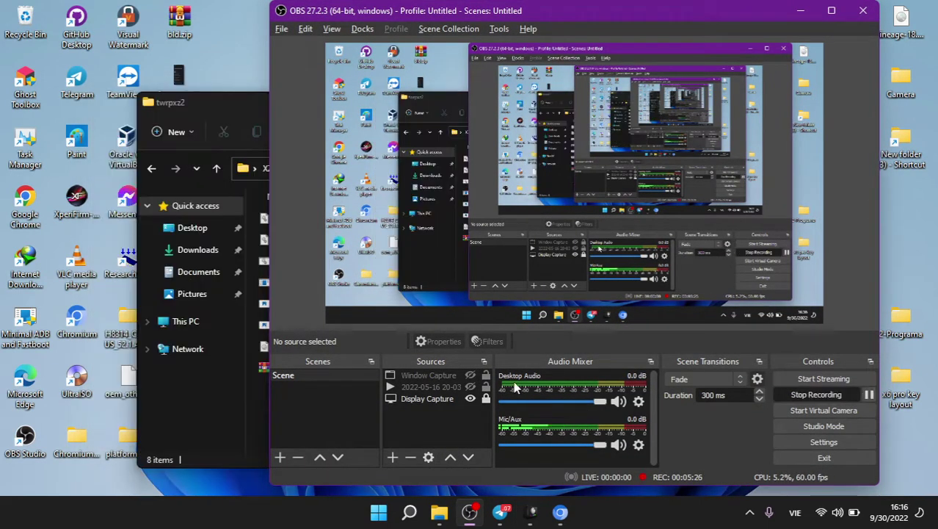
pyautogui.click(217, 389)
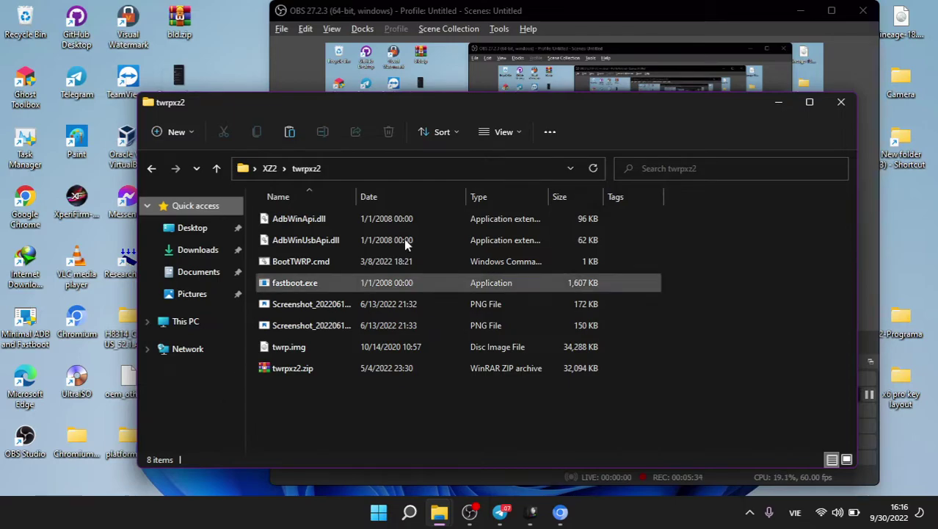
pyautogui.click(596, 31)
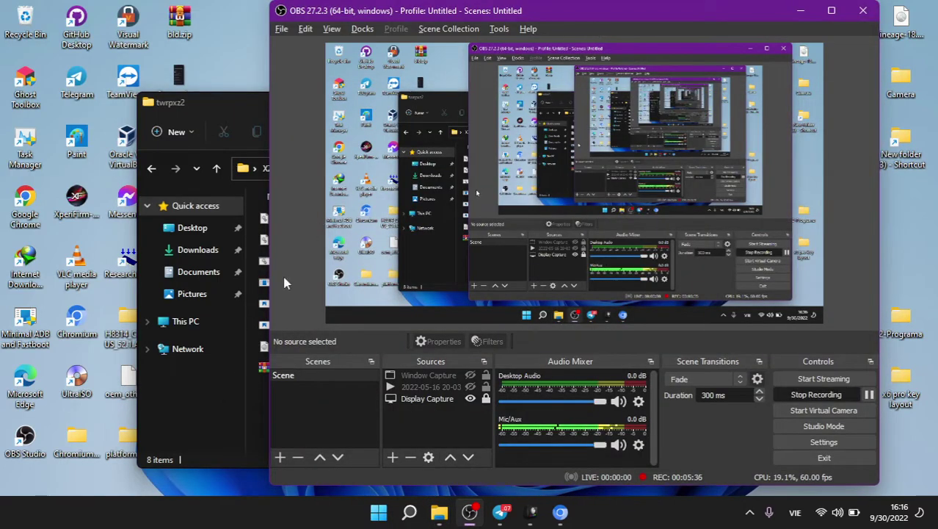
pyautogui.click(175, 456)
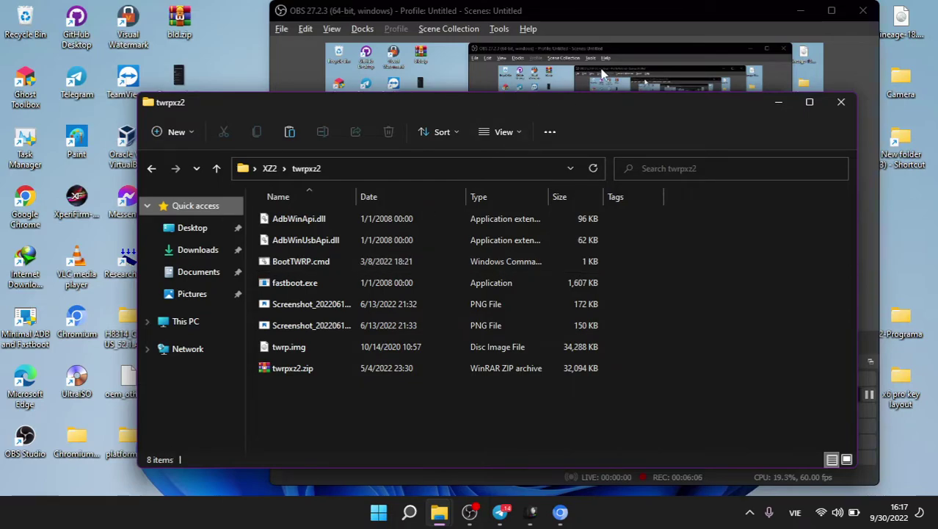
pyautogui.click(633, 6)
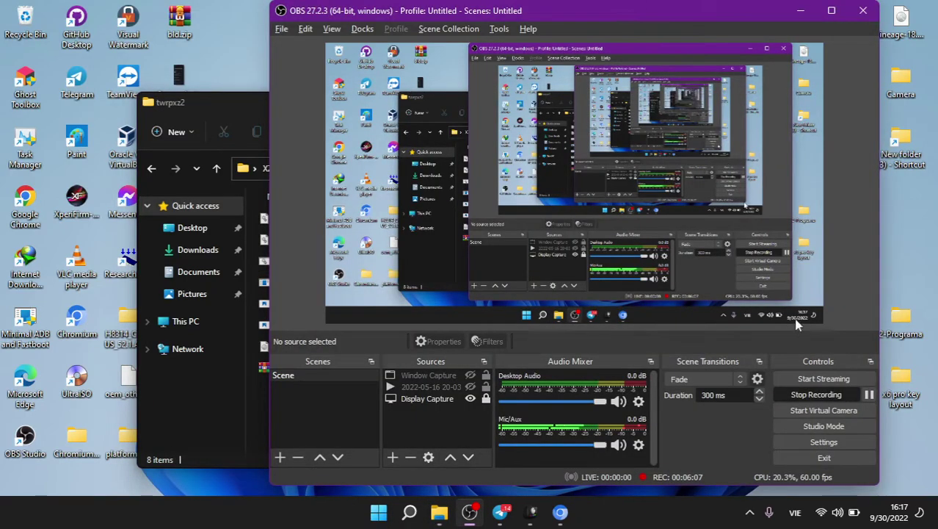
pyautogui.click(869, 395)
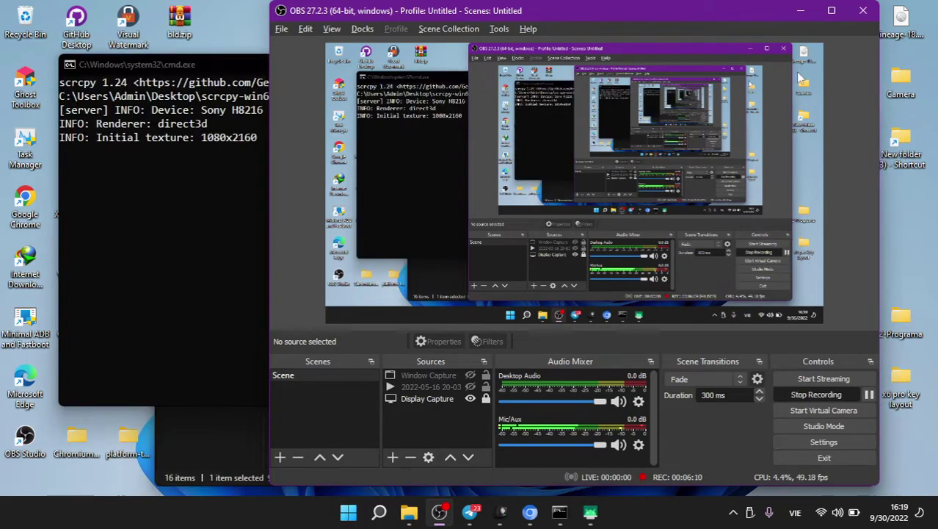
# Set the phone's setup language to Tiếng Việt in the H8216 mirror window and start the setup
pyautogui.click(800, 11)
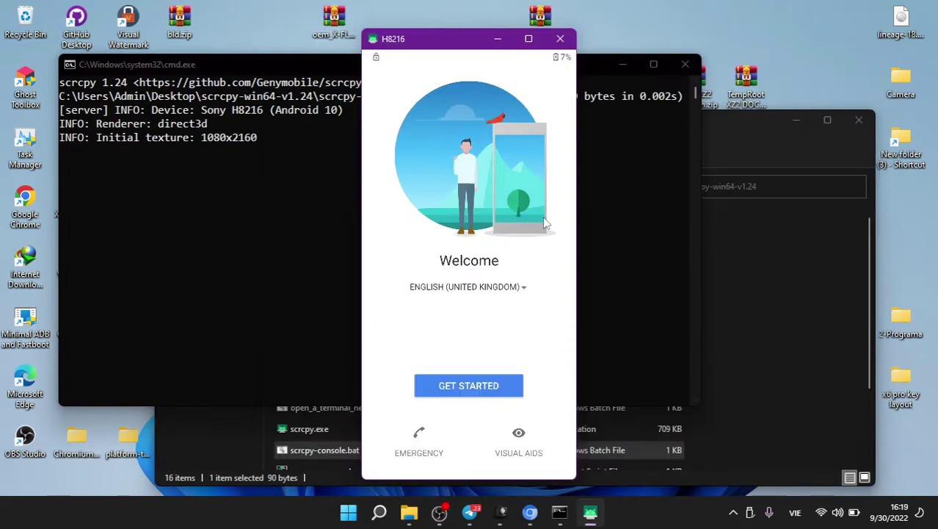
pyautogui.click(455, 294)
pyautogui.moveTo(494, 312); pyautogui.dragTo(574, 6)
pyautogui.scroll(10, 471, 300)
pyautogui.scroll(5, 463, 382)
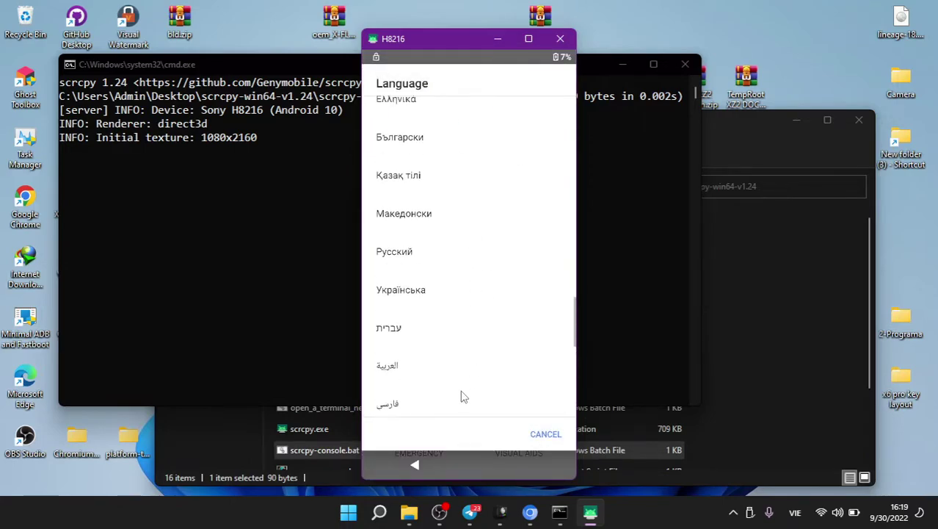
pyautogui.click(471, 203)
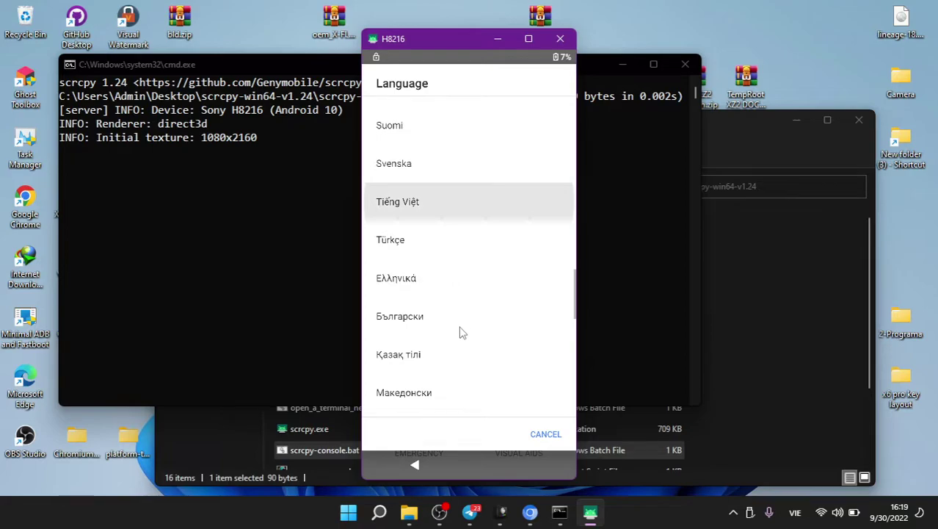
pyautogui.click(469, 387)
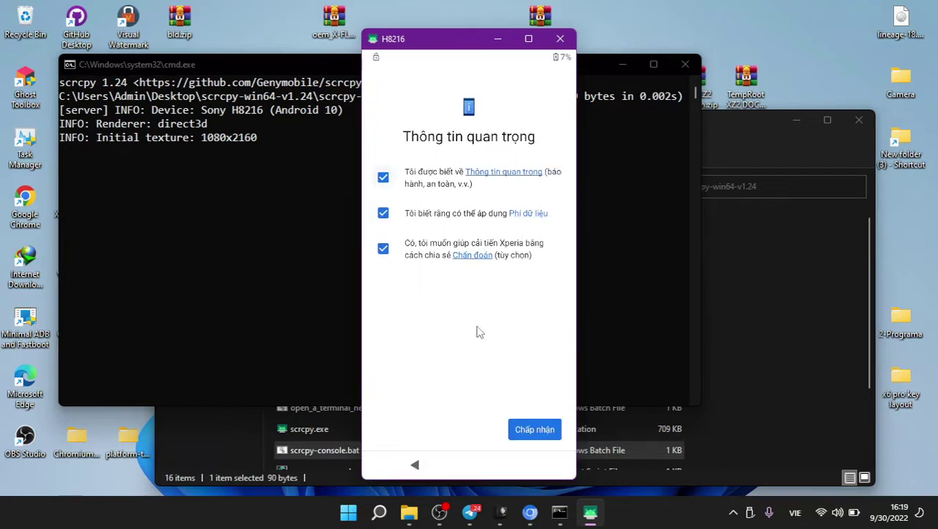
# Opt out of sharing Xperia diagnostics, accept the important information, and choose the Wi-Fi-only Internet connection (Chỉ Wi-Fi)
pyautogui.click(382, 250)
pyautogui.click(547, 432)
pyautogui.click(418, 301)
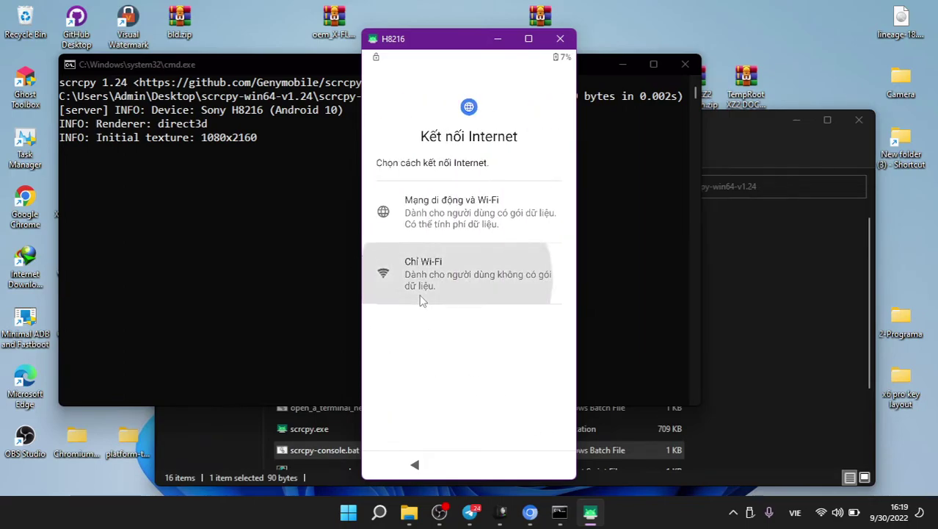
pyautogui.click(392, 432)
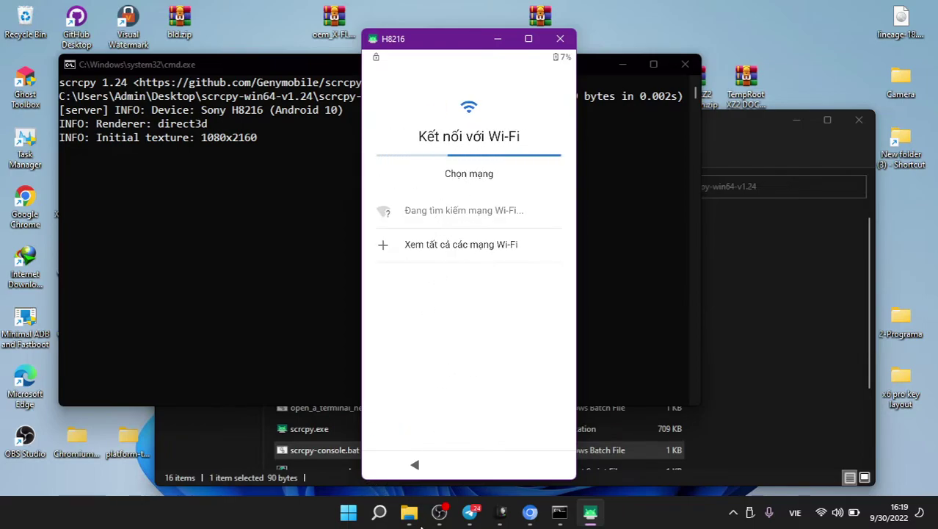
# Connect the phone to the first Wi-Fi network in the list and return to the H8216 mirror window
pyautogui.moveTo(444, 509)
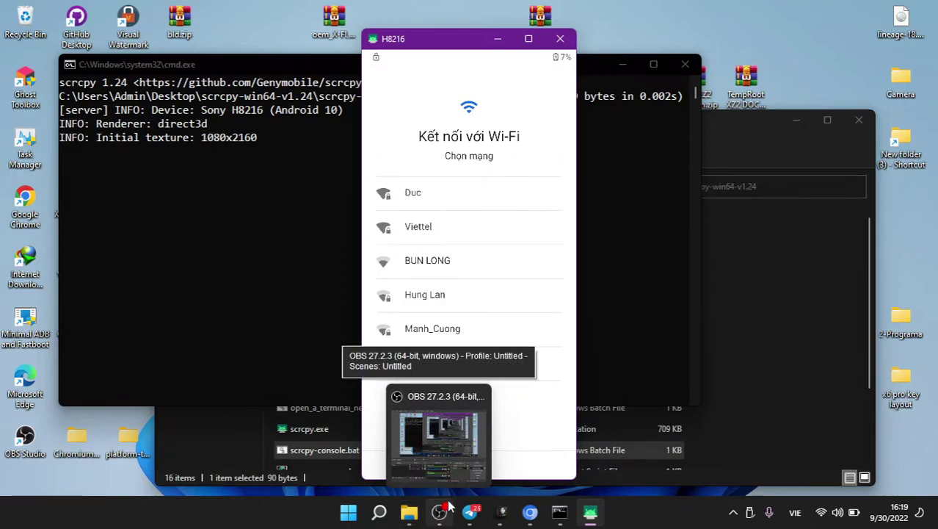
pyautogui.click(481, 204)
pyautogui.click(439, 511)
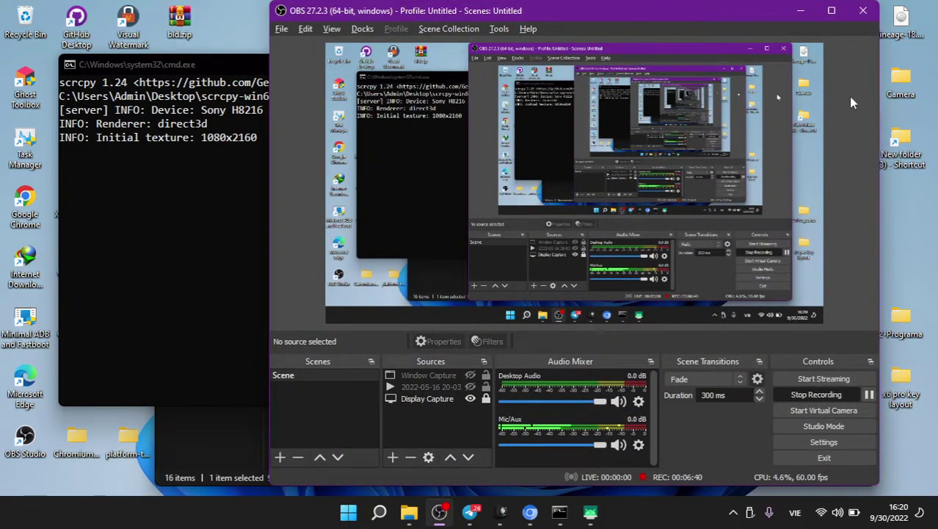
pyautogui.click(802, 12)
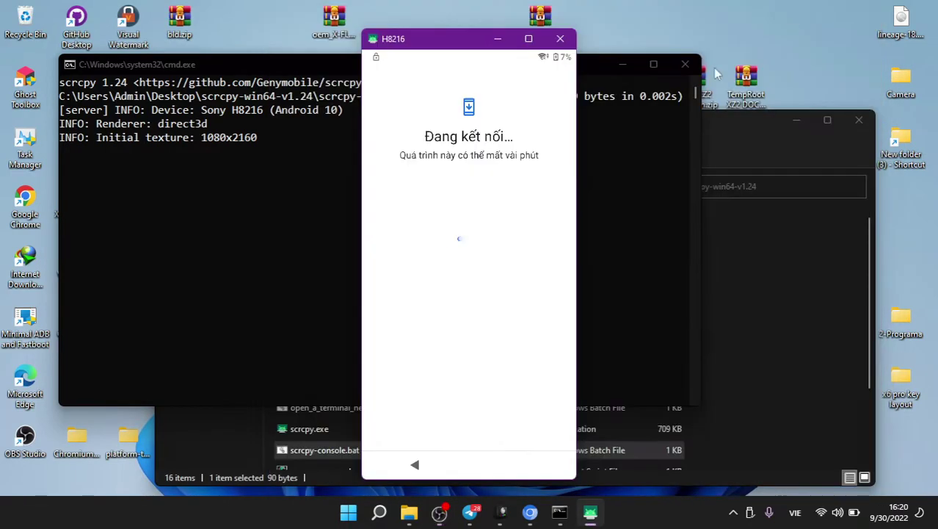
# Minimize the scrcpy console, close the scrcpy-win64-v1.24 folder window, and maximize the H8216 mirror window
pyautogui.click(623, 67)
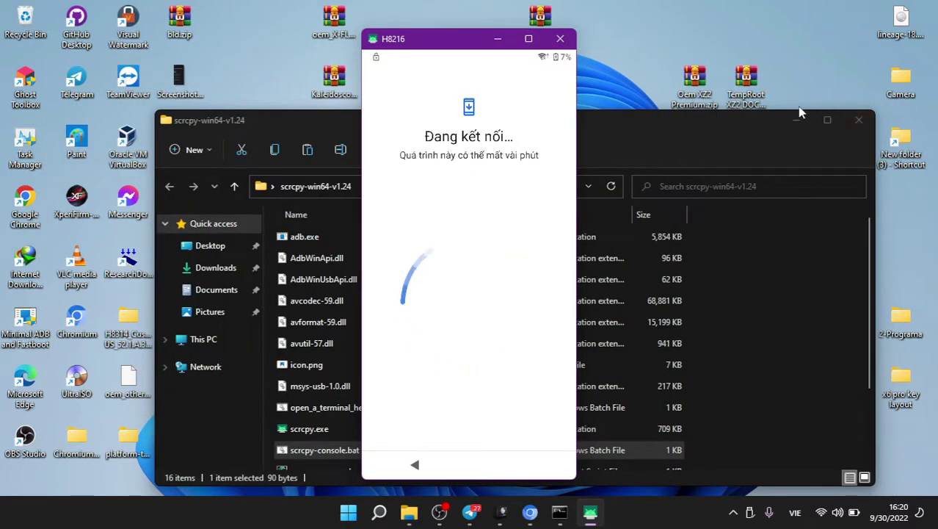
pyautogui.click(763, 125)
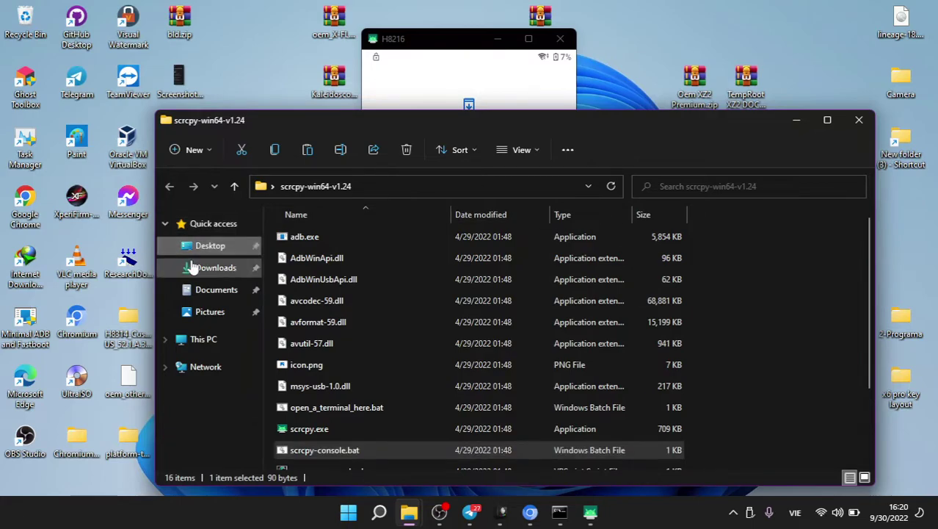
pyautogui.click(185, 340)
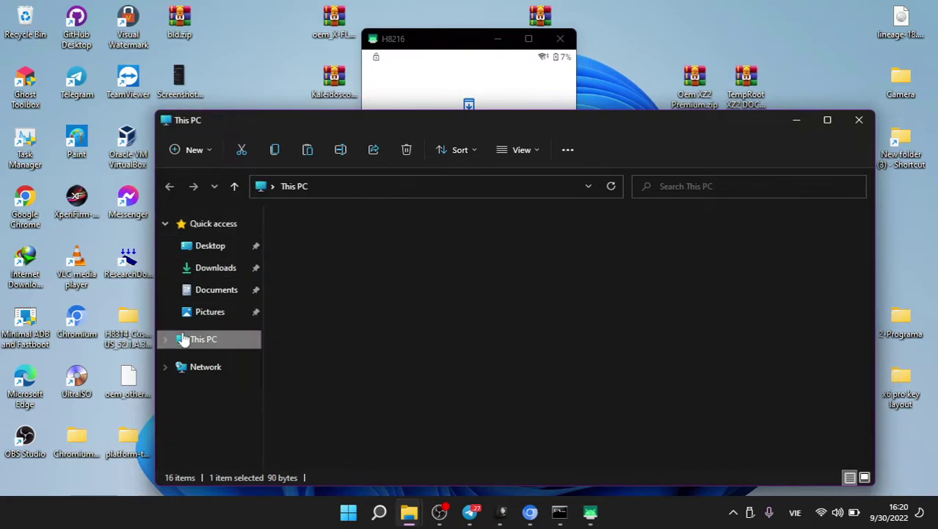
pyautogui.click(162, 190)
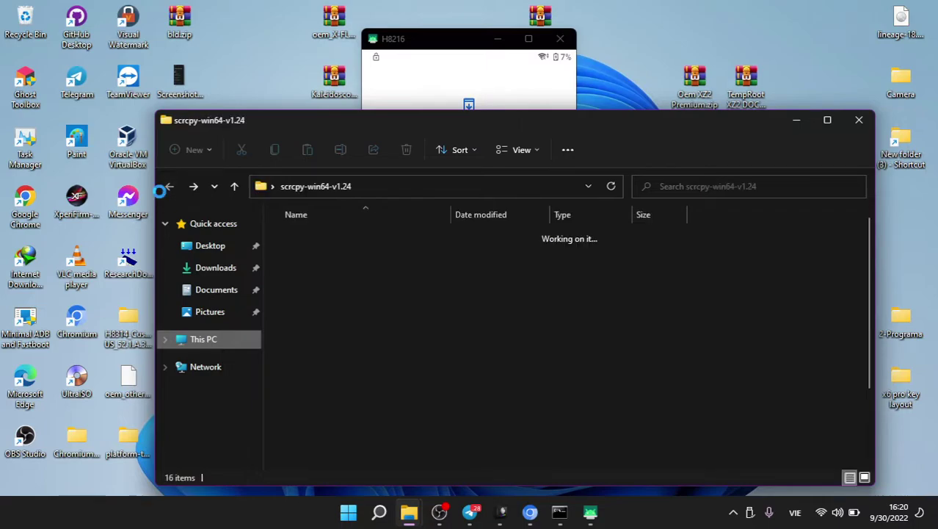
pyautogui.click(859, 121)
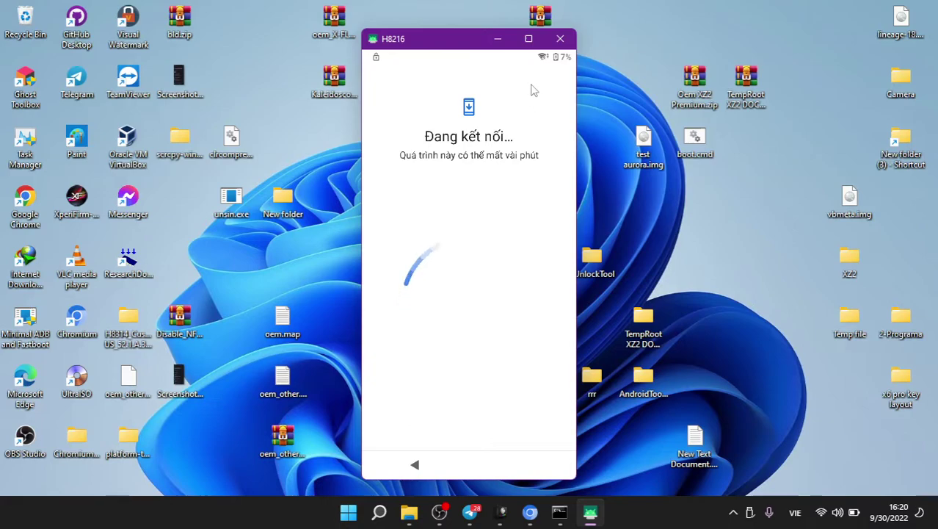
pyautogui.click(529, 38)
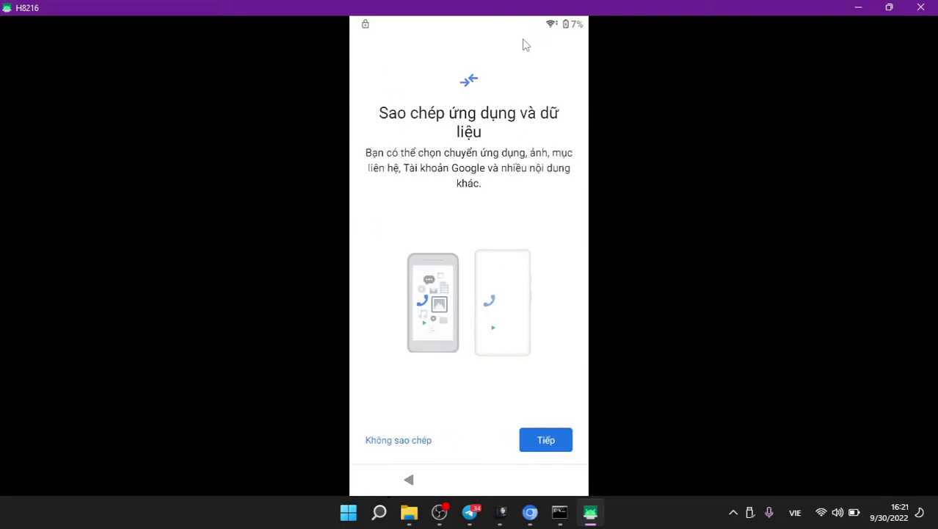
# Skip copying apps and data to the phone (Không sao chép)
pyautogui.click(410, 443)
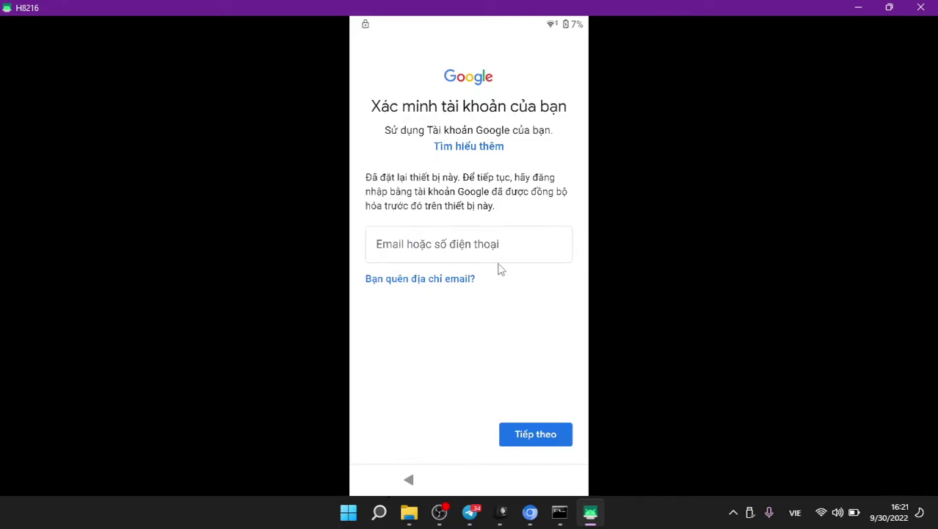
pyautogui.click(451, 513)
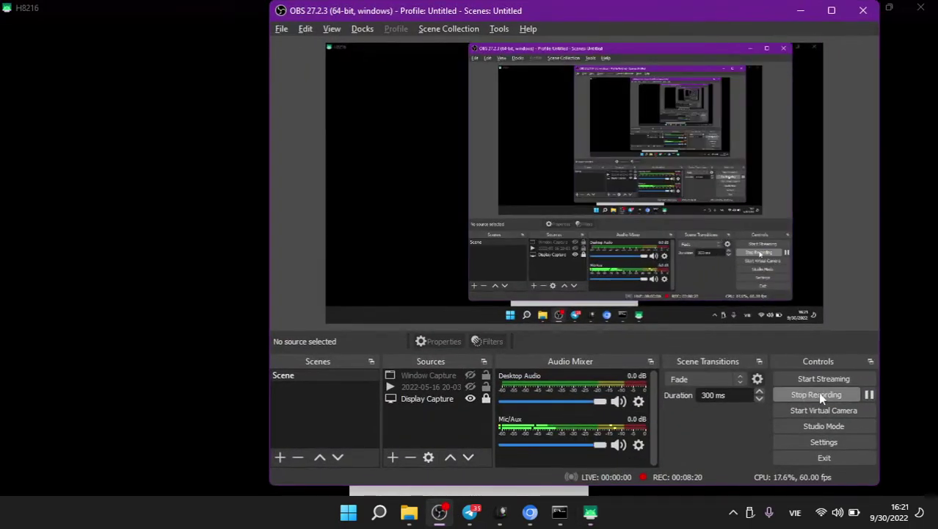
pyautogui.click(869, 397)
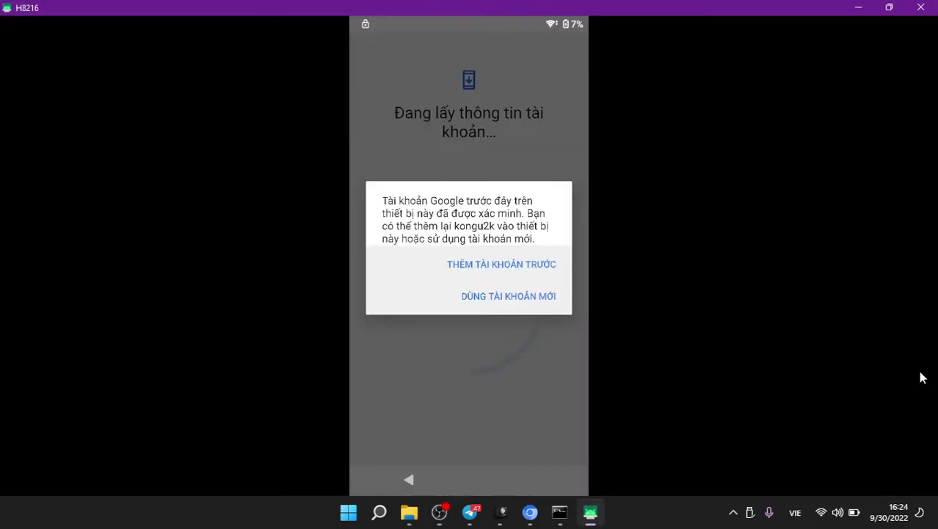
# Choose to use a new account instead of the previous Google account, and skip the Google sign-in
pyautogui.click(513, 297)
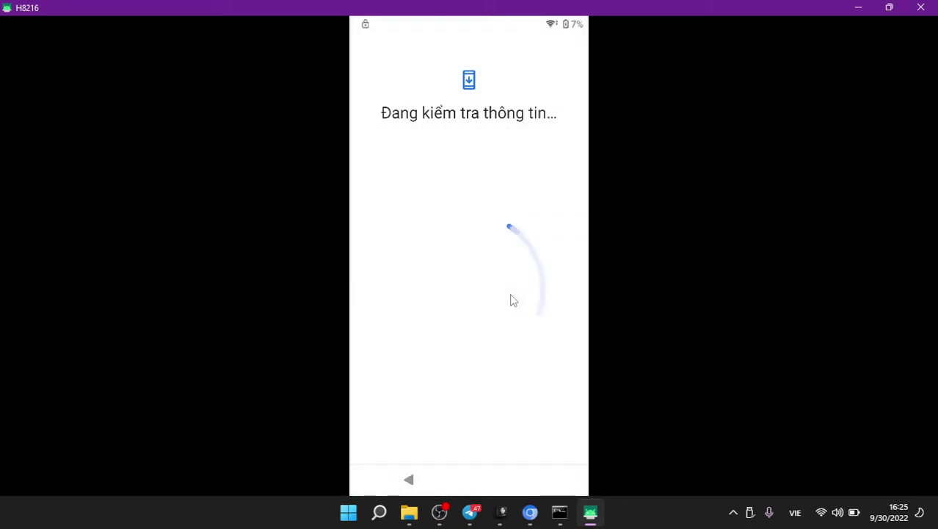
pyautogui.click(375, 440)
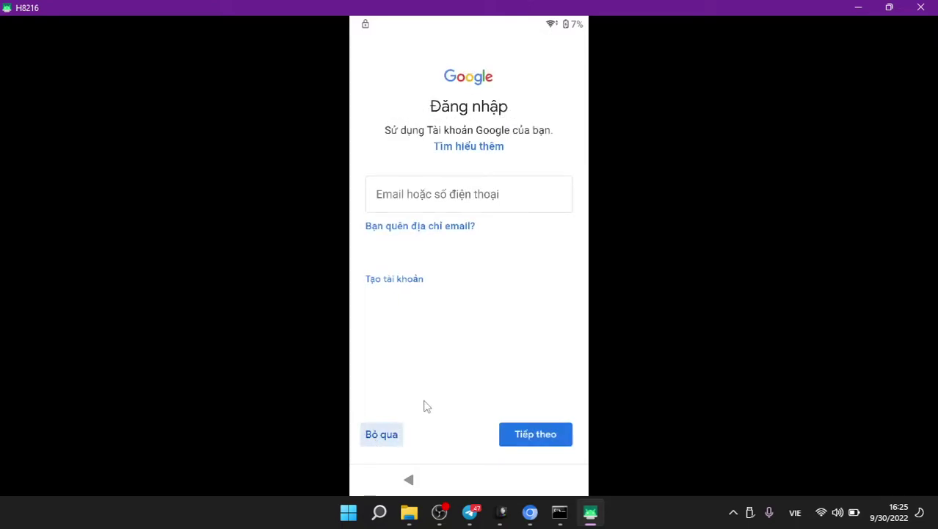
pyautogui.click(531, 408)
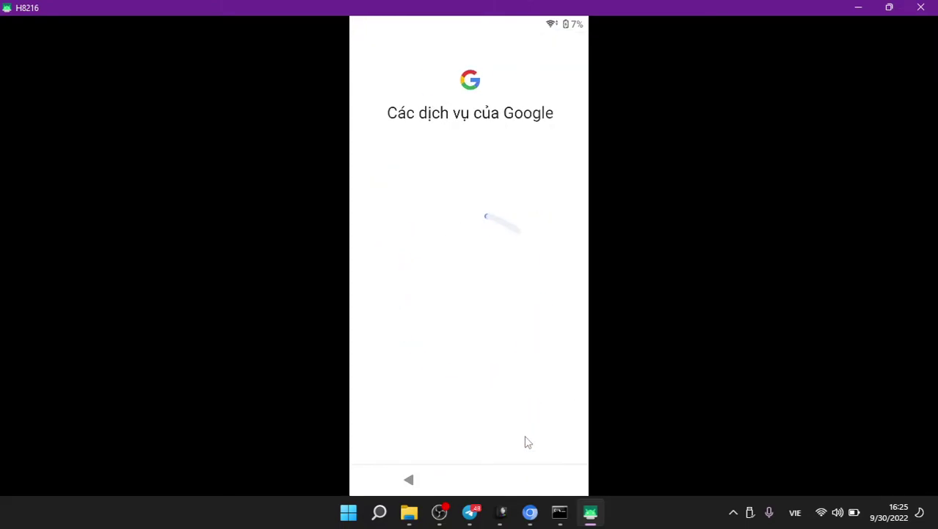
# Accept the Google services page and continue to the screen lock options
pyautogui.click(526, 441)
pyautogui.click(525, 440)
pyautogui.click(526, 440)
pyautogui.click(526, 441)
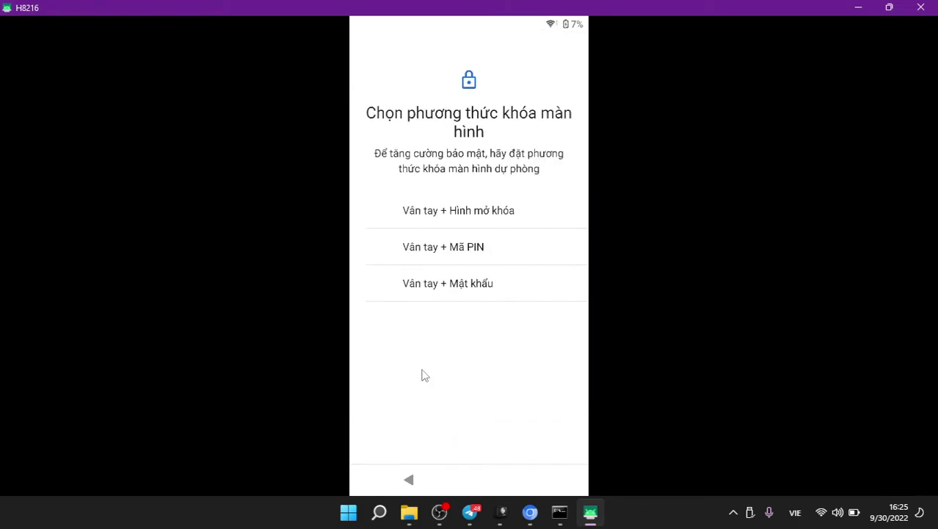
# Choose fingerprint plus password (Vân tay + Mật khẩu) as the lock method, and skip setting the screen lock
pyautogui.click(447, 284)
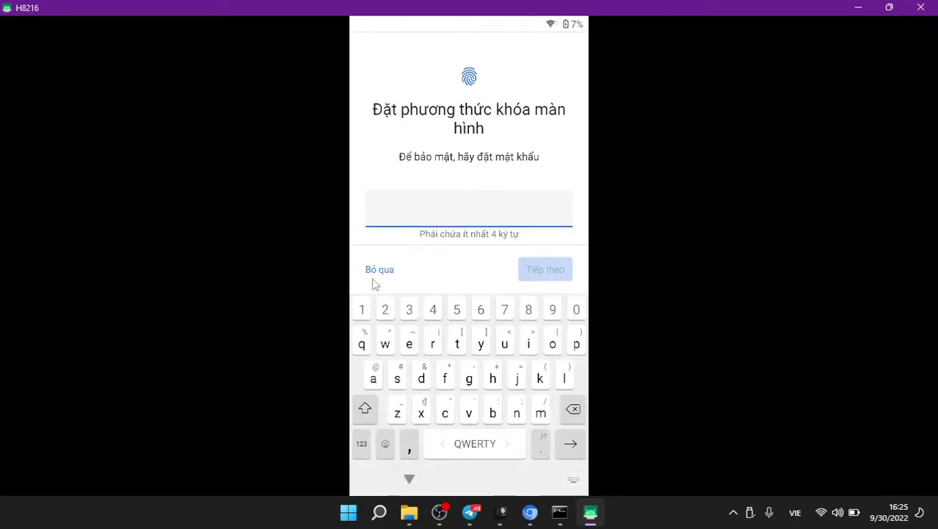
pyautogui.click(425, 278)
pyautogui.click(535, 321)
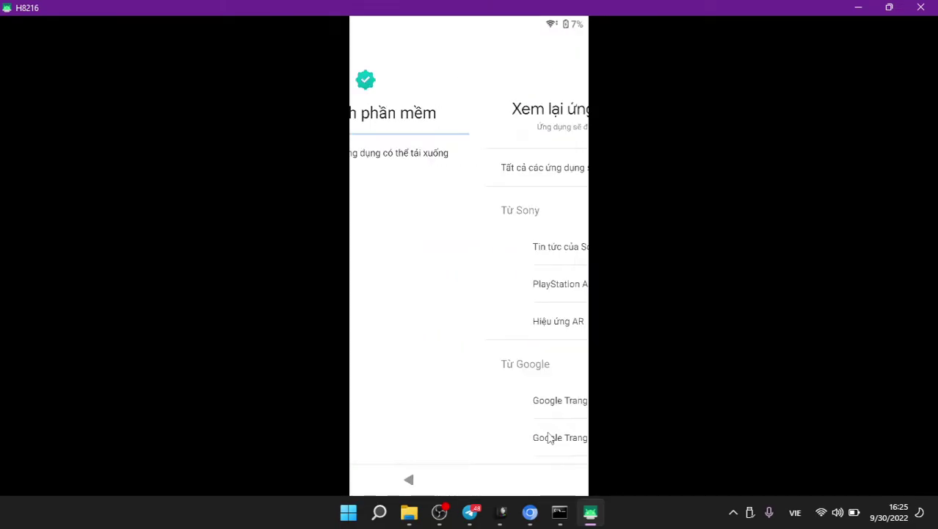
# Deselect all the suggested Sony and Google apps (Tất cả các ứng dụng sau đây), confirm, and finish the phone setup
pyautogui.click(568, 168)
pyautogui.scroll(-2, 540, 220)
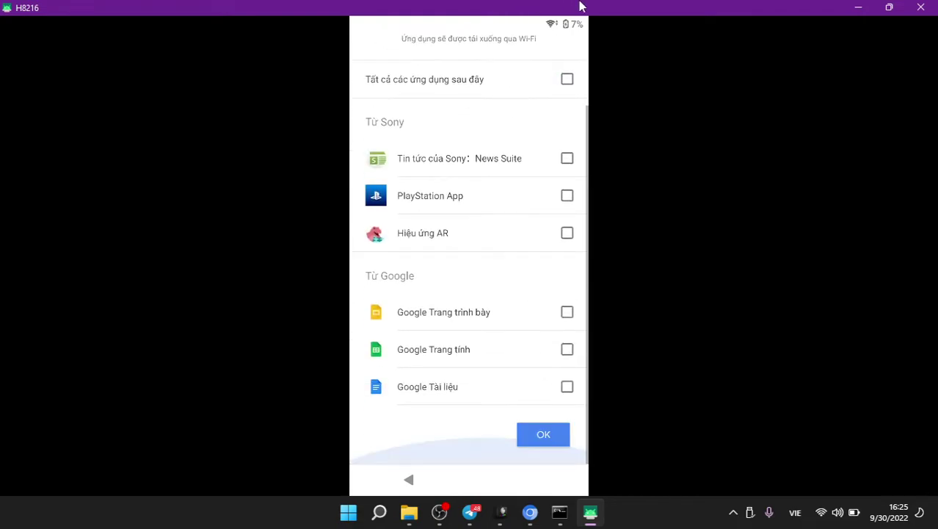
pyautogui.click(551, 445)
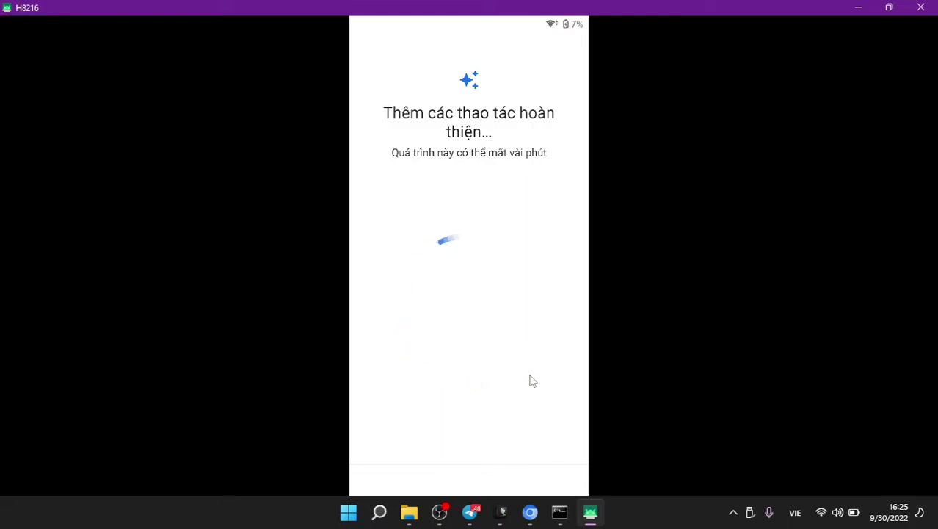
pyautogui.click(509, 389)
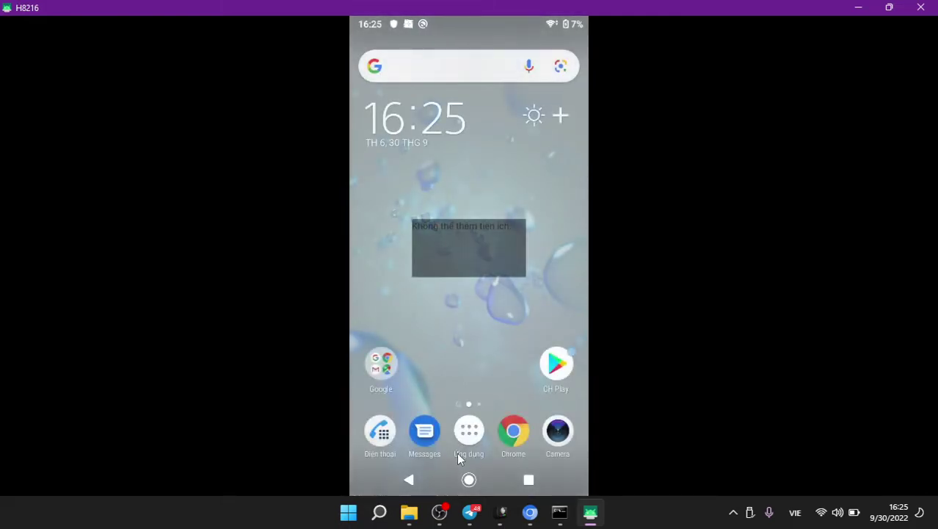
# Open the phone's settings and go to the phone information page (Giới thiệu về điện thoại)
pyautogui.click(472, 435)
pyautogui.click(434, 293)
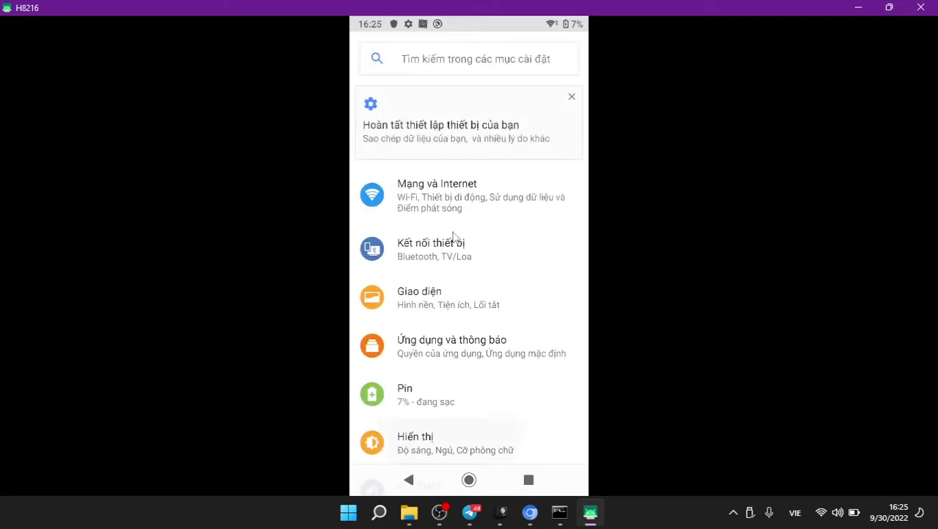
pyautogui.scroll(-10, 439, 322)
pyautogui.click(433, 433)
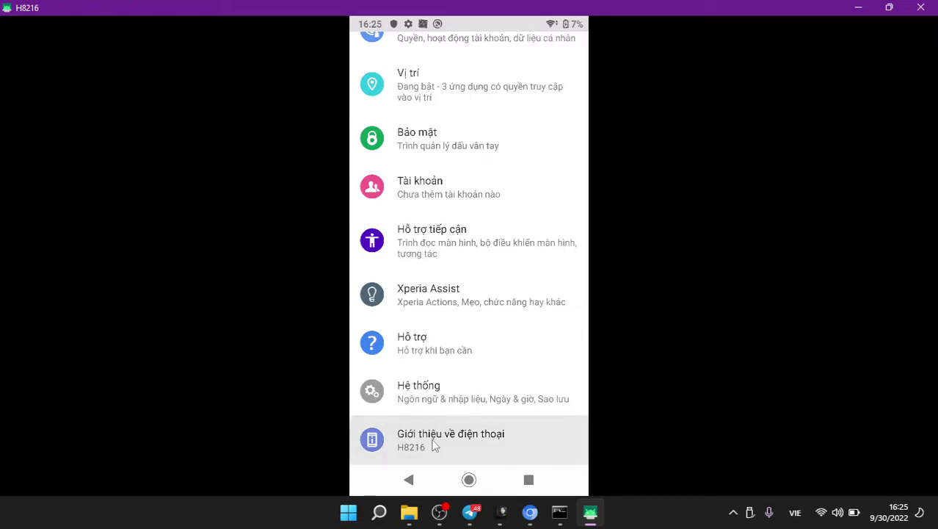
# Activate developer mode through the build number entry (Số bản dựng)
pyautogui.scroll(-5, 425, 293)
pyautogui.scroll(-3, 430, 315)
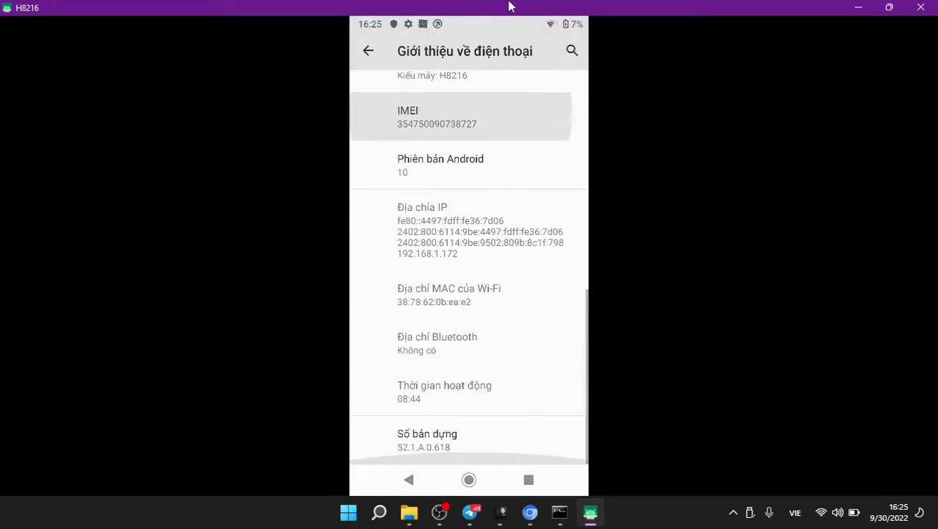
pyautogui.click(424, 454)
pyautogui.click(441, 449)
pyautogui.click(462, 444)
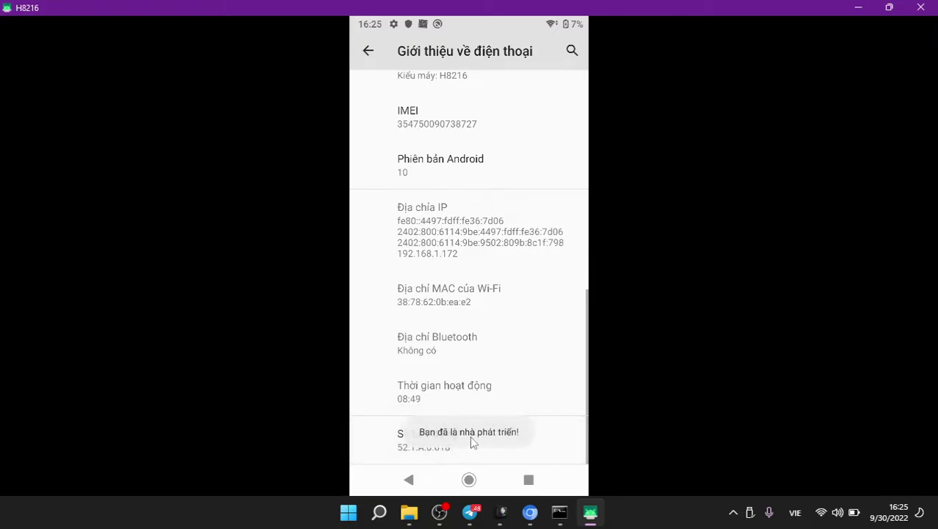
# Open the developer options (Tùy chọn nhà phát triển) in the advanced system settings and check the USB debugging setting (Gỡ lỗi USB)
pyautogui.click(406, 478)
pyautogui.click(446, 387)
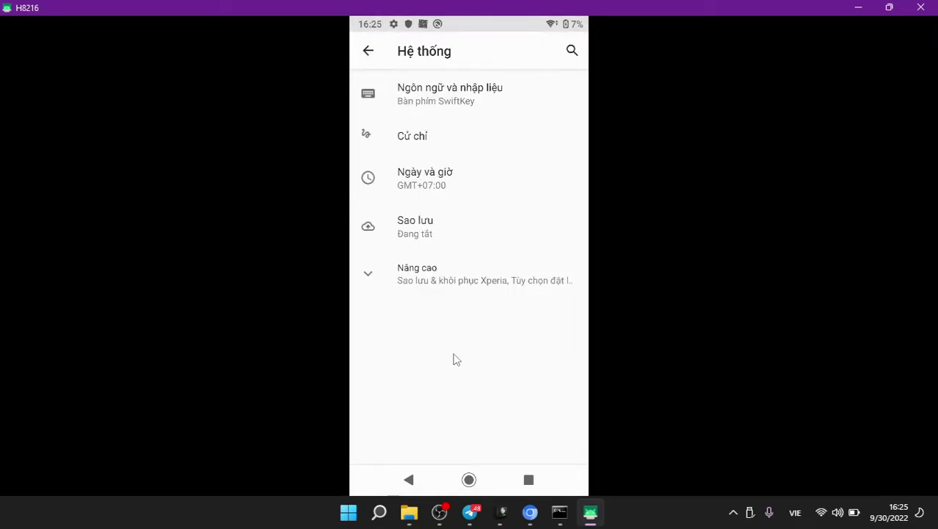
pyautogui.click(522, 268)
pyautogui.click(435, 416)
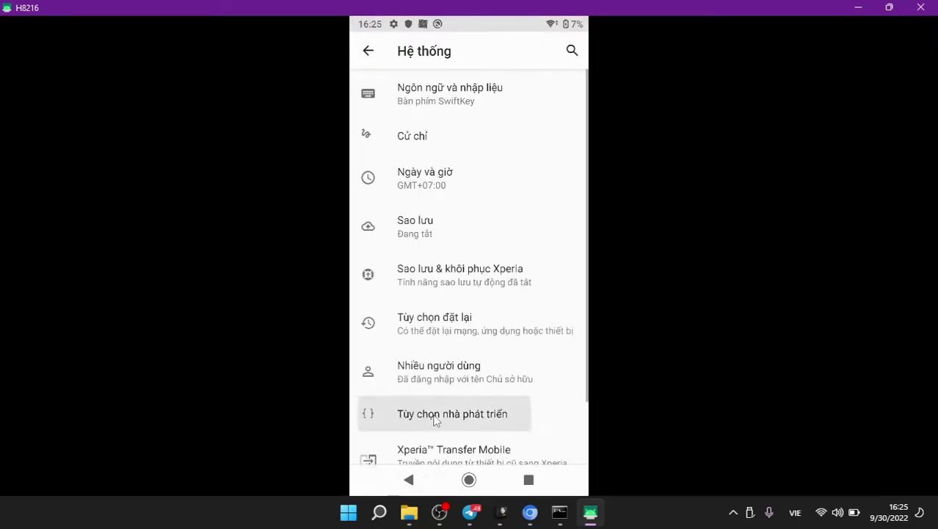
pyautogui.scroll(-5, 479, 318)
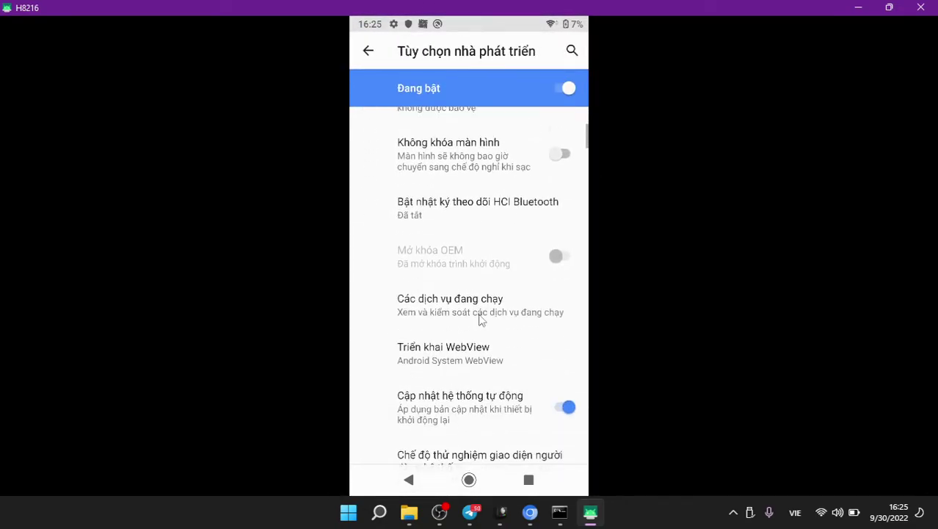
pyautogui.scroll(-8, 472, 249)
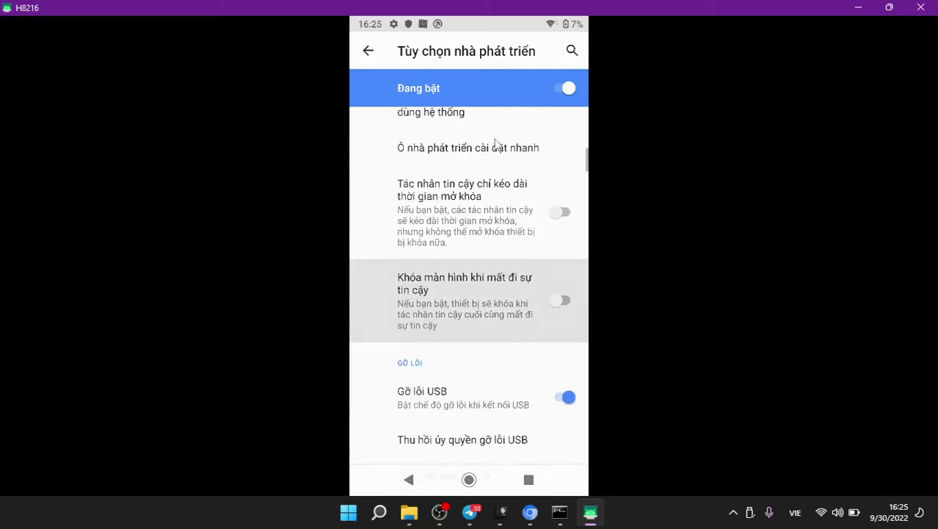
pyautogui.moveTo(454, 308)
pyautogui.mouseDown()
pyautogui.moveTo(451, 275)
pyautogui.moveTo(473, 285)
pyautogui.moveTo(454, 316)
pyautogui.moveTo(452, 307)
pyautogui.mouseUp()
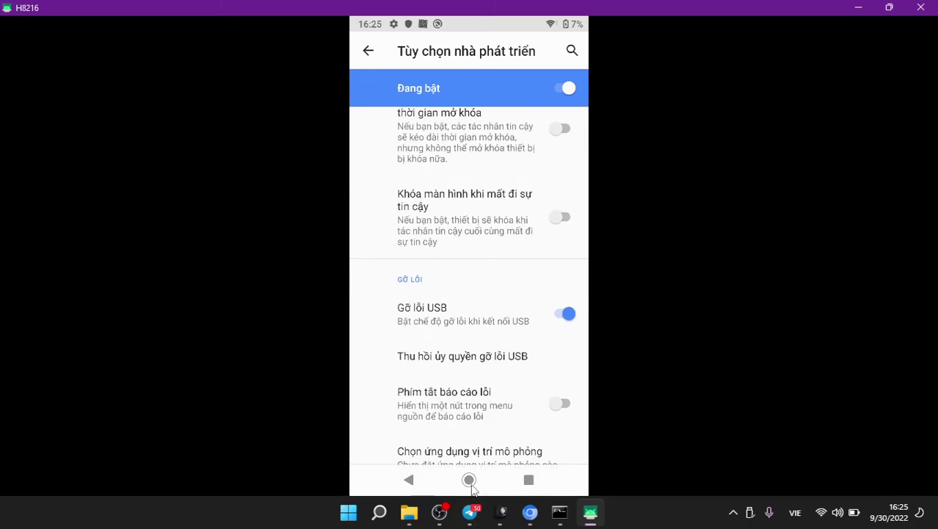
# Leave the developer options and clear all recent apps on the phone (Xóa tất cả)
pyautogui.click(431, 488)
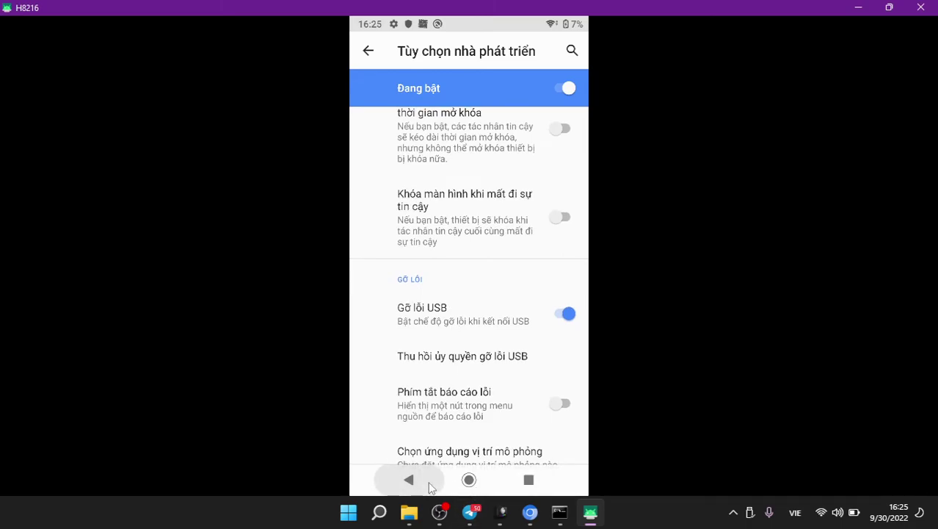
pyautogui.click(523, 485)
pyautogui.click(556, 55)
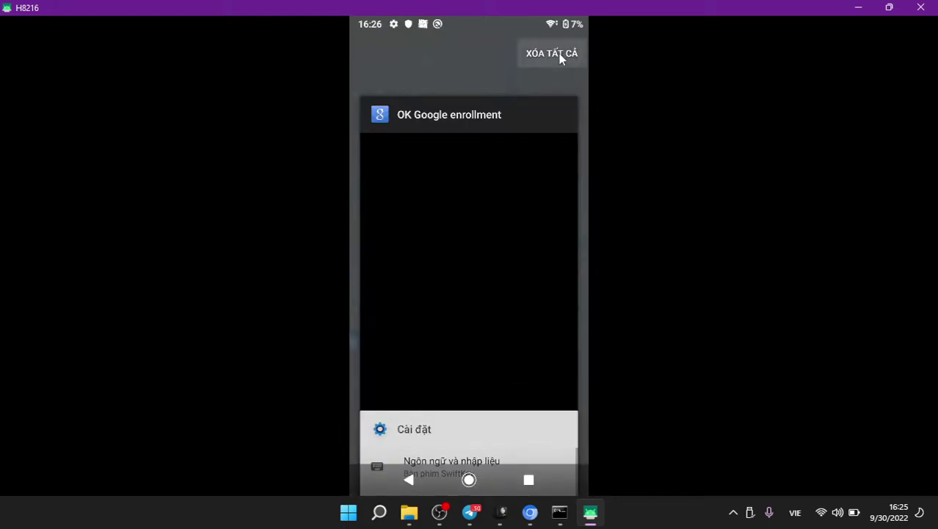
# Turn off Wi-Fi in the phone's quick settings and return to the home screen
pyautogui.moveTo(555, 24); pyautogui.dragTo(547, 196)
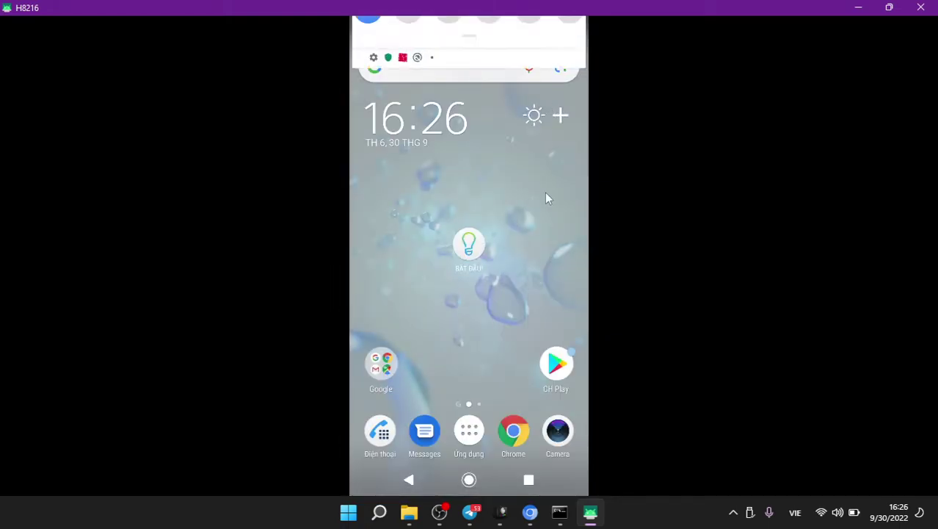
pyautogui.click(368, 101)
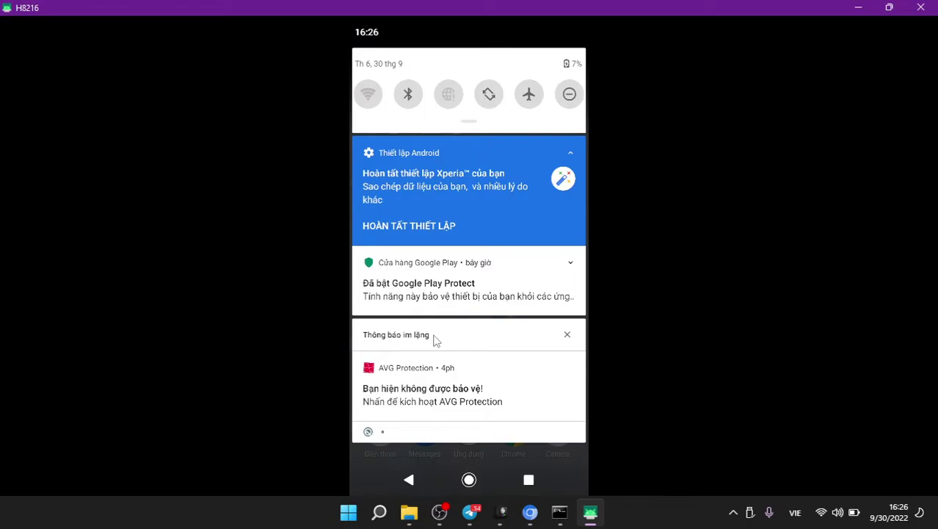
pyautogui.moveTo(434, 338); pyautogui.dragTo(462, 126)
pyautogui.moveTo(544, 433); pyautogui.dragTo(569, 331)
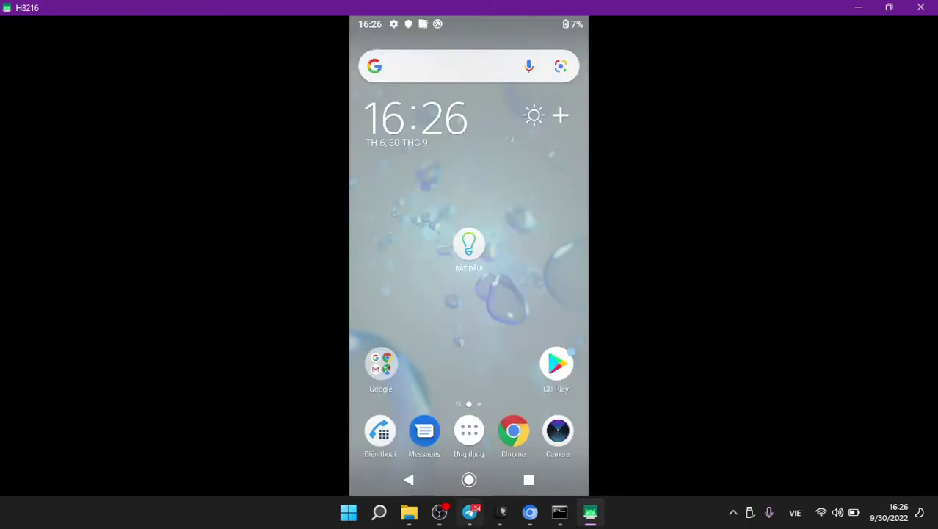
# Switch to File Explorer and open the TempRoot XZ2 folder inside H8266_Temproot_52.1.A.0.618
pyautogui.moveTo(524, 523)
pyautogui.moveTo(469, 514)
pyautogui.moveTo(424, 519)
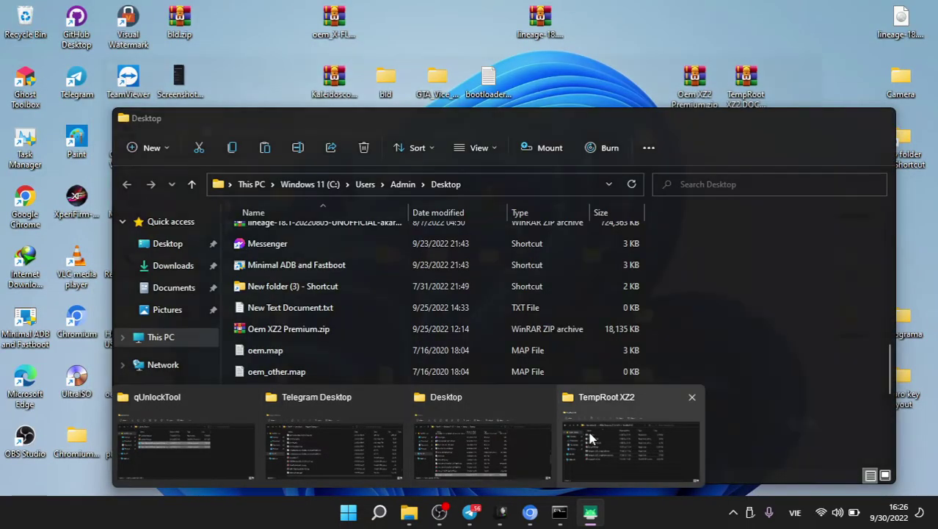
pyautogui.click(591, 445)
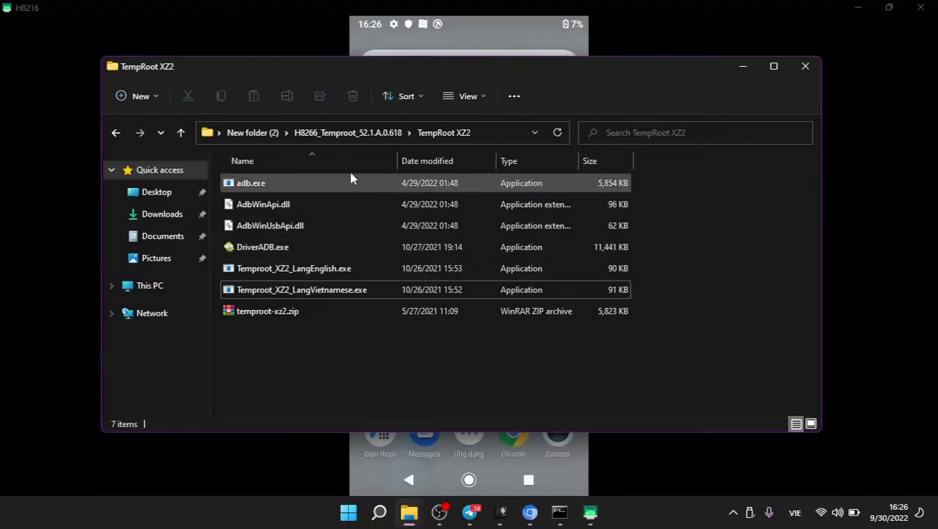
pyautogui.click(374, 134)
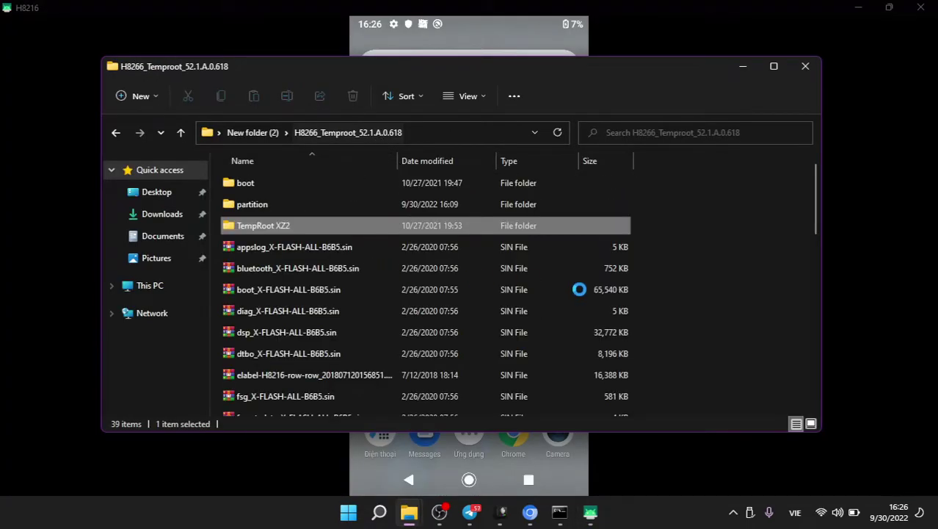
pyautogui.click(533, 224)
pyautogui.doubleClick(433, 232)
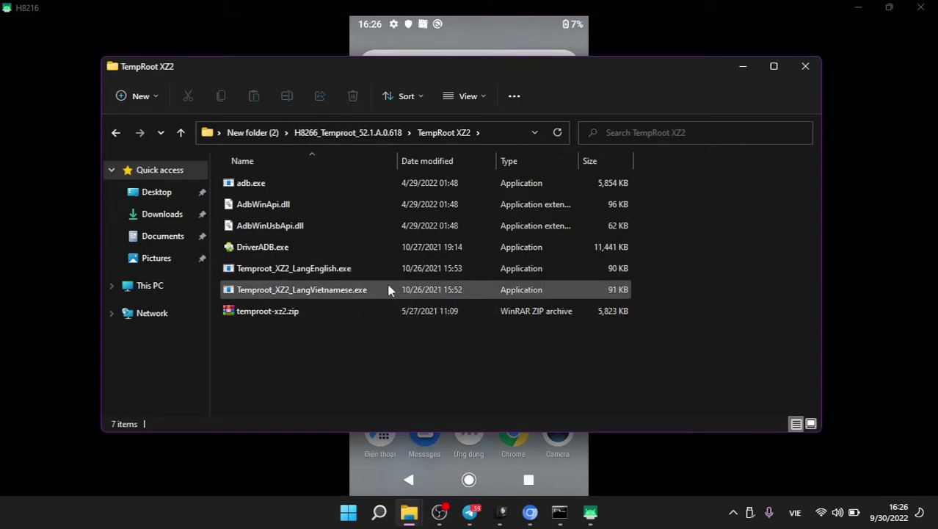
# Run DriverADB.exe from the TempRoot XZ2 folder to check the phone's ADB driver
pyautogui.click(340, 295)
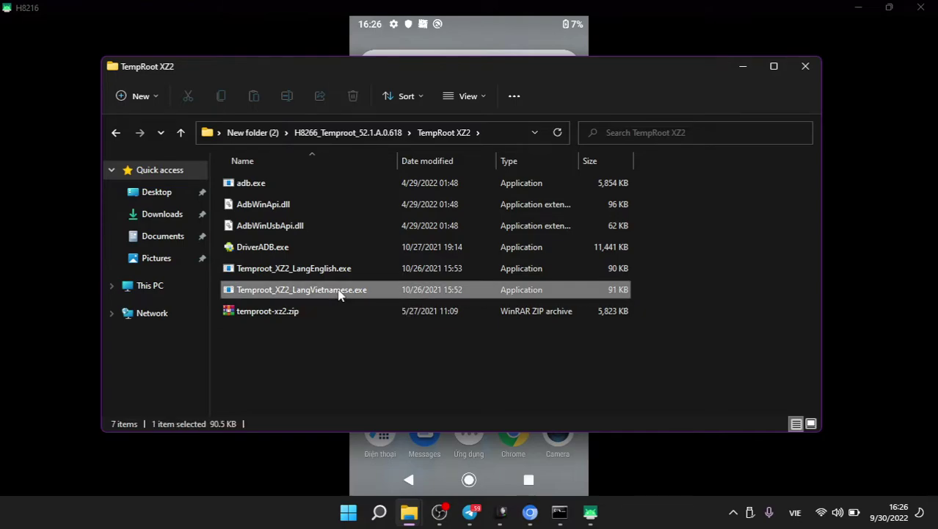
pyautogui.click(314, 245)
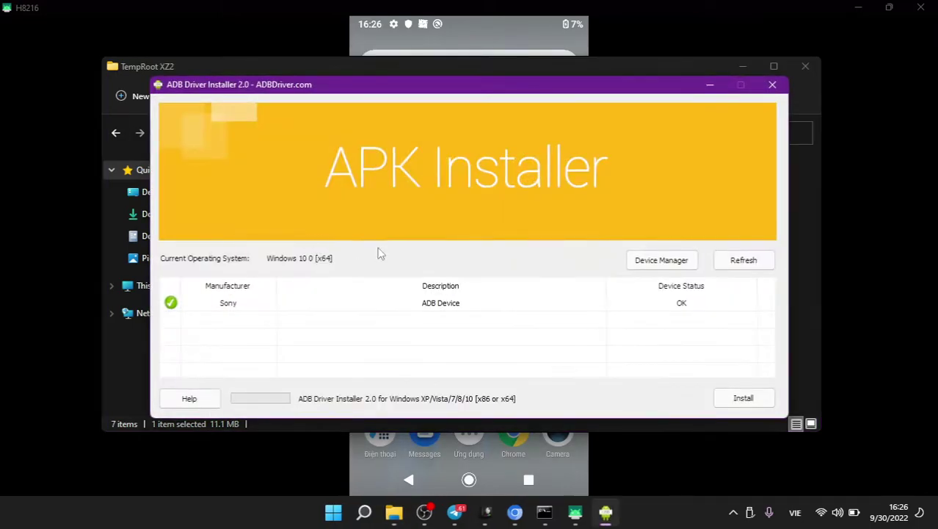
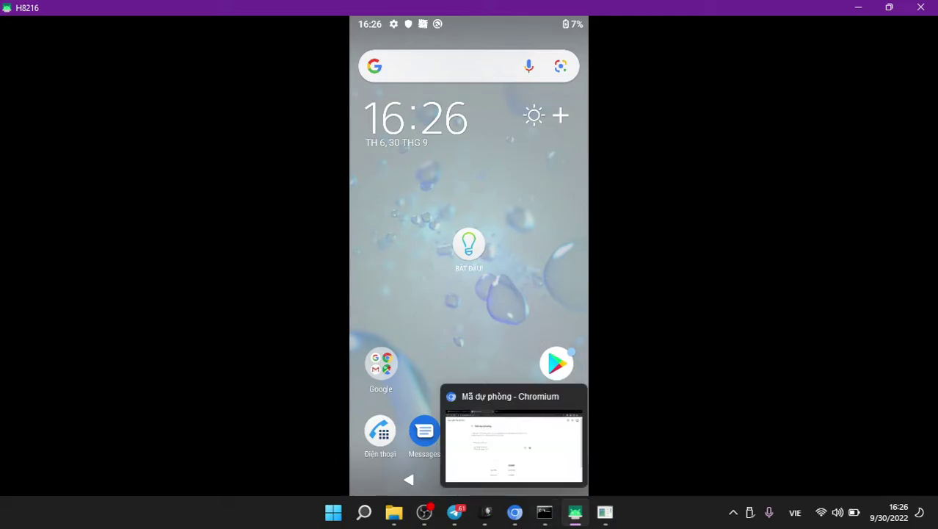
# Return to the phone mirror beside the TempRoot console and select the listed commands from "cd data/local/tmp" through "exit 2"
pyautogui.click(586, 523)
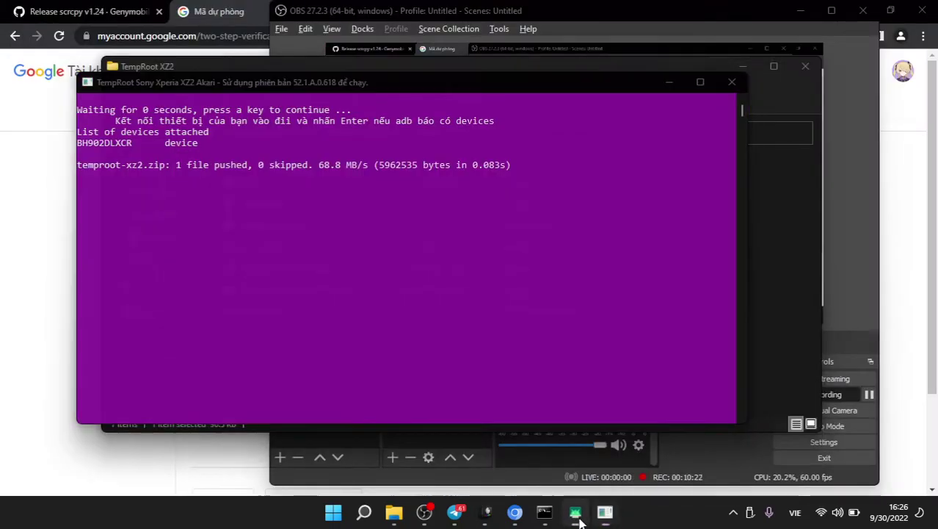
pyautogui.click(582, 520)
pyautogui.click(582, 520)
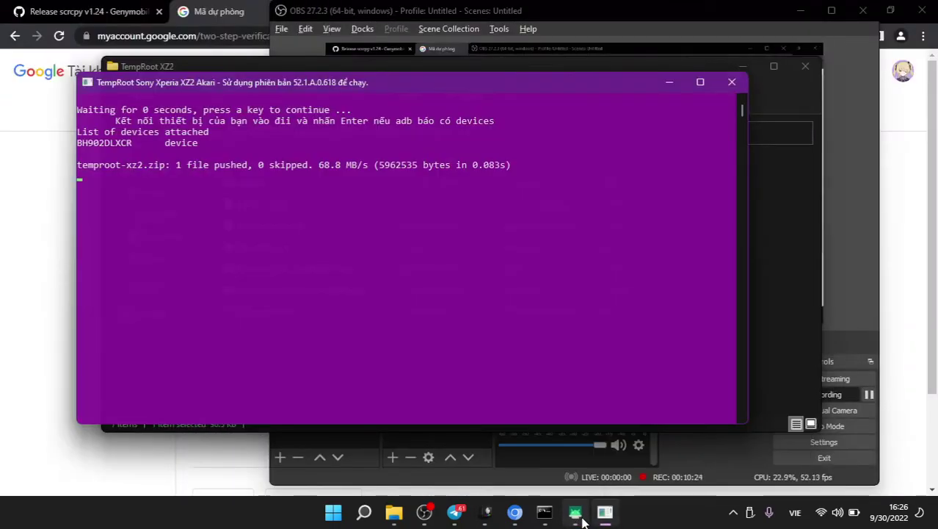
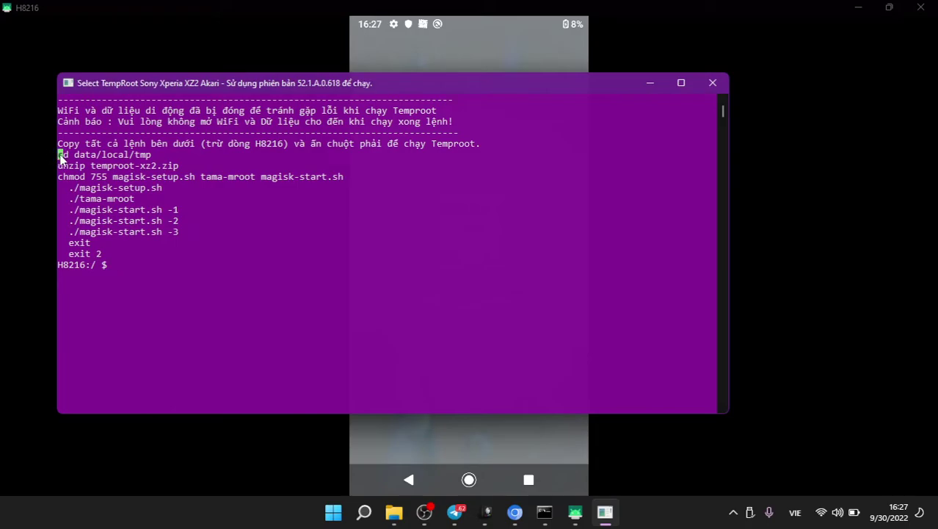
pyautogui.moveTo(60, 157); pyautogui.dragTo(129, 256)
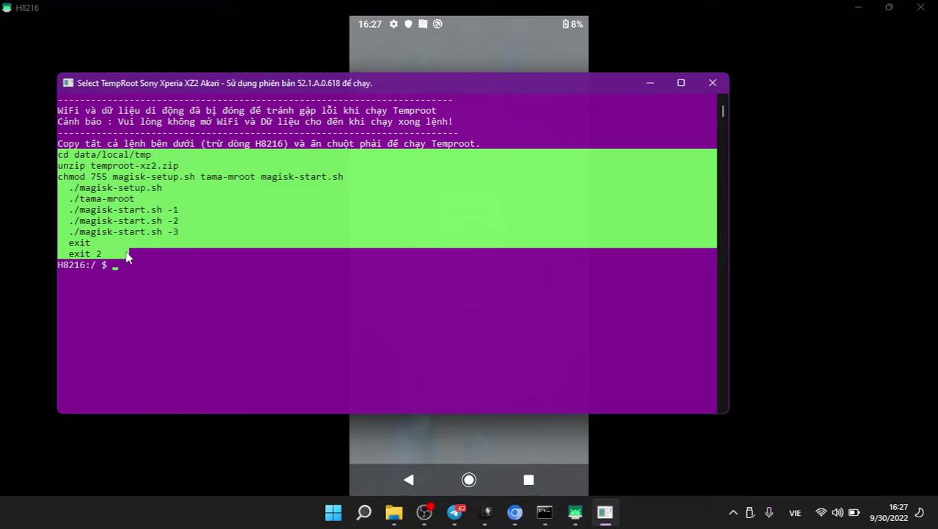
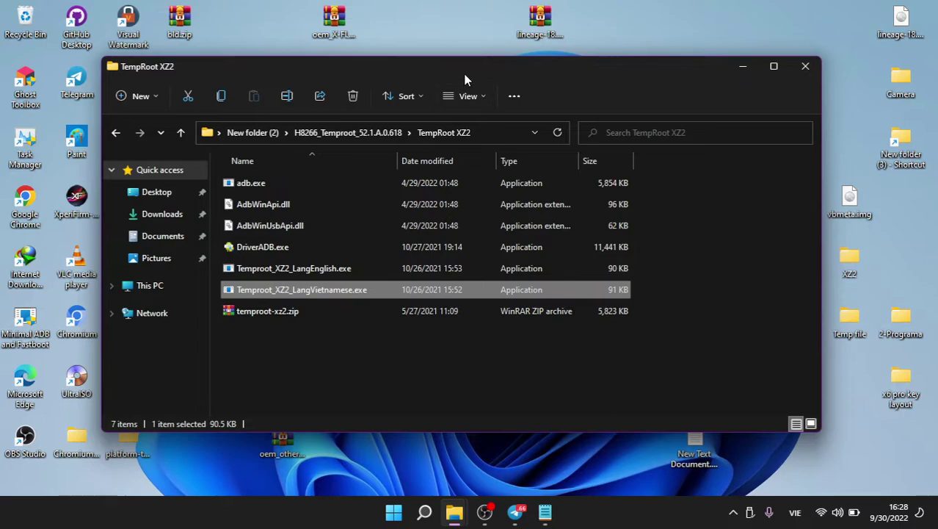
# Open the scrcpy-win64-v1.24 desktop folder, run scrcpy-console.bat, and minimize the folder and console windows
pyautogui.moveTo(458, 70); pyautogui.dragTo(557, 58)
pyautogui.click(181, 158)
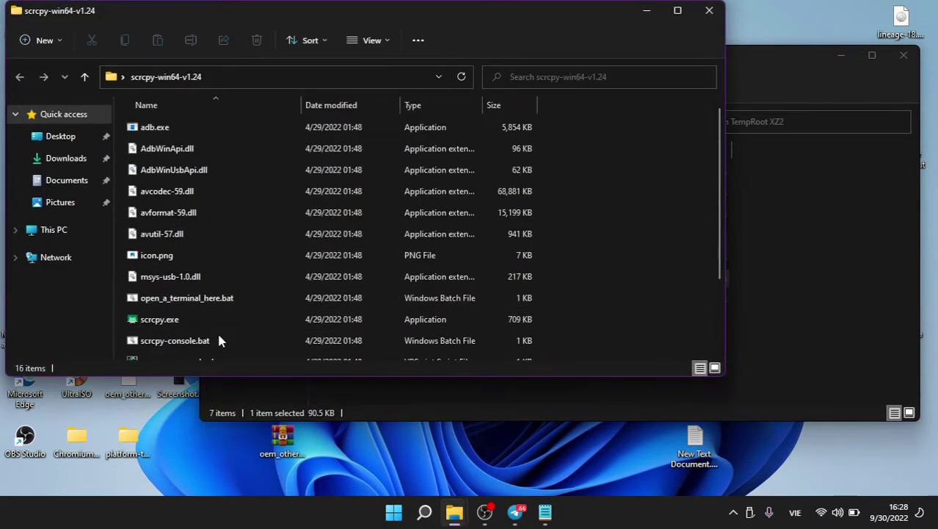
pyautogui.doubleClick(198, 342)
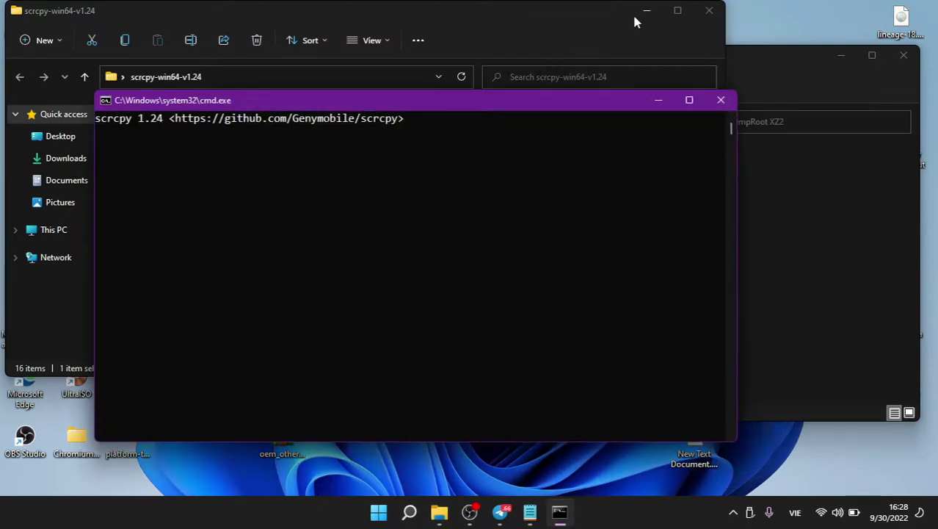
pyautogui.click(646, 10)
pyautogui.click(659, 100)
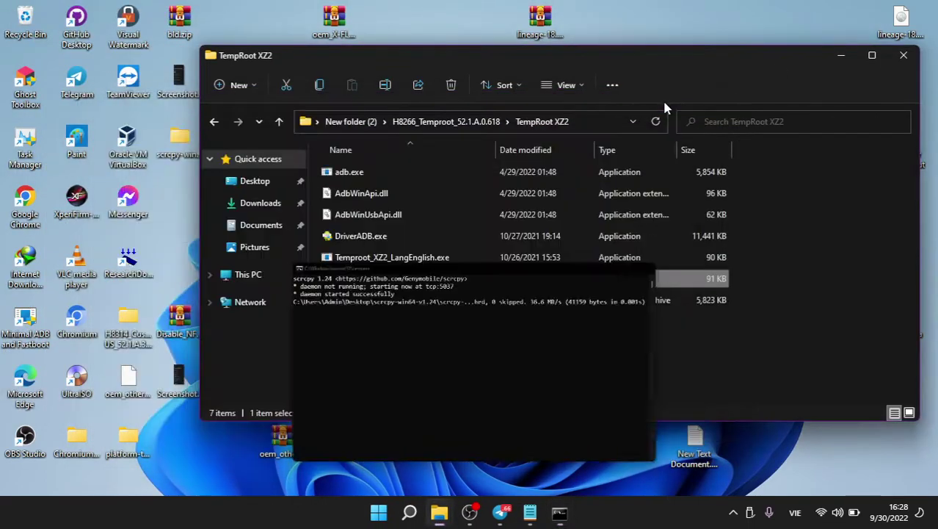
# Minimize the TempRoot XZ2 folder window, maximize the H8216 phone mirror, and unlock the phone to its home screen
pyautogui.click(844, 57)
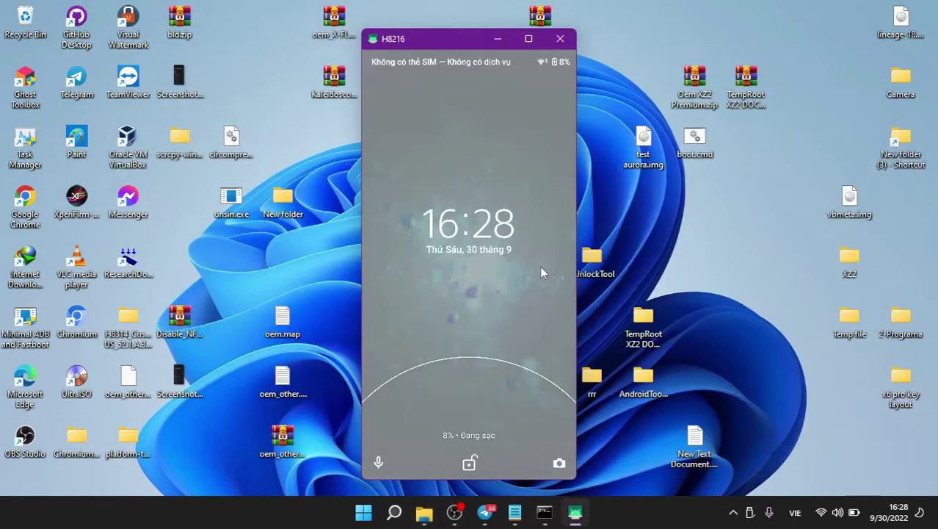
pyautogui.click(531, 44)
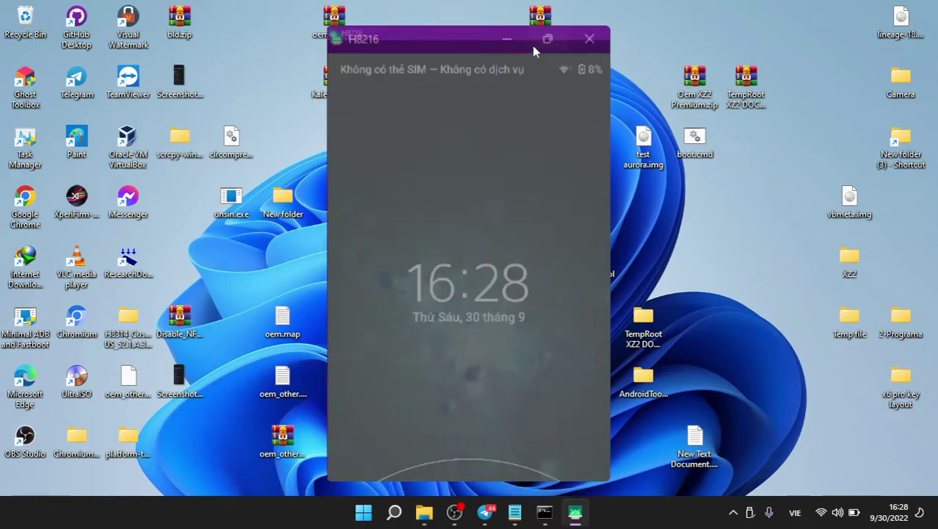
pyautogui.moveTo(468, 438); pyautogui.dragTo(496, 6)
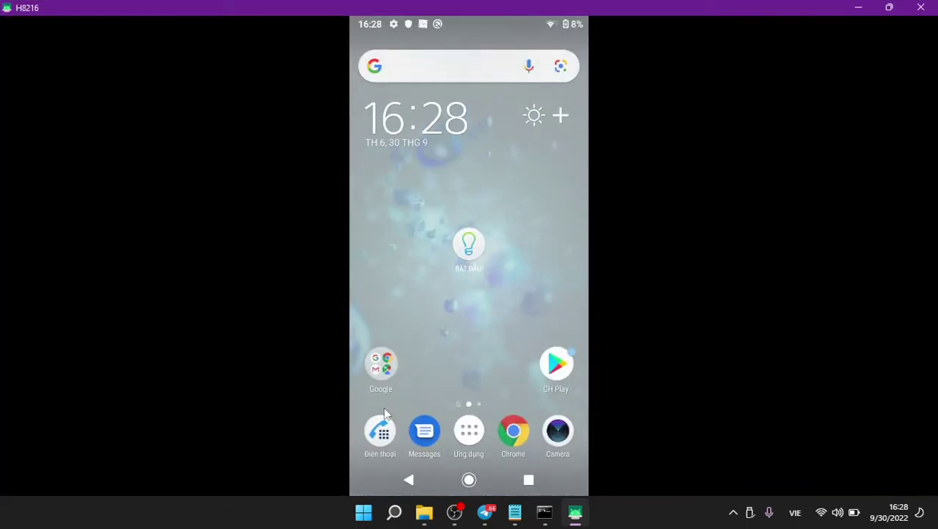
# Open the phone's app drawer and go to the page containing Magisk Manager
pyautogui.click(466, 432)
pyautogui.moveTo(511, 339); pyautogui.dragTo(294, 419)
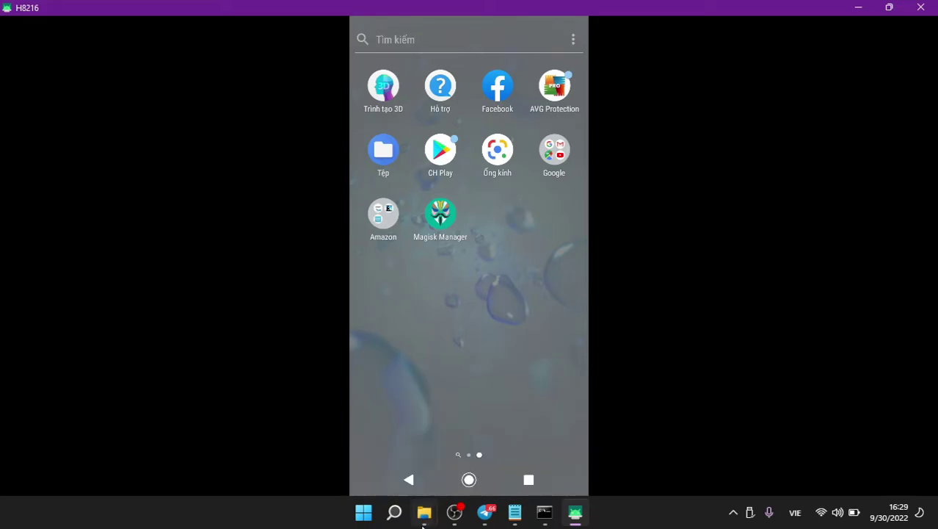
# Switch to the TempRoot XZ2 folder window, go up to New folder (2), and copy oemxz2_x1gesture.img
pyautogui.moveTo(425, 511)
pyautogui.click(559, 446)
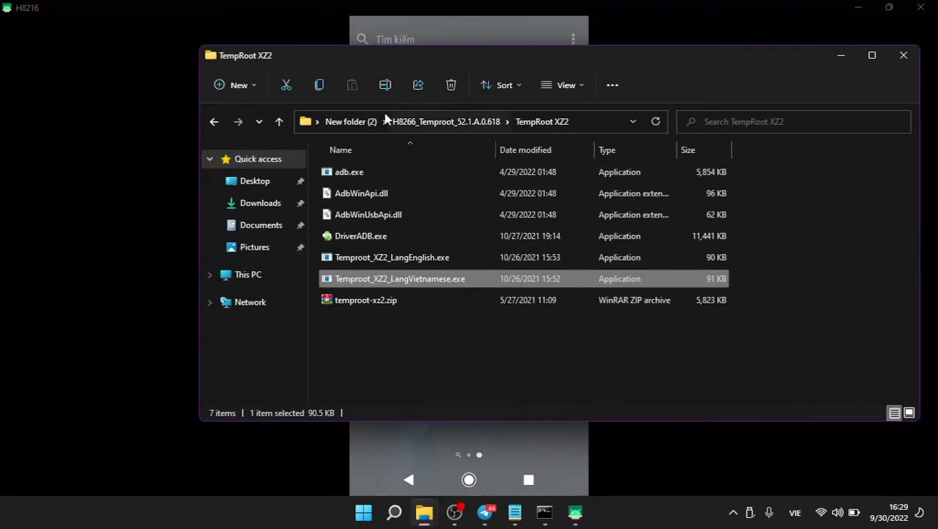
pyautogui.click(350, 121)
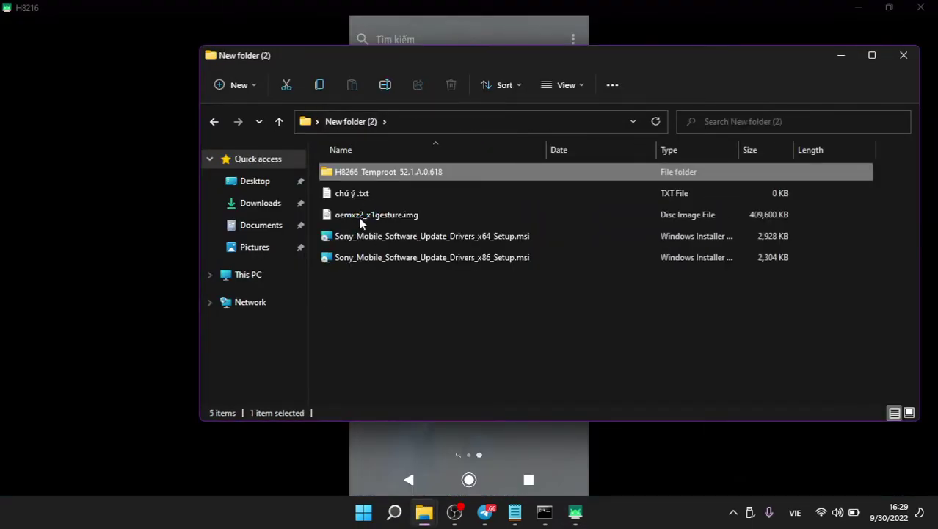
pyautogui.click(375, 214)
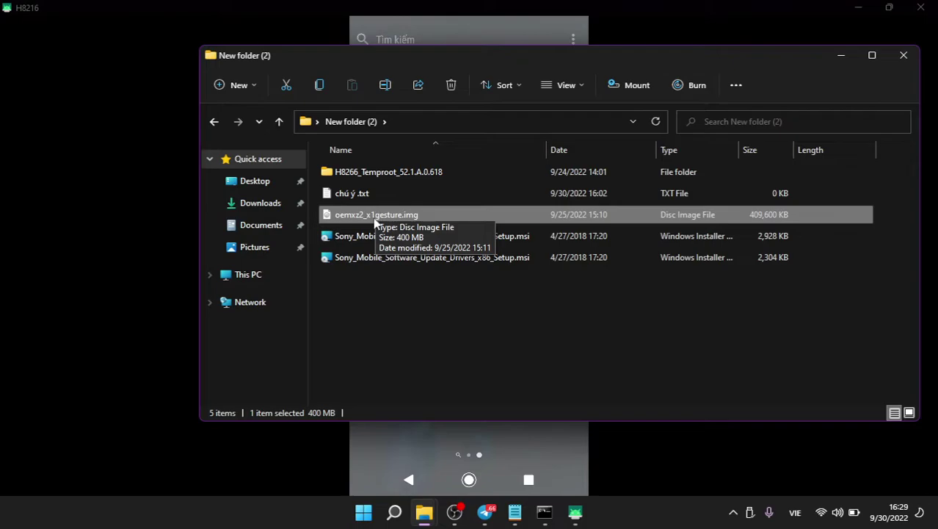
pyautogui.rightClick(371, 222)
pyautogui.click(417, 415)
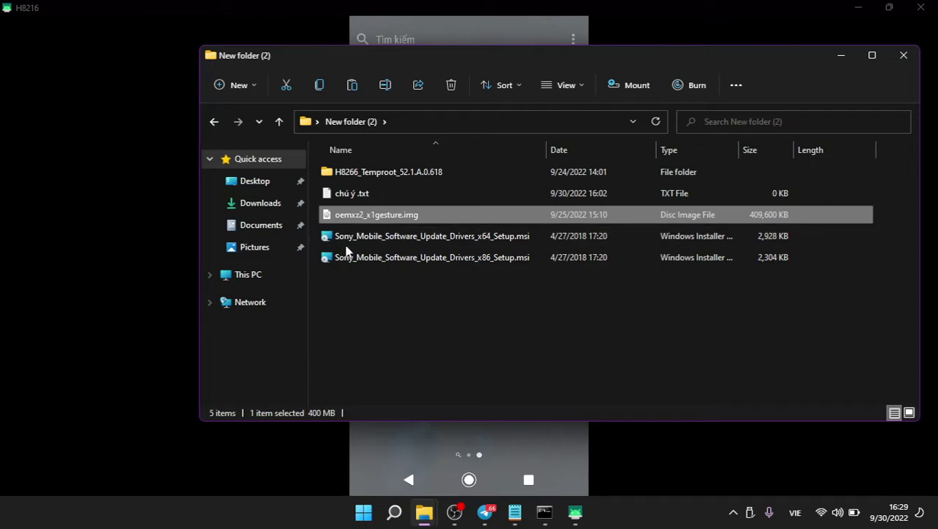
# Open This PC, and use the phone's USB charging notification to set its USB connection to file transfer (Truyền tệp)
pyautogui.click(266, 281)
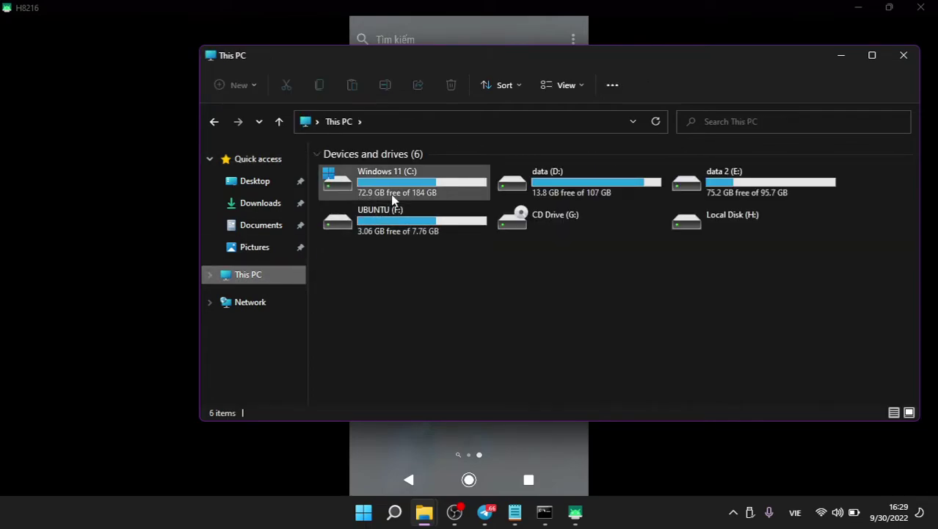
pyautogui.click(473, 6)
pyautogui.moveTo(474, 26); pyautogui.dragTo(450, 199)
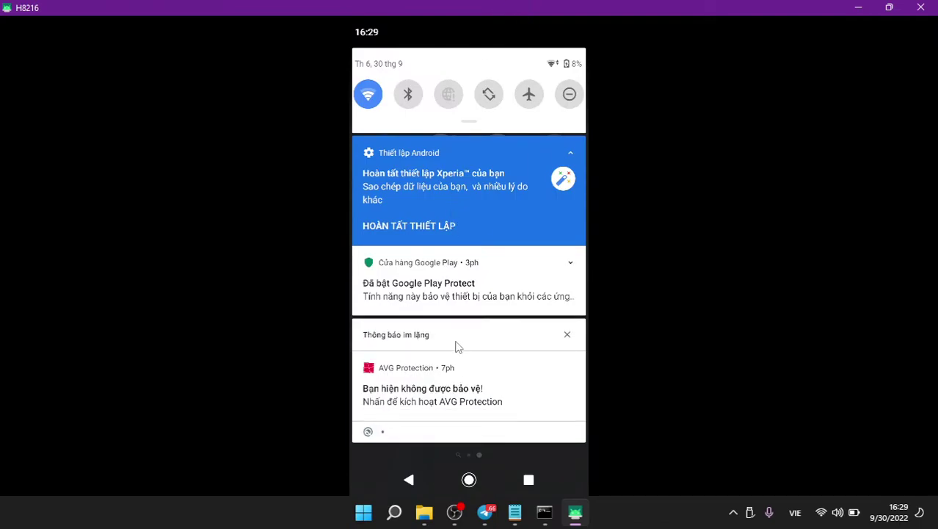
pyautogui.scroll(-3, 457, 341)
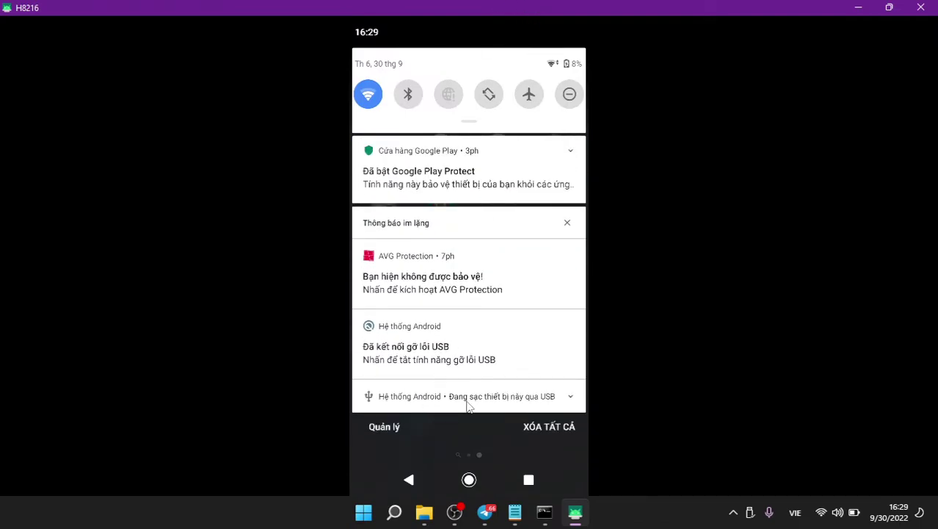
pyautogui.click(467, 406)
pyautogui.scroll(-2, 416, 266)
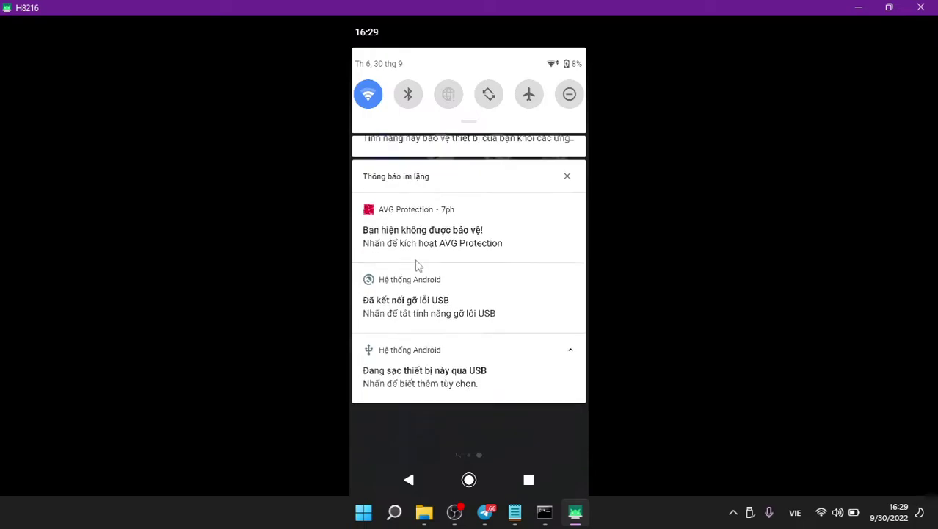
pyautogui.click(487, 358)
pyautogui.click(474, 394)
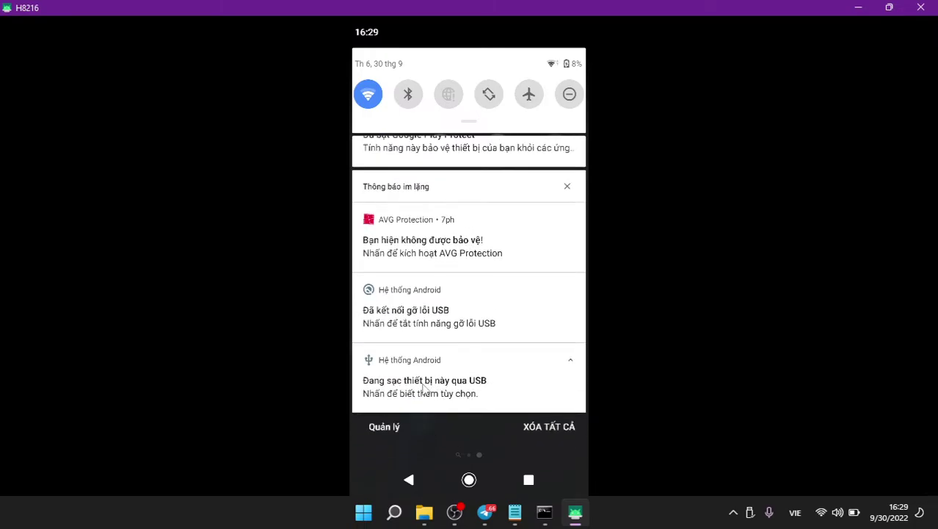
pyautogui.click(423, 389)
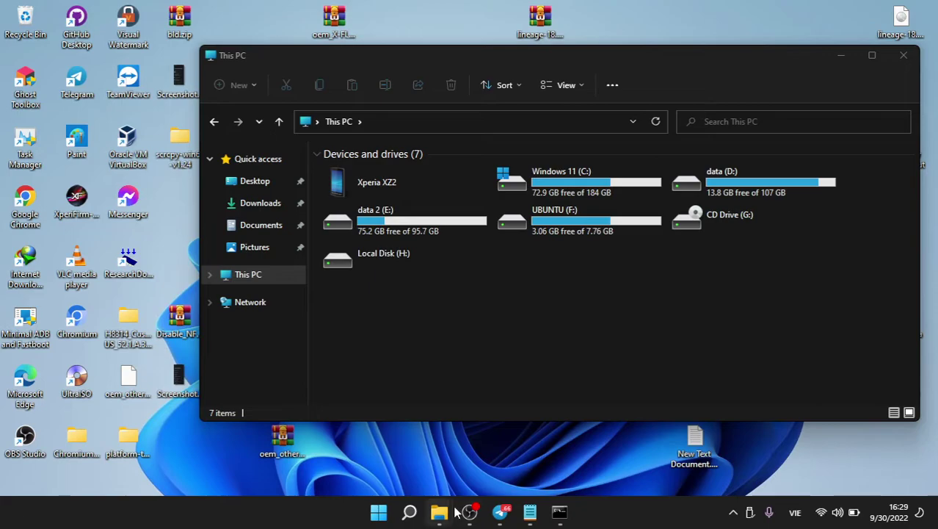
# Relaunch scrcpy-console.bat from the scrcpy-win64-v1.24 folder and minimize the folder and console windows
pyautogui.moveTo(438, 507)
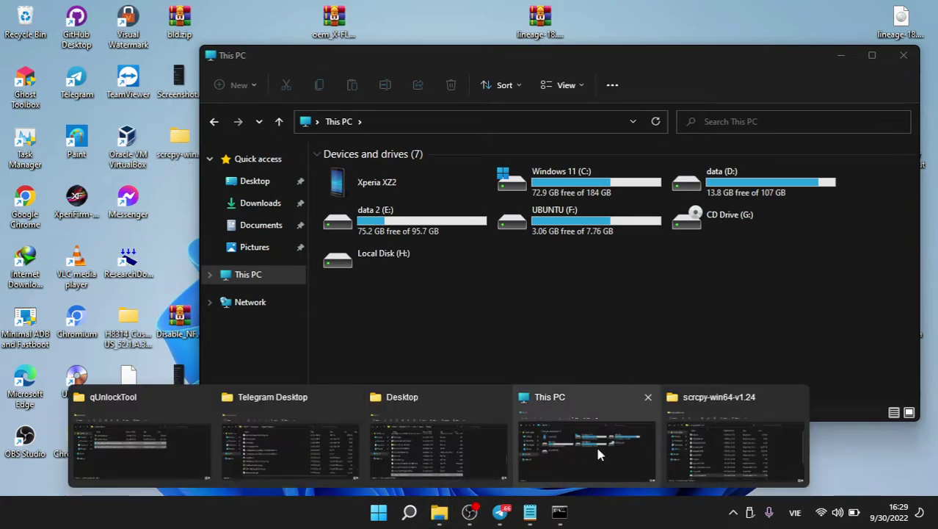
pyautogui.click(674, 432)
pyautogui.press('Return')
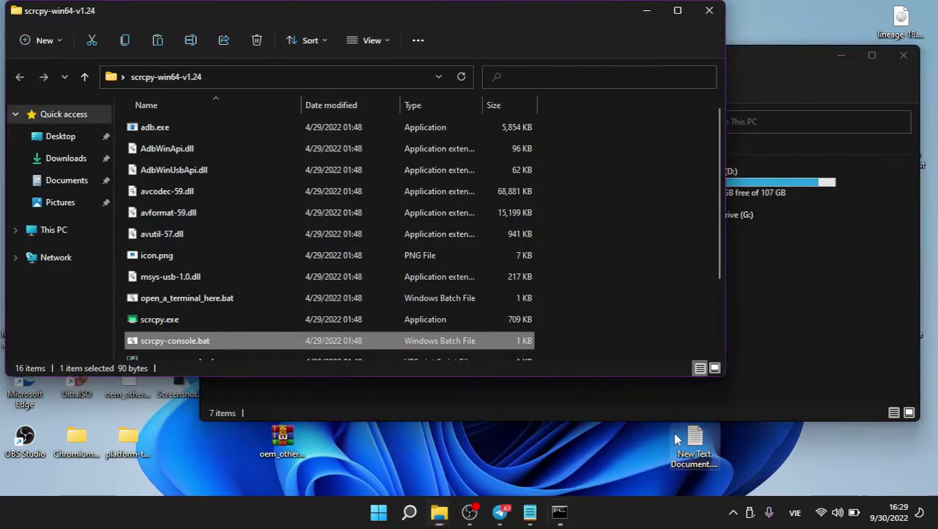
pyautogui.click(643, 29)
pyautogui.click(646, 10)
pyautogui.click(693, 138)
pyautogui.click(492, 43)
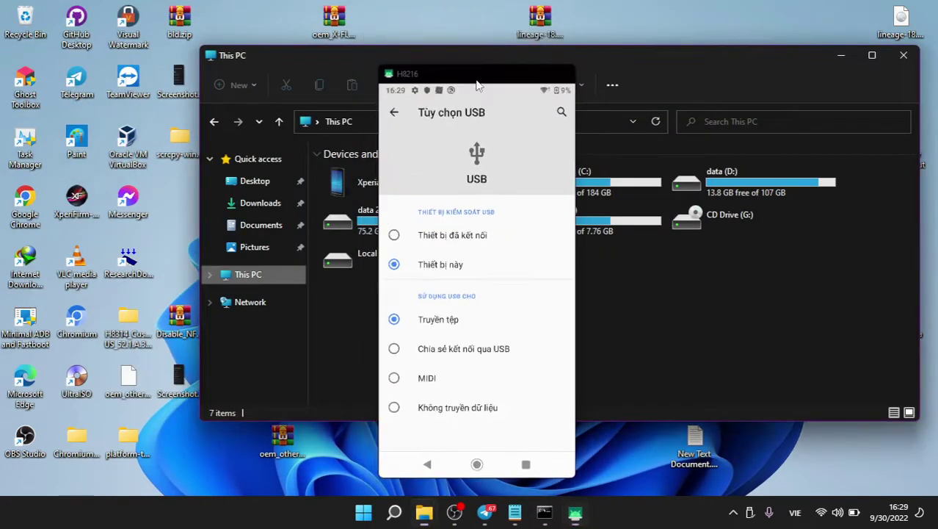
# Open the Xperia XZ2's internal shared storage from This PC and paste oemxz2_x1gesture.img into its root
pyautogui.doubleClick(422, 182)
pyautogui.doubleClick(420, 183)
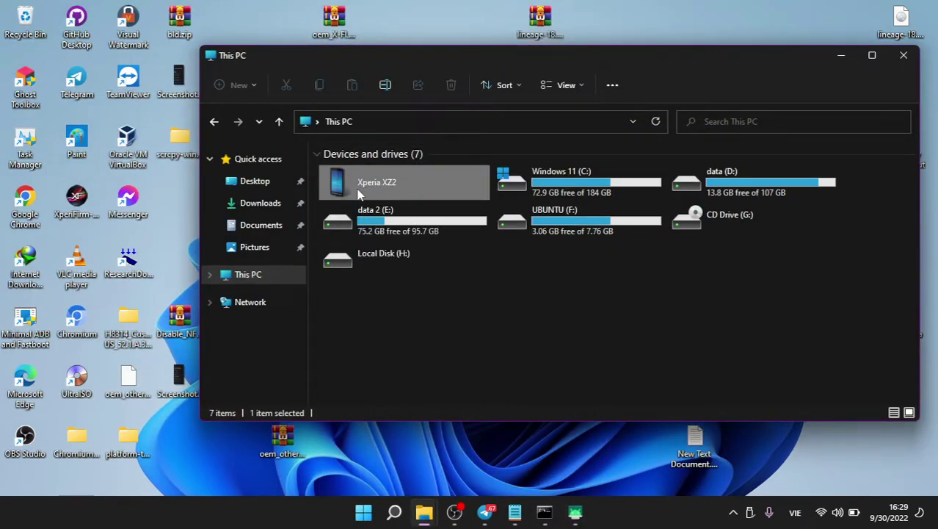
pyautogui.doubleClick(393, 176)
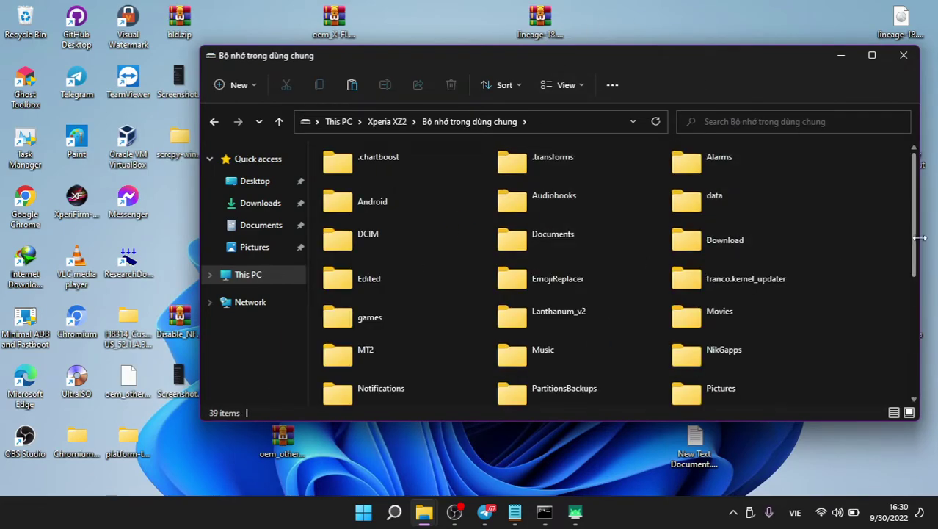
pyautogui.moveTo(914, 244); pyautogui.dragTo(905, 417)
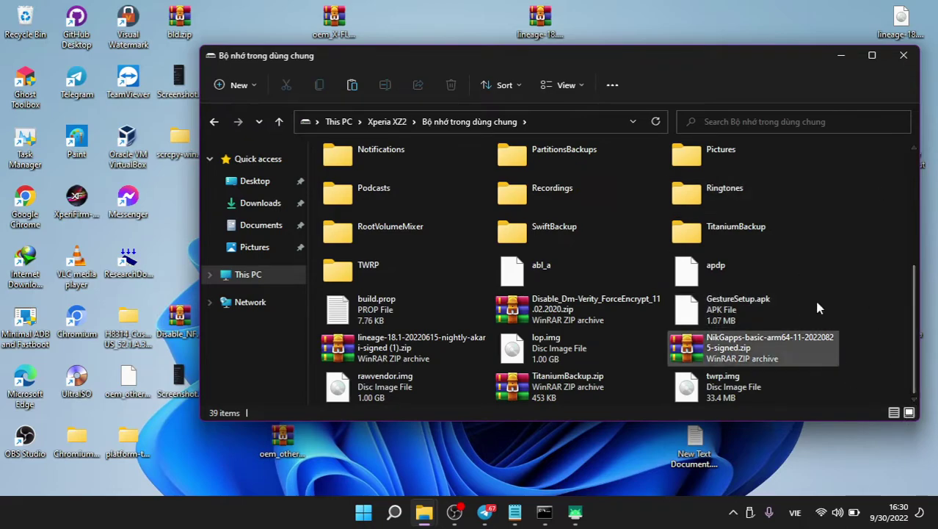
pyautogui.click(543, 192)
pyautogui.click(865, 256)
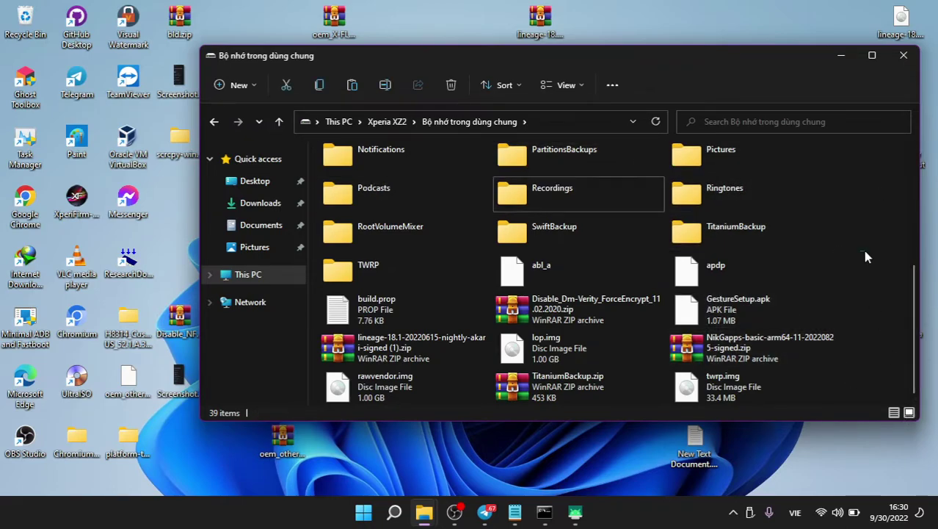
pyautogui.hotkey('ctrl', 'v')
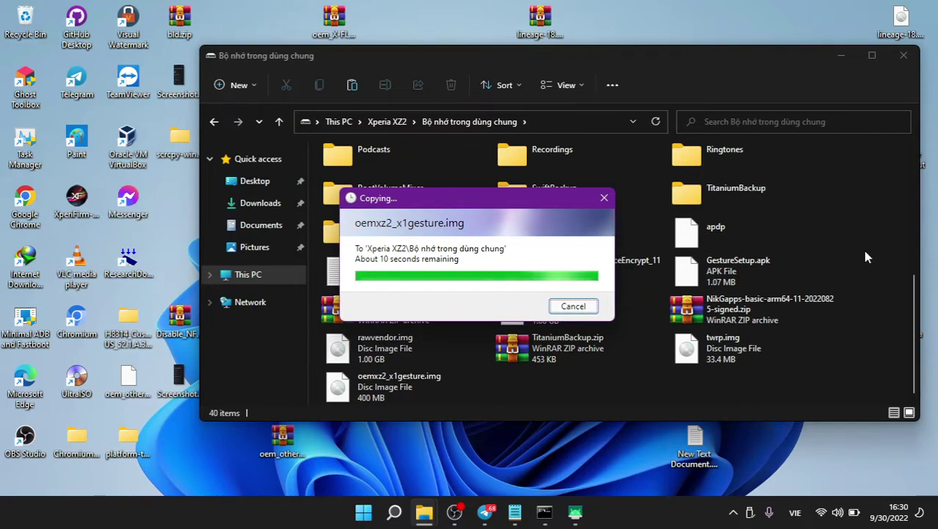
pyautogui.click(378, 396)
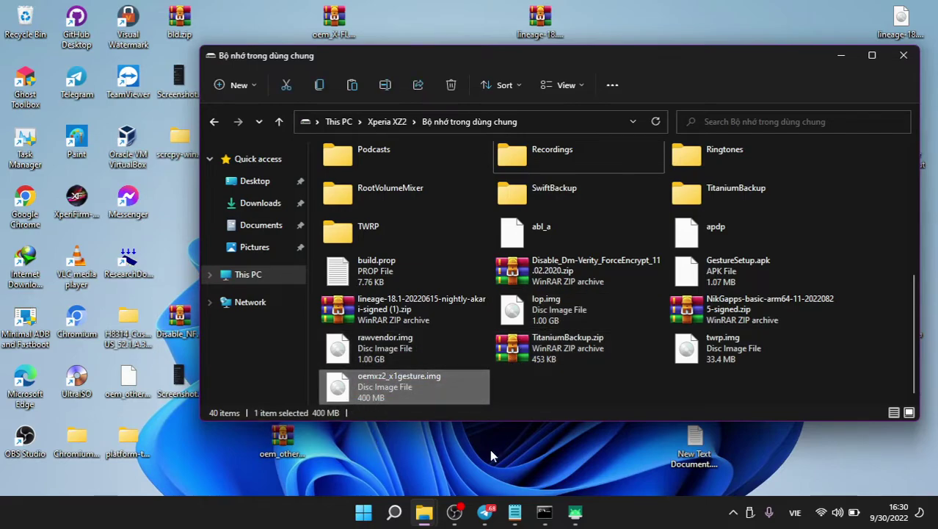
# Return to New folder (2) and open the H8266_Temproot_52.1.A.0.618 folder
pyautogui.click(215, 122)
pyautogui.click(216, 122)
pyautogui.click(215, 122)
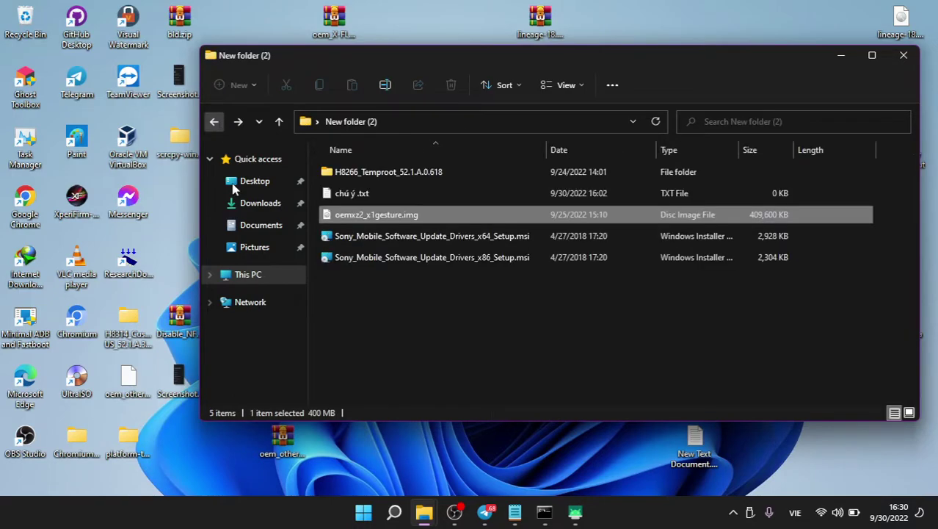
pyautogui.doubleClick(370, 177)
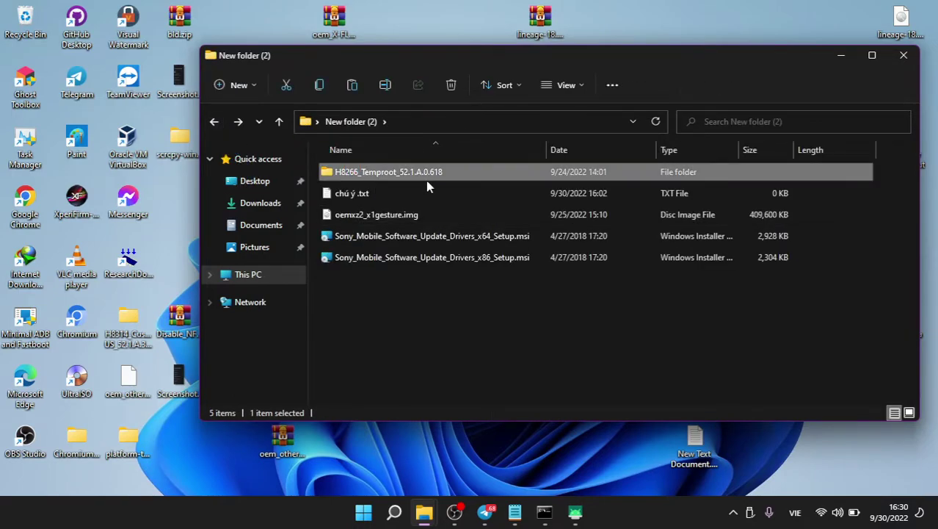
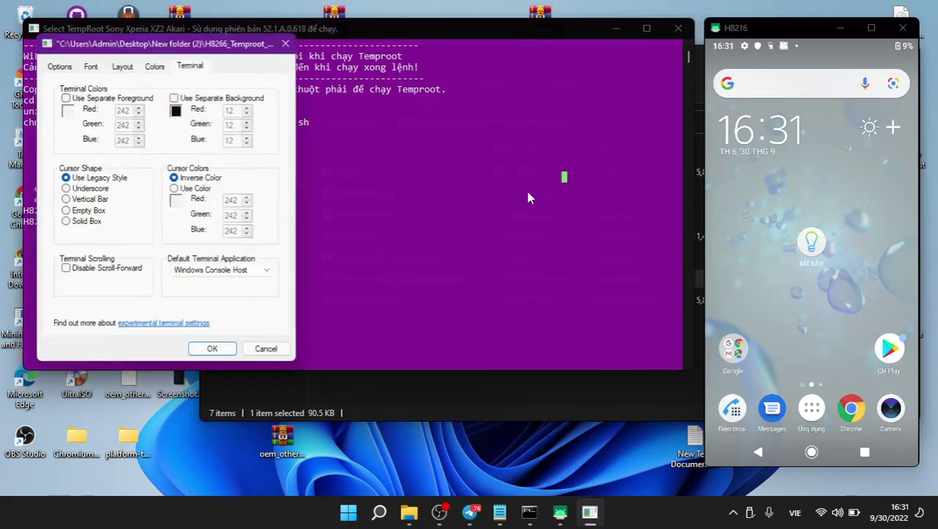
# Set the TempRoot console's font size to 20 in its window properties
pyautogui.click(73, 64)
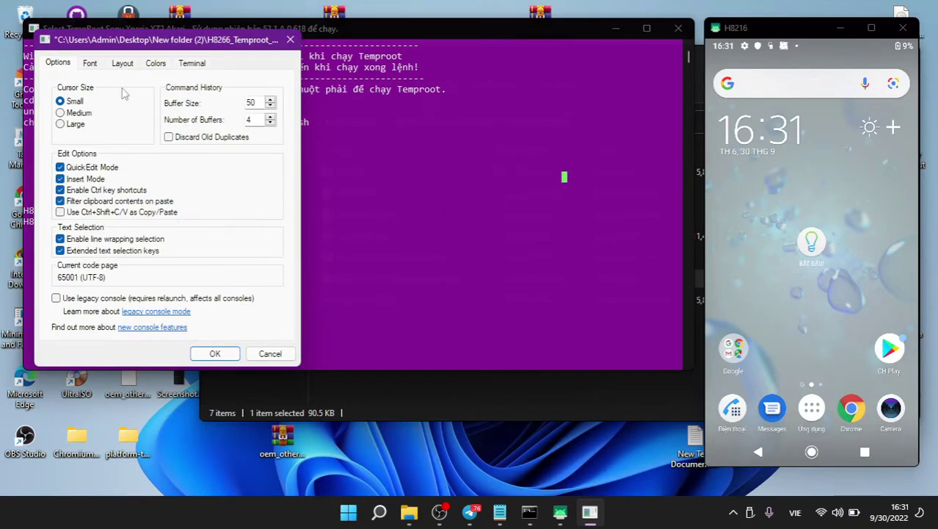
pyautogui.click(151, 65)
pyautogui.click(89, 64)
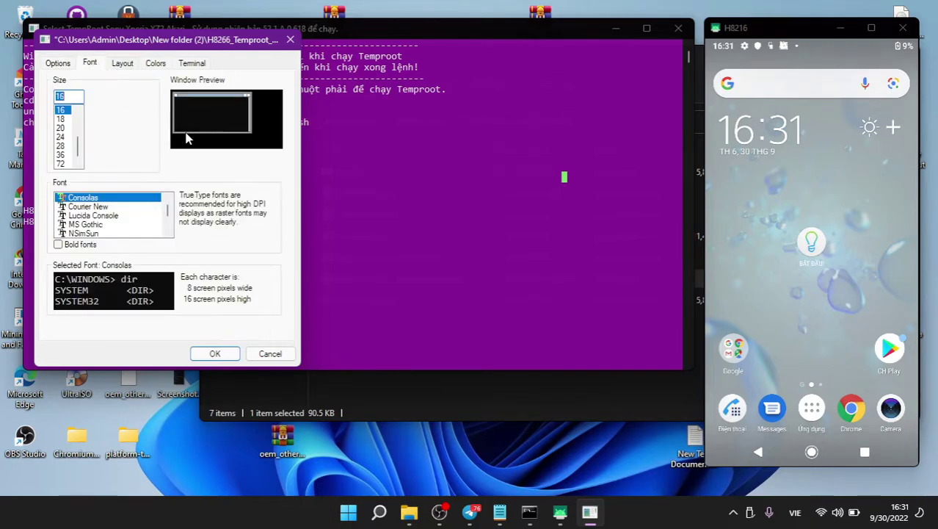
pyautogui.click(70, 128)
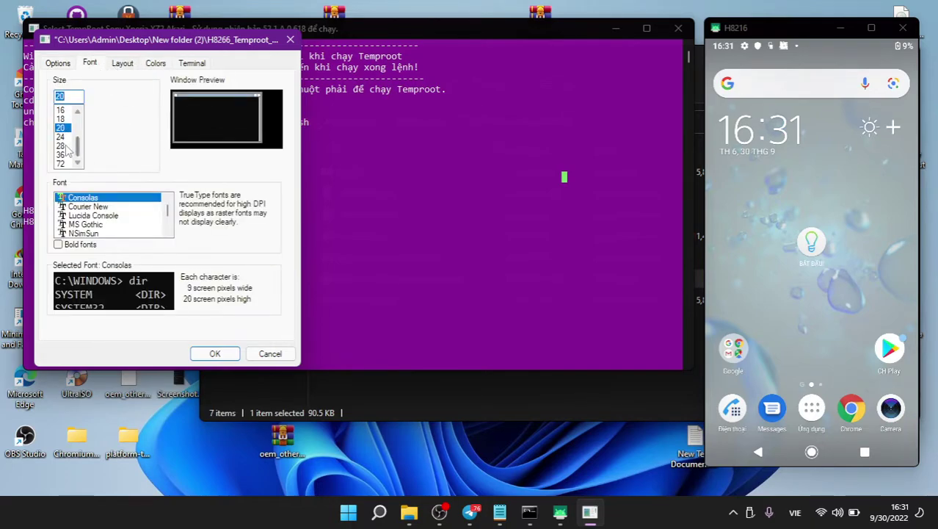
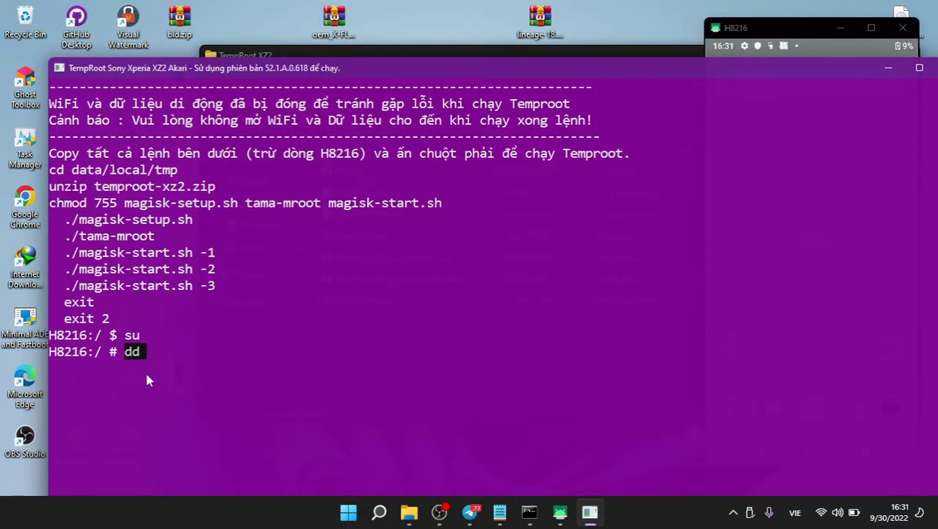
# Run dd in the root shell to write /sdcard/oemxz2_x1gesture.img to /dev/block/by-name/oem_a
pyautogui.write('f')
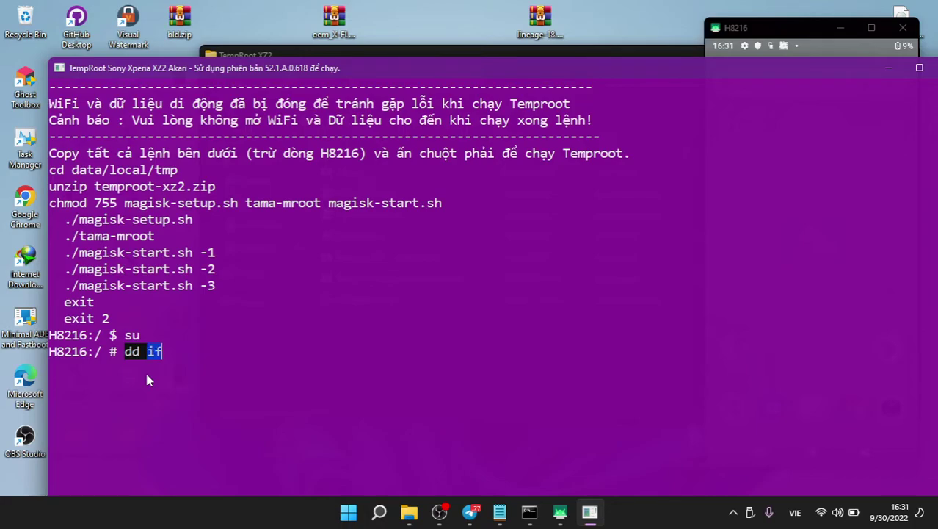
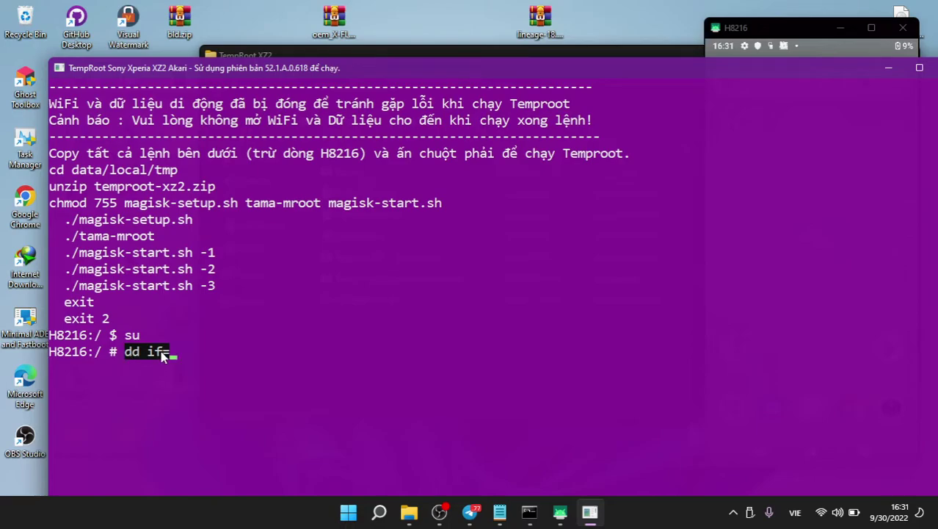
pyautogui.write('=/')
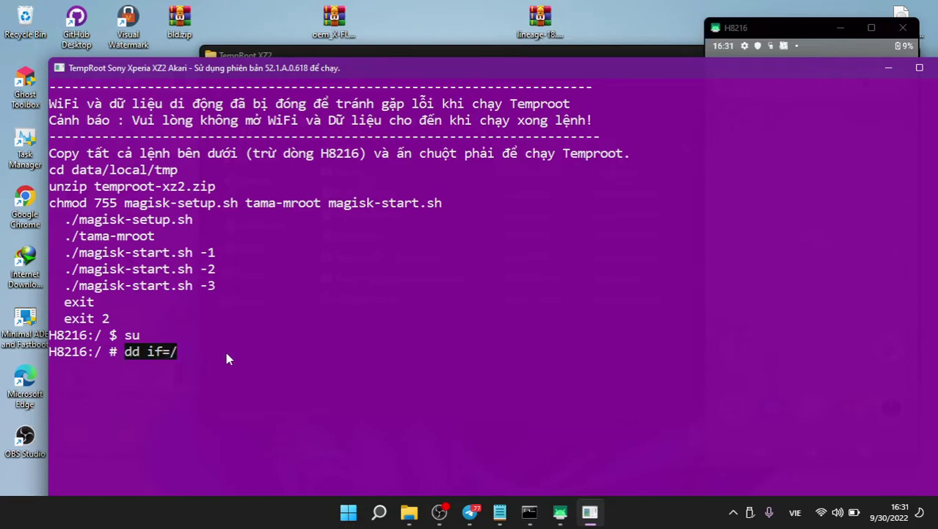
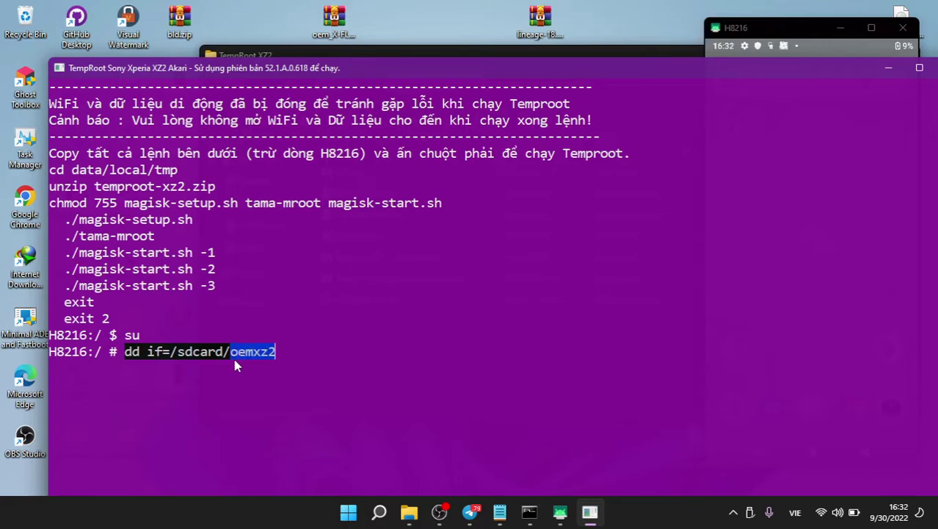
pyautogui.write('_x')
pyautogui.write('2_x1gesture')
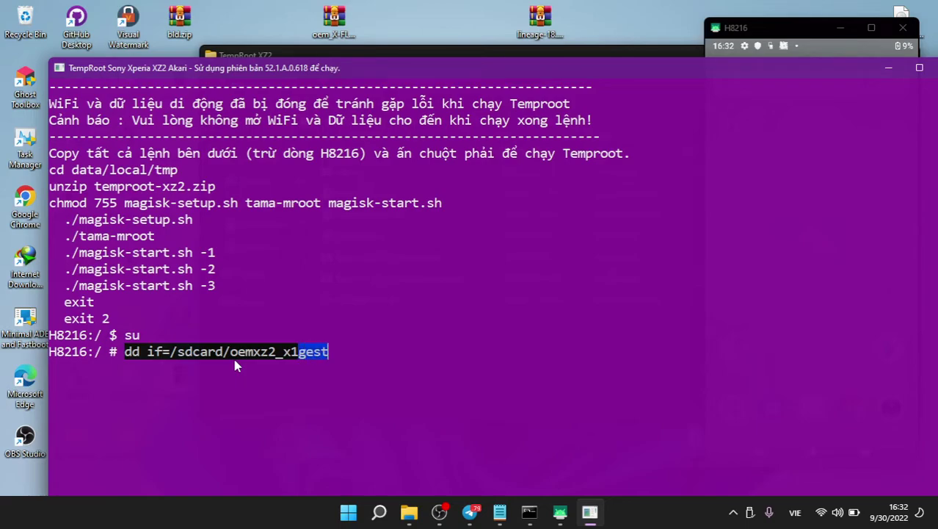
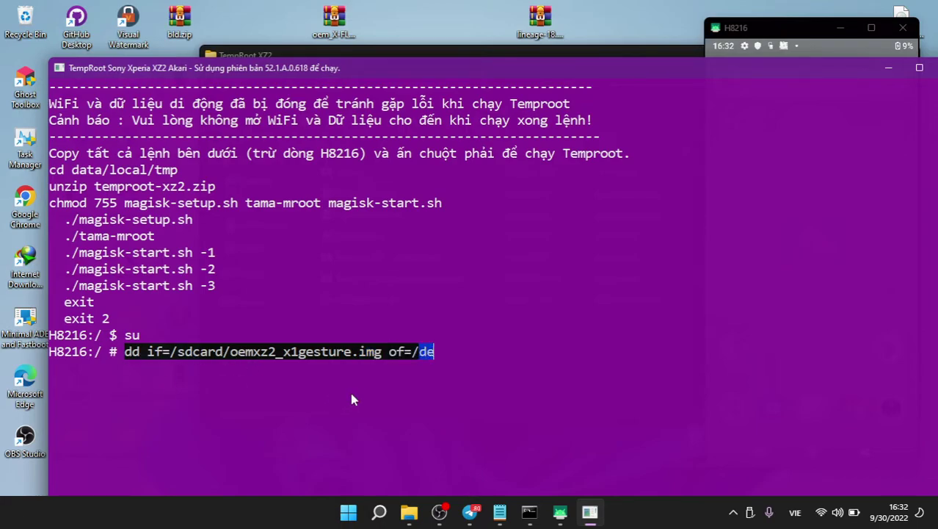
pyautogui.write('/bloc')
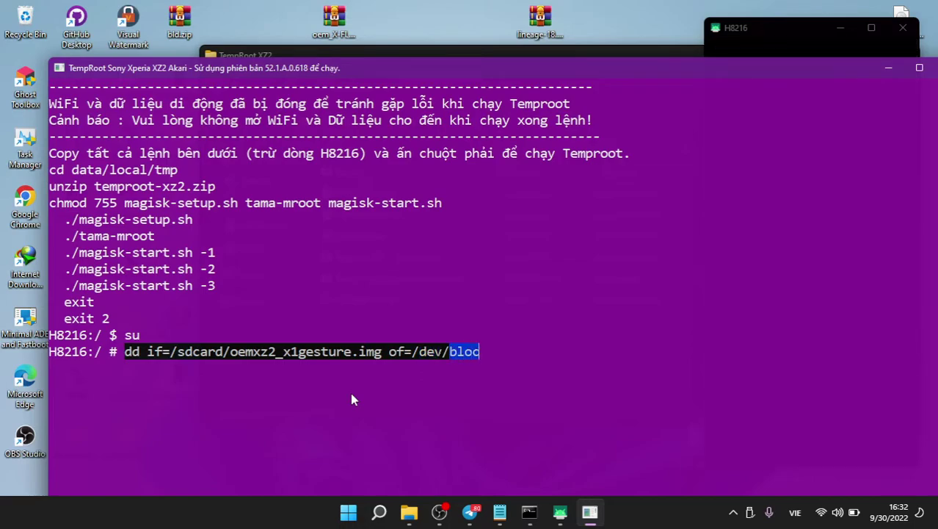
pyautogui.write('k/by-')
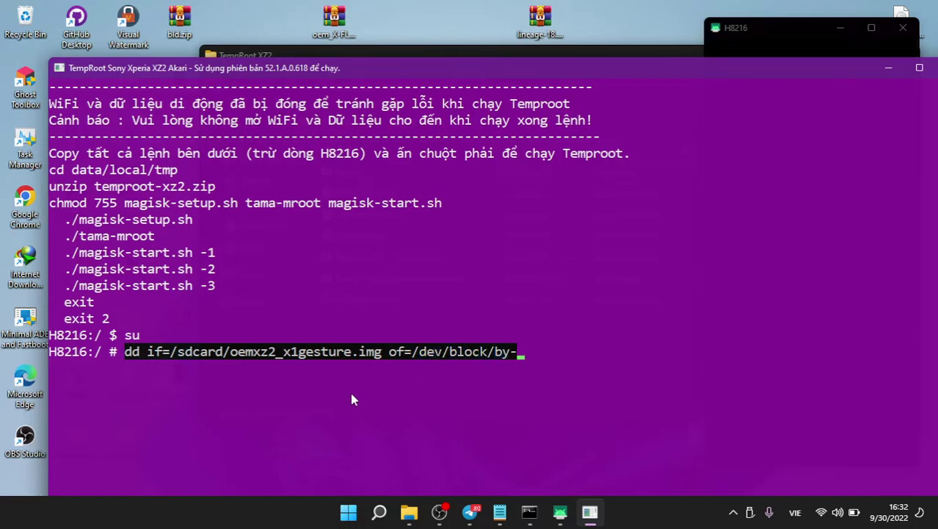
pyautogui.write('name//by-name/oem')
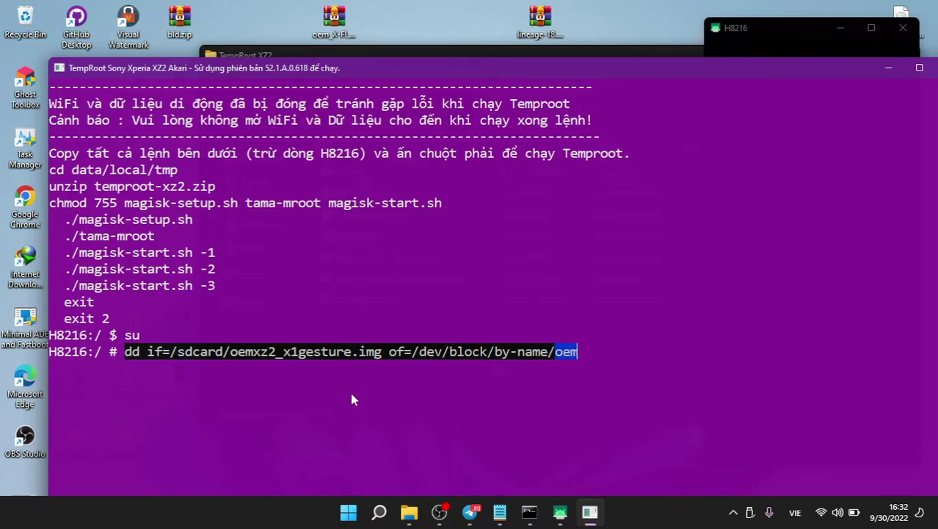
pyautogui.write('-')
pyautogui.press('BackSpace')
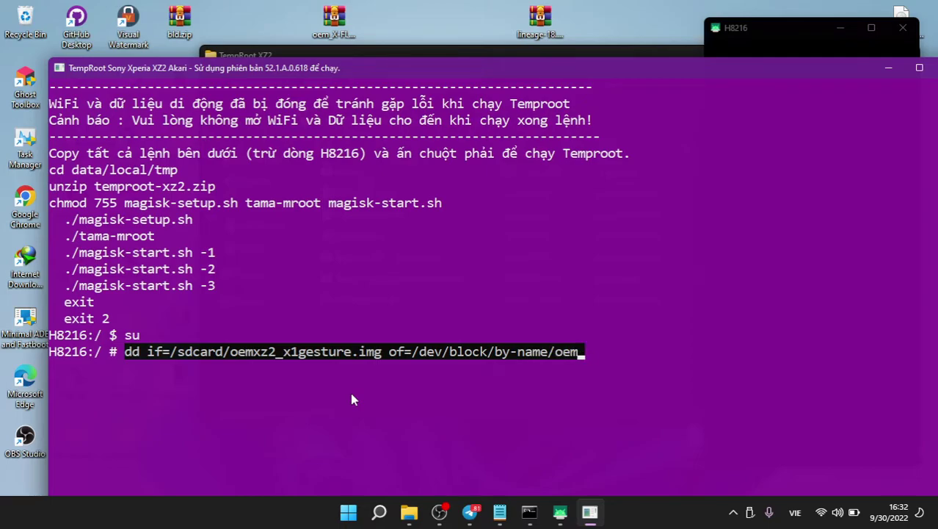
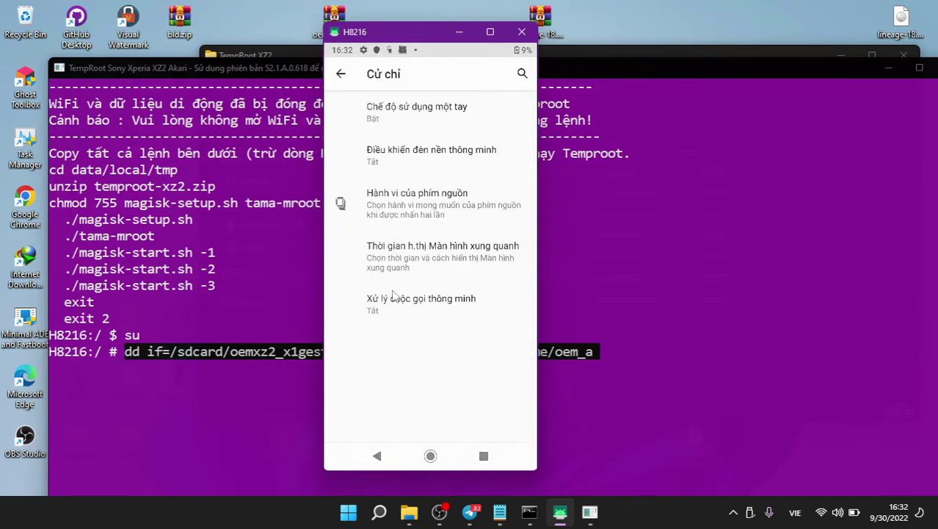
# Leave the phone's gesture settings and look through both pages of installed apps in the app drawer
pyautogui.click(379, 456)
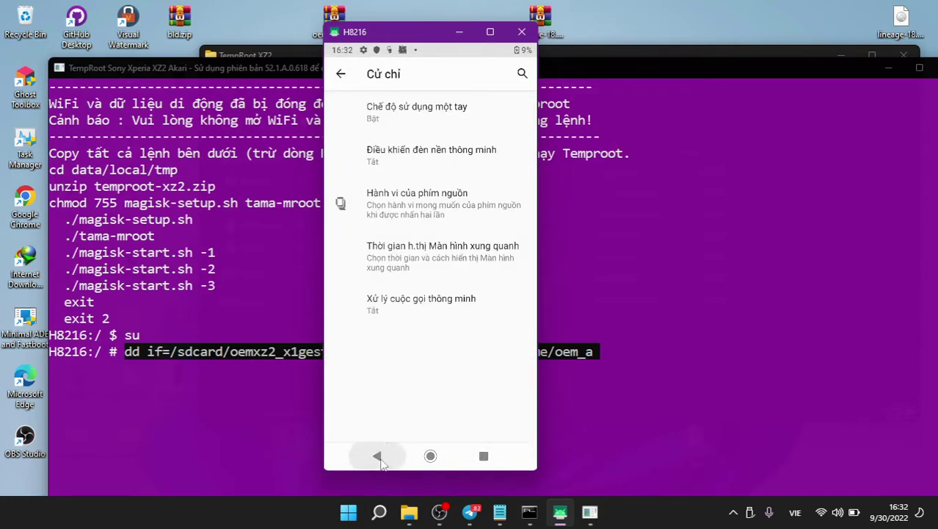
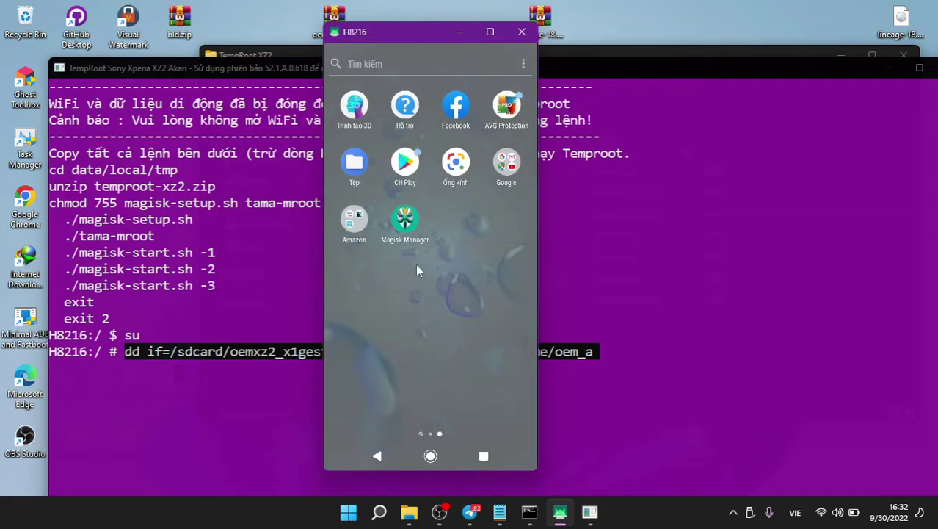
pyautogui.scroll(2, 416, 263)
pyautogui.scroll(-1, 443, 299)
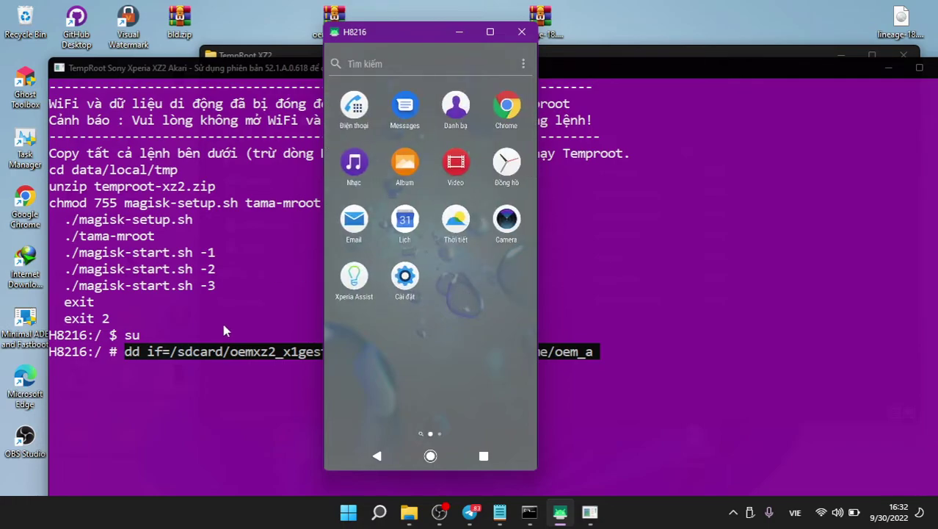
pyautogui.scroll(-1, 396, 329)
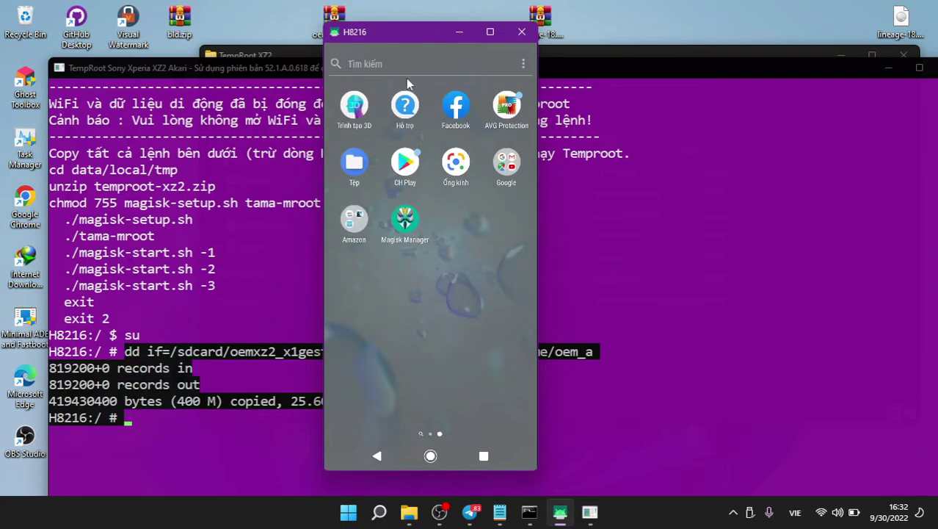
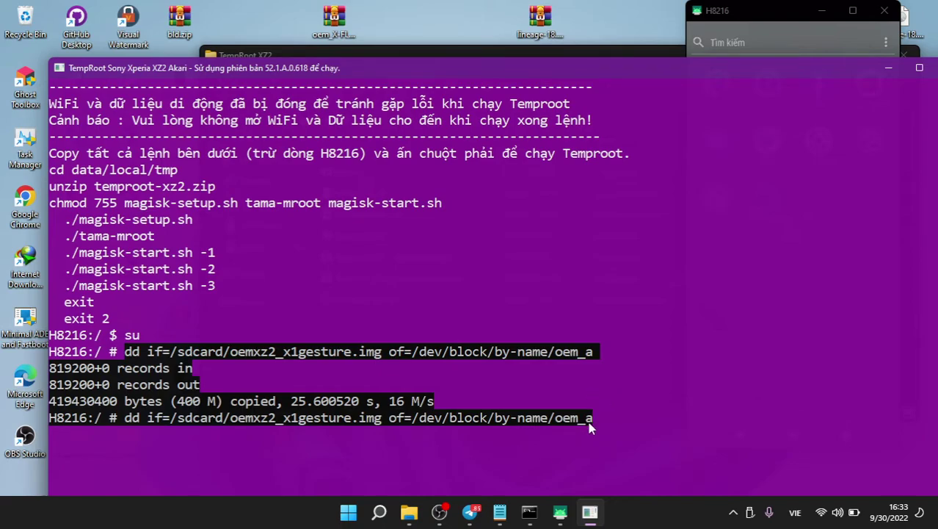
# Run the same dd command again with /dev/block/by-name/oem_b as the output partition
pyautogui.press('BackSpace')
pyautogui.write('b')
pyautogui.press('Return')
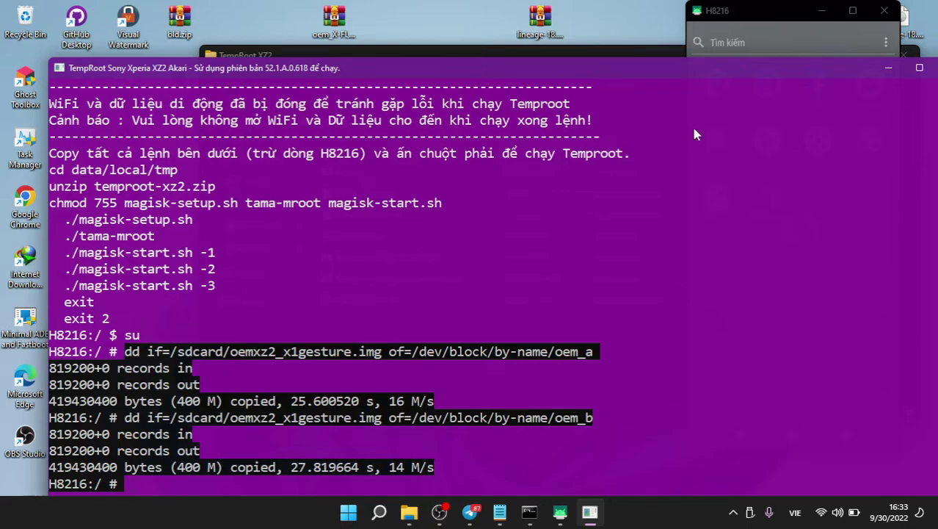
# Maximize the H8216 mirror window, restart the phone from its power menu, and close the finished TempRoot console
pyautogui.moveTo(771, 24); pyautogui.dragTo(481, 2)
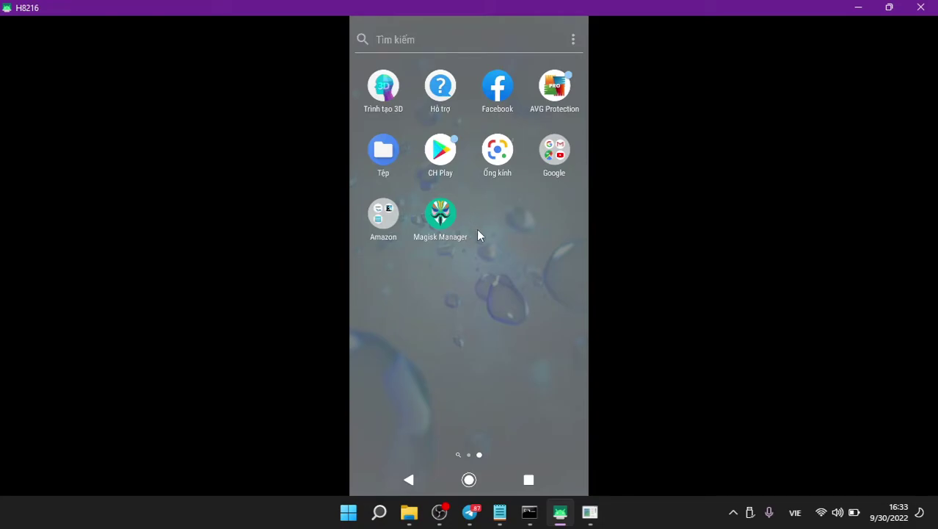
pyautogui.hotkey('alt', 'p')
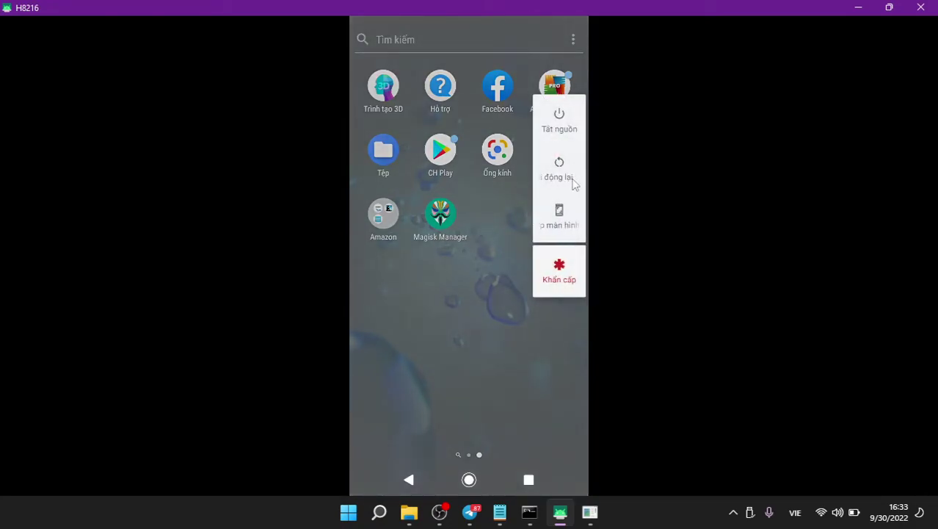
pyautogui.click(557, 174)
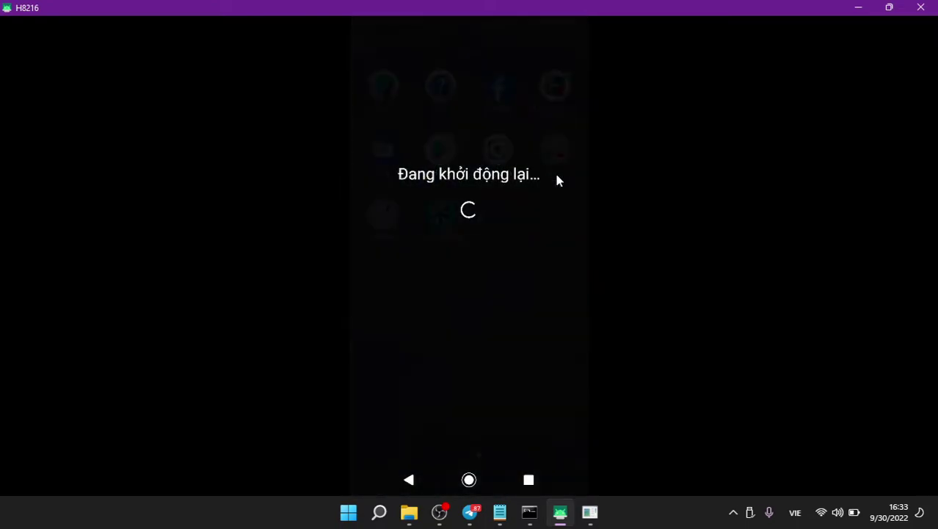
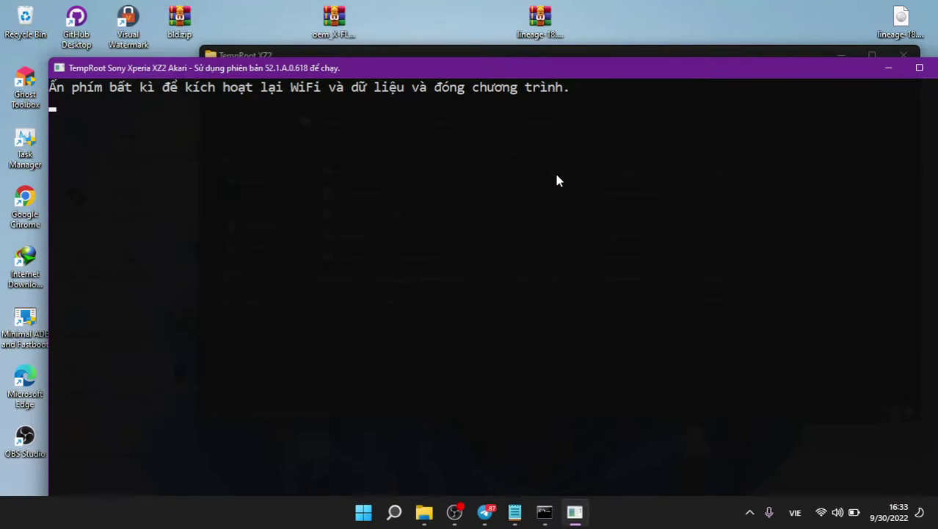
pyautogui.press('Return')
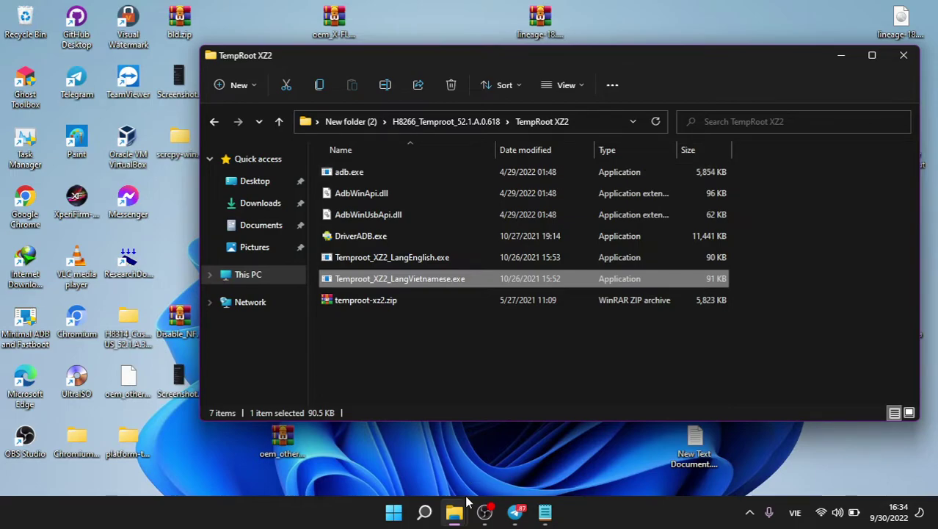
# Relaunch scrcpy-console.bat from the scrcpy-win64-v1.24 folder and unlock the mirrored phone
pyautogui.moveTo(462, 507)
pyautogui.click(705, 446)
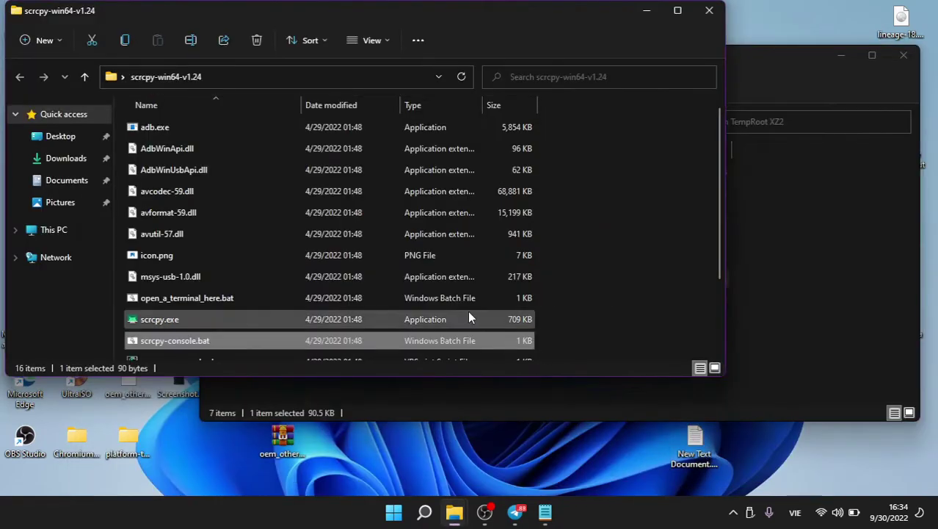
pyautogui.doubleClick(370, 338)
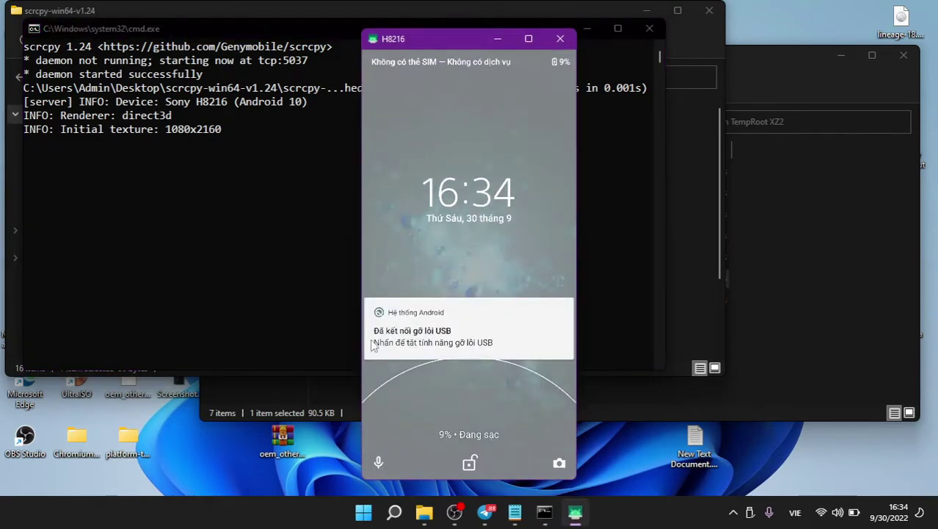
pyautogui.moveTo(434, 405); pyautogui.dragTo(406, 4)
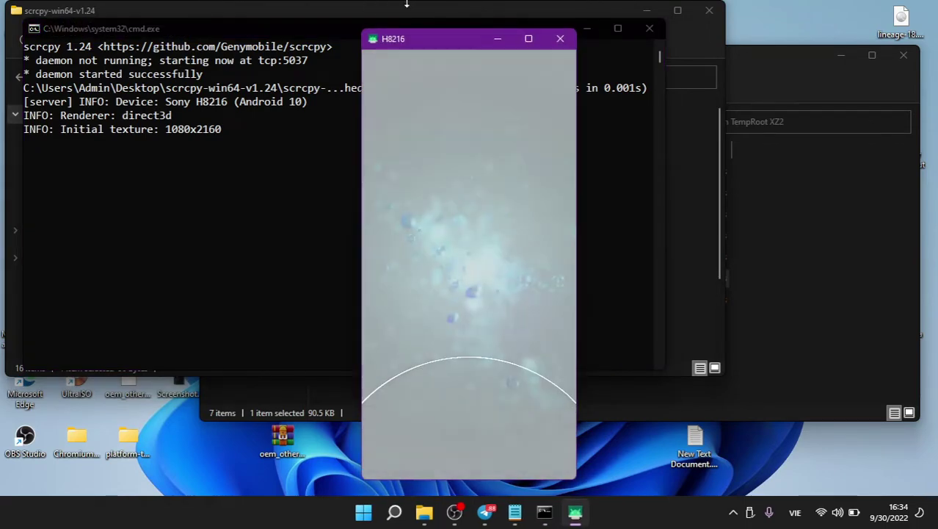
pyautogui.moveTo(466, 442); pyautogui.dragTo(469, 4)
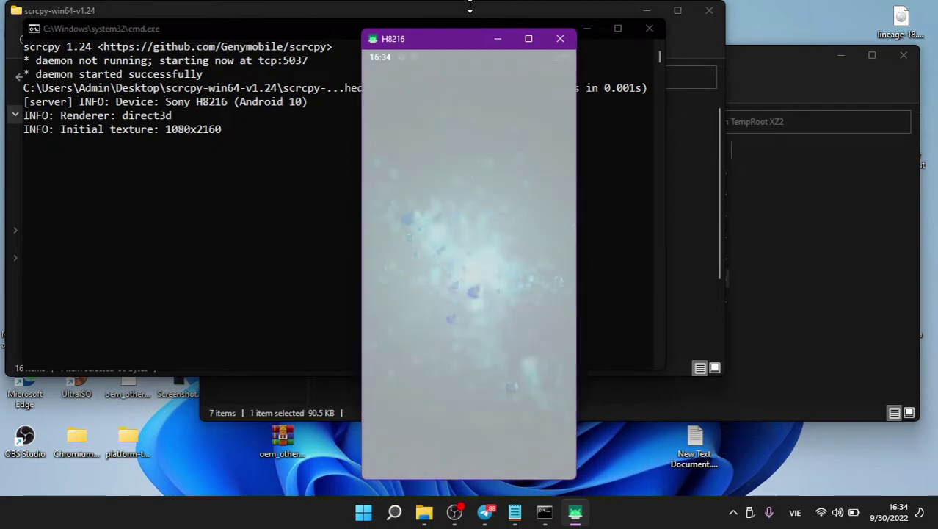
# Try the phone's gesture navigation by opening the recent apps overview, and return to the home screen
pyautogui.moveTo(473, 468); pyautogui.dragTo(449, 315)
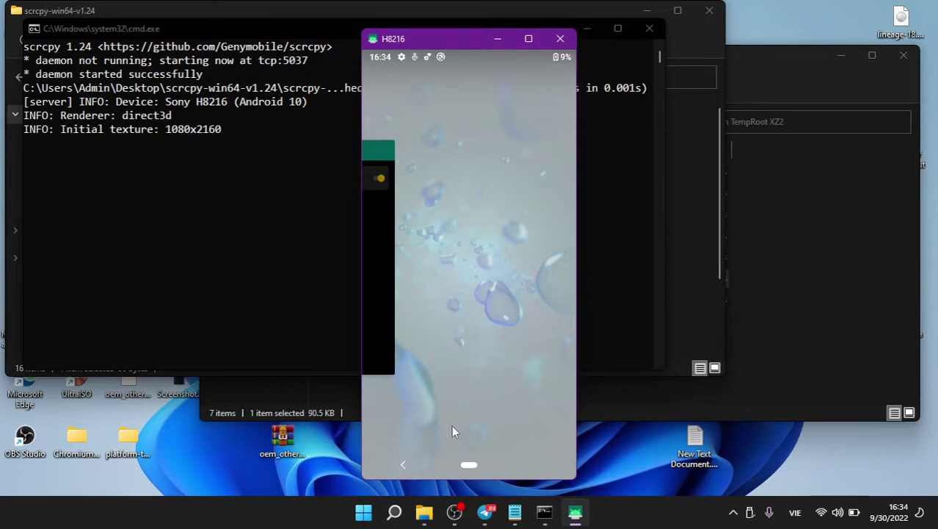
pyautogui.click(462, 462)
pyautogui.moveTo(463, 462); pyautogui.dragTo(450, 307)
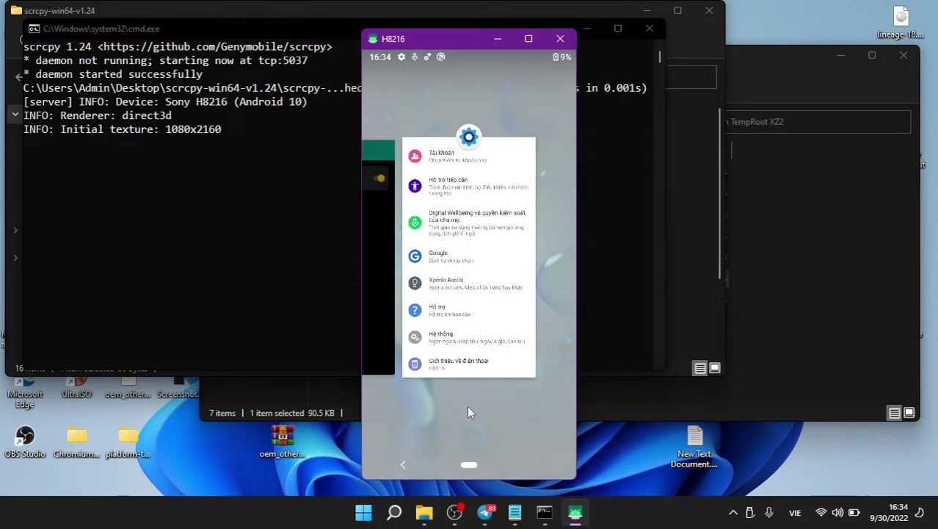
pyautogui.click(469, 465)
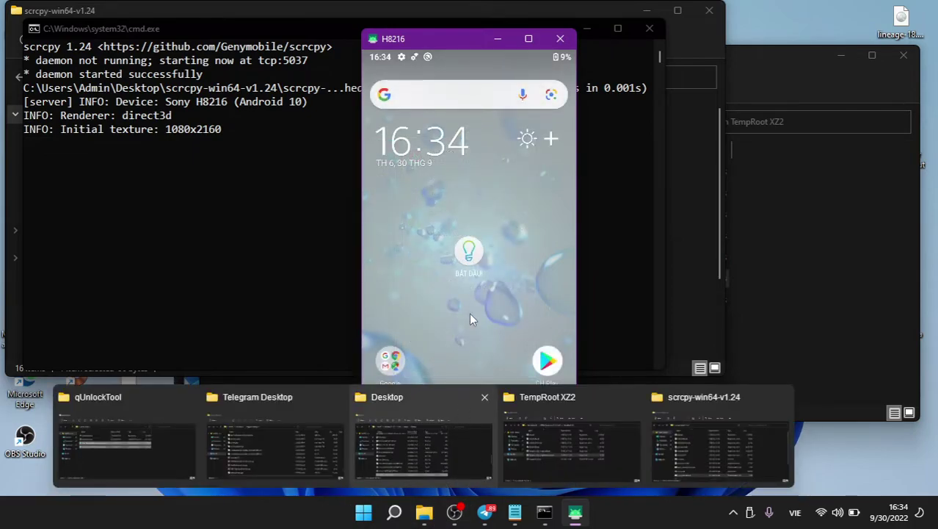
# Open the Cử chỉ app from the second page of the phone's app drawer
pyautogui.click(469, 420)
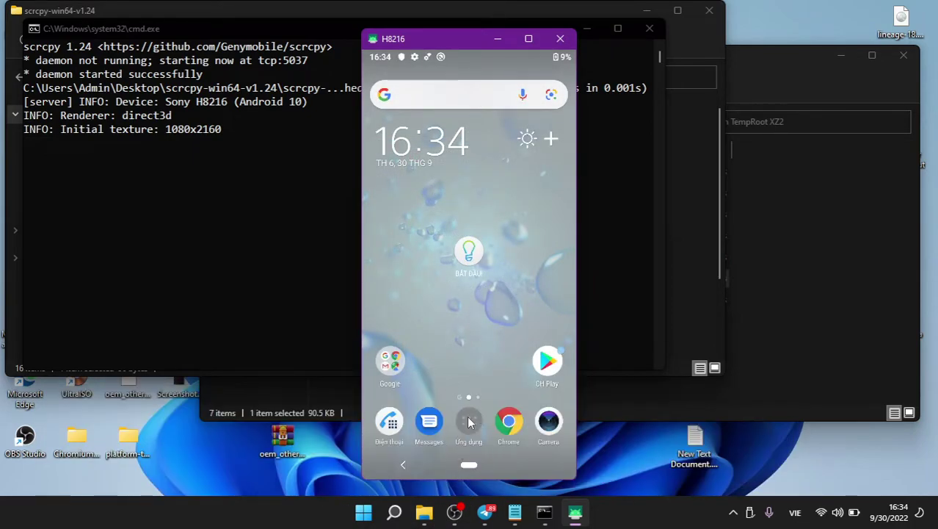
pyautogui.moveTo(469, 417); pyautogui.dragTo(209, 460)
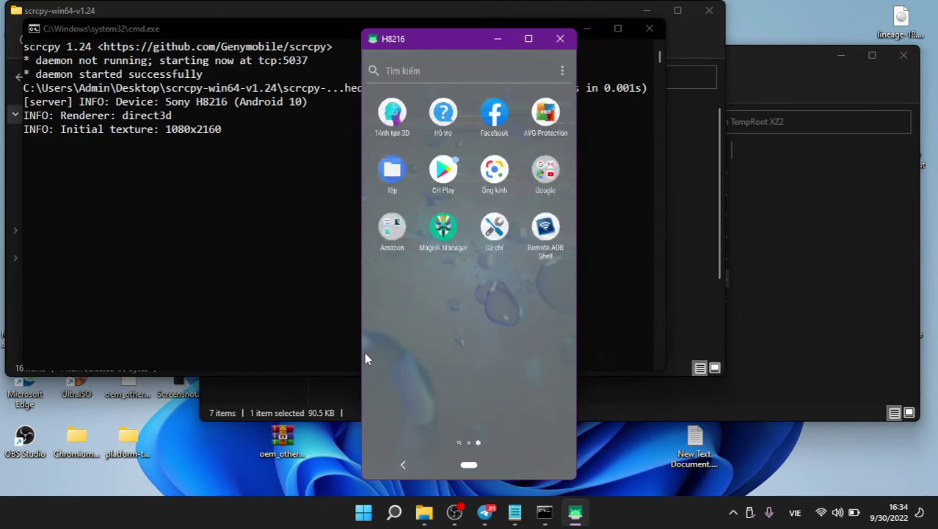
pyautogui.click(502, 230)
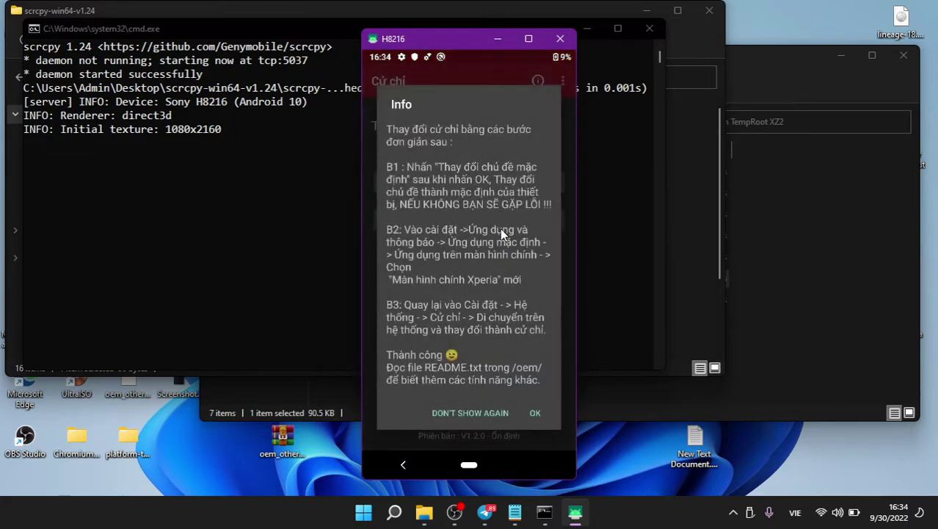
# Dismiss the Info dialog, check the theme list under "Thay đổi chủ đề về mặc định", and return to the Cử chỉ app
pyautogui.click(533, 415)
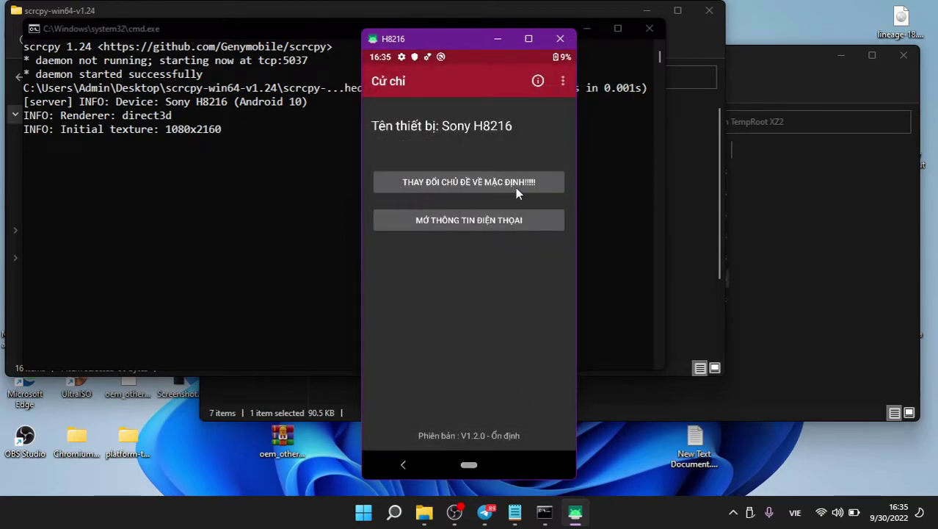
pyautogui.click(458, 190)
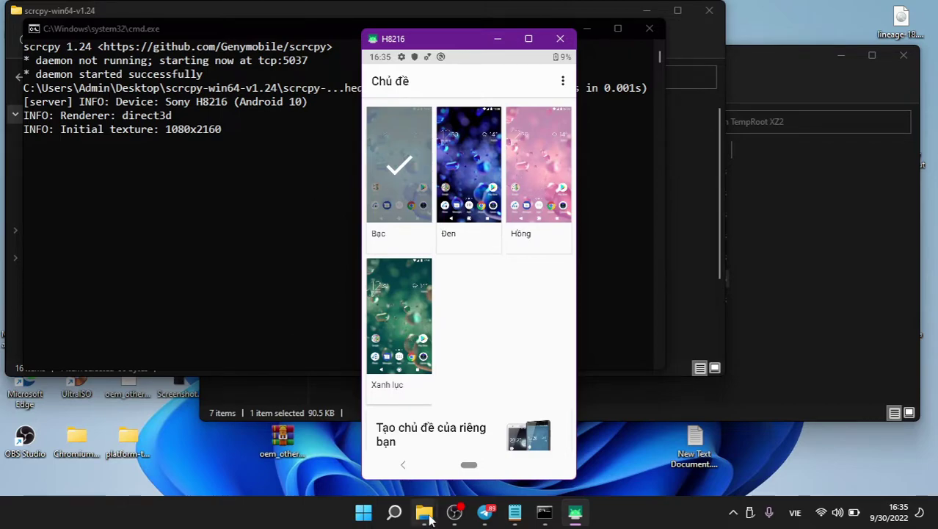
pyautogui.click(404, 468)
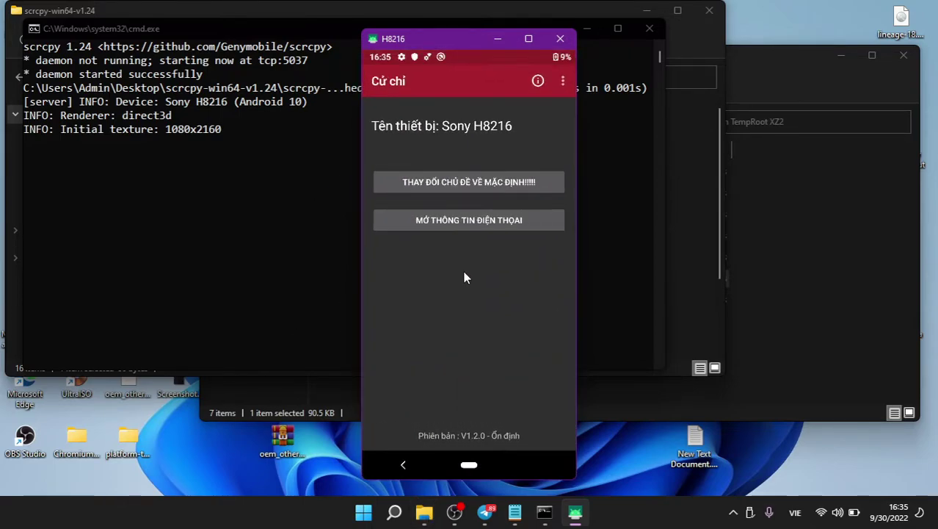
# Review the gesture setup instructions in the Cử chỉ app's Info dialog, and return to the phone's home screen
pyautogui.click(538, 81)
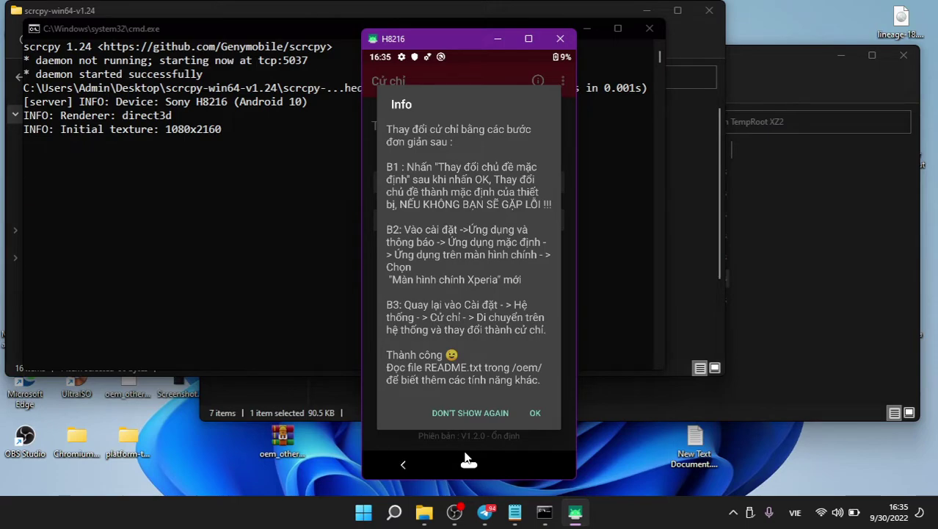
pyautogui.moveTo(473, 478); pyautogui.dragTo(475, 446)
# Set the default home screen app to the new Màn hình Chính Xperia launcher, the second one listed, with the mirrored phone window maximized
pyautogui.click(471, 422)
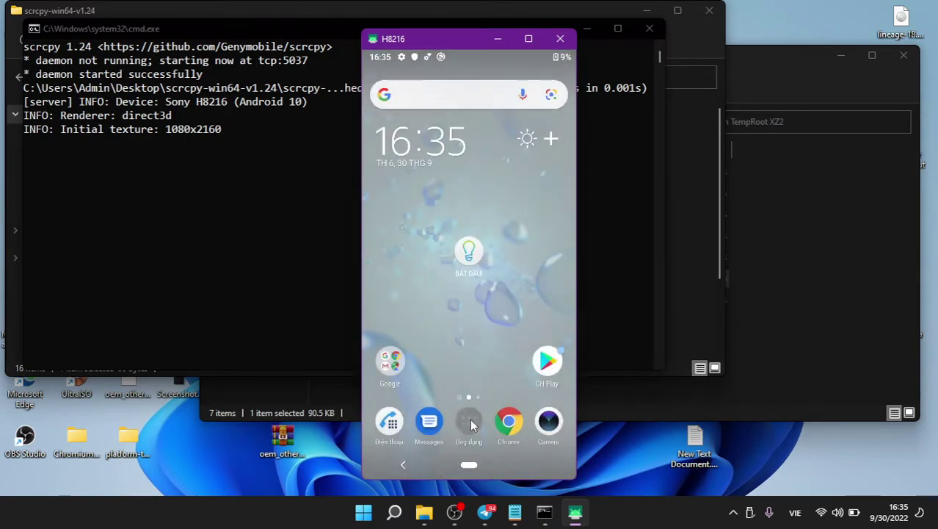
pyautogui.click(452, 294)
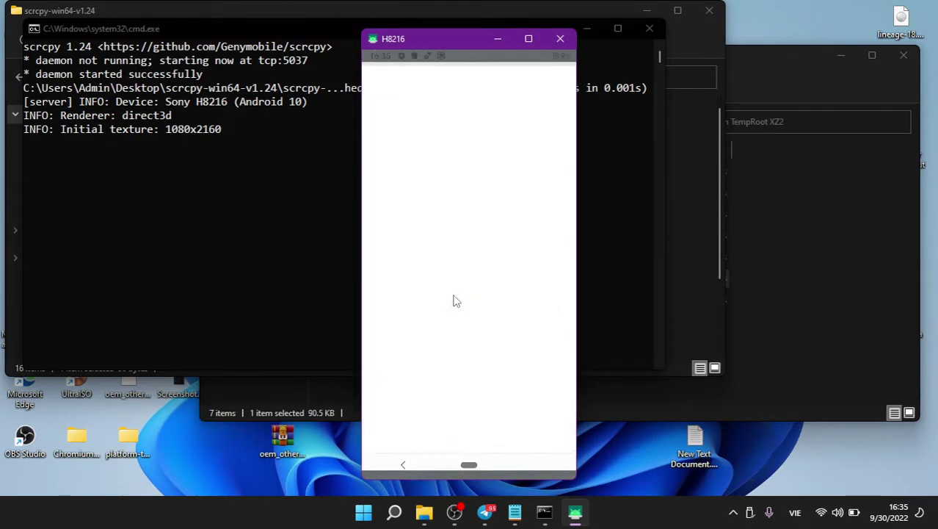
pyautogui.click(442, 354)
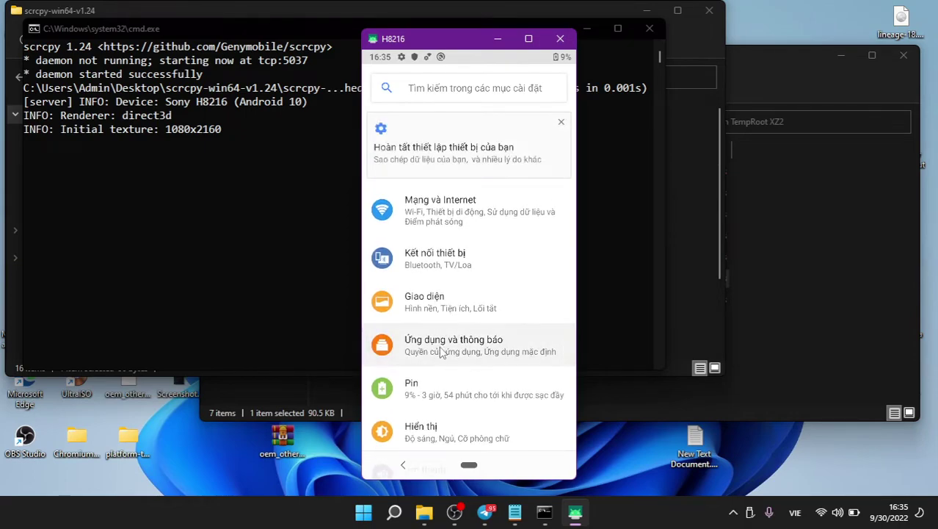
pyautogui.click(441, 350)
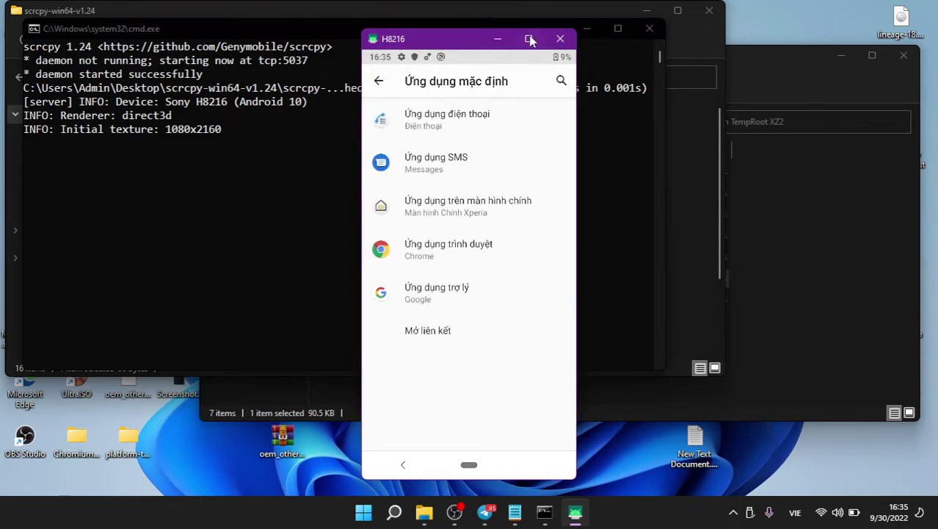
pyautogui.click(530, 38)
pyautogui.click(428, 202)
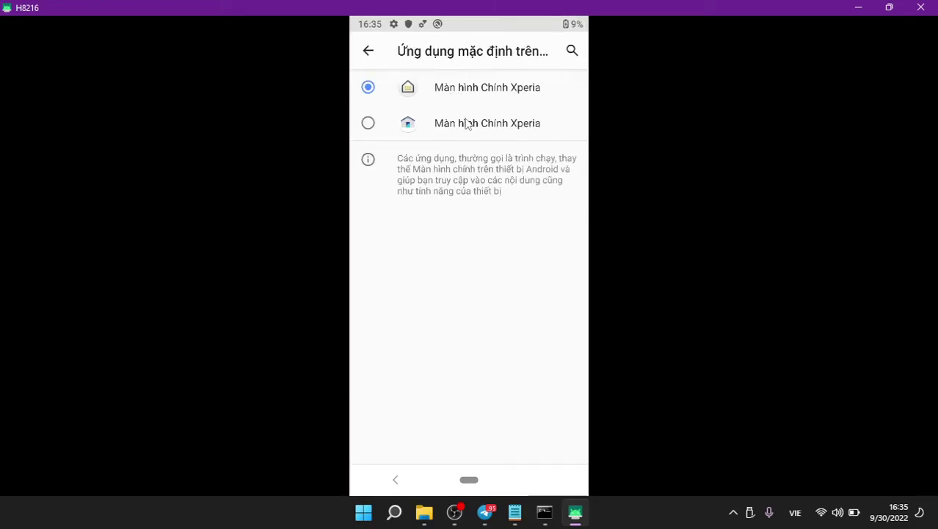
pyautogui.click(415, 124)
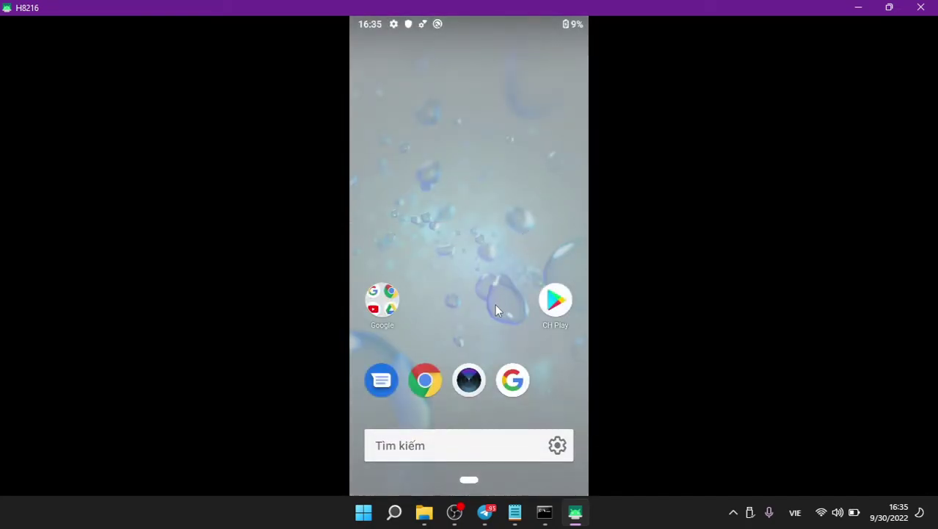
# Set "Di chuyển trên hệ thống" to "Di chuyển bằng cử chỉ" in the phone's system gesture settings
pyautogui.moveTo(481, 341); pyautogui.dragTo(442, 7)
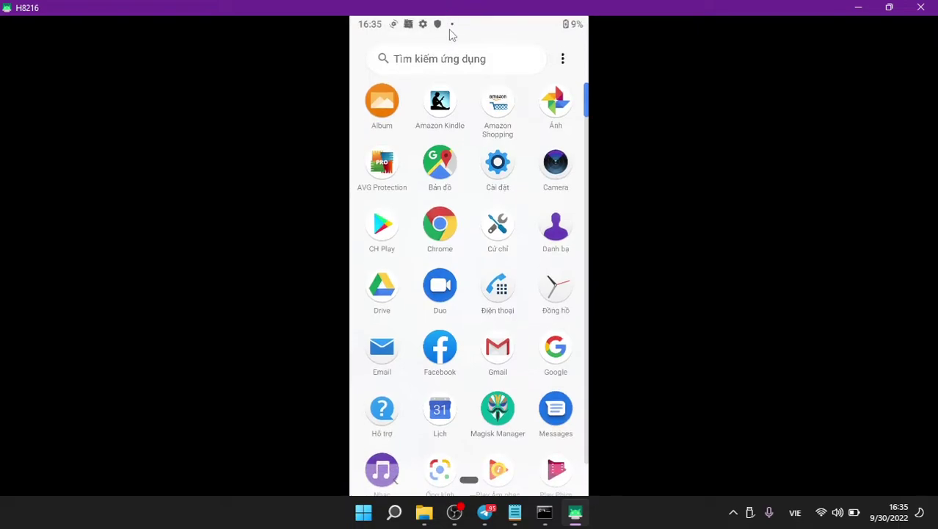
pyautogui.click(497, 165)
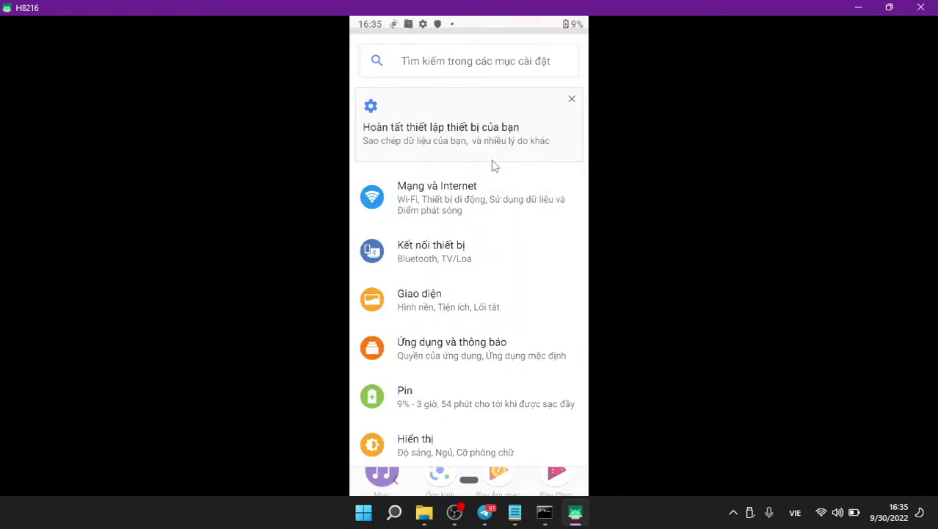
pyautogui.scroll(-10, 404, 209)
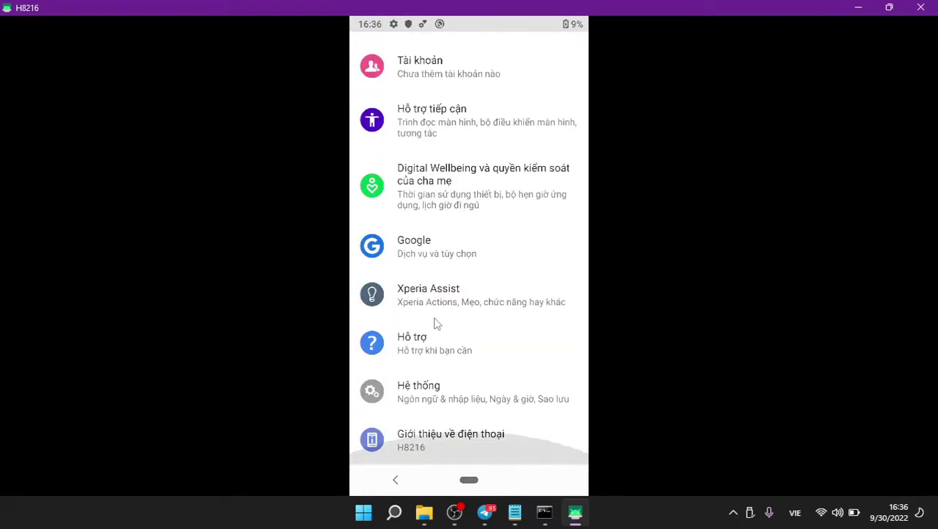
pyautogui.click(425, 399)
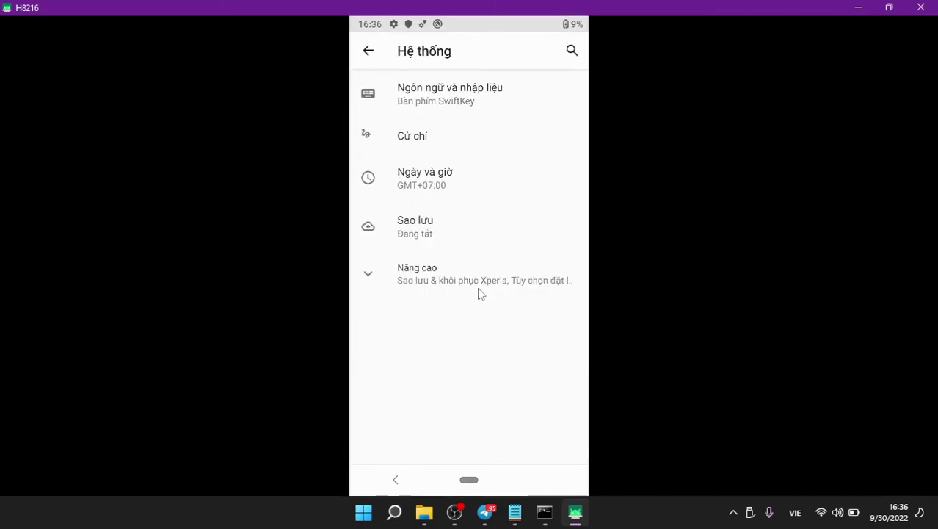
pyautogui.click(415, 153)
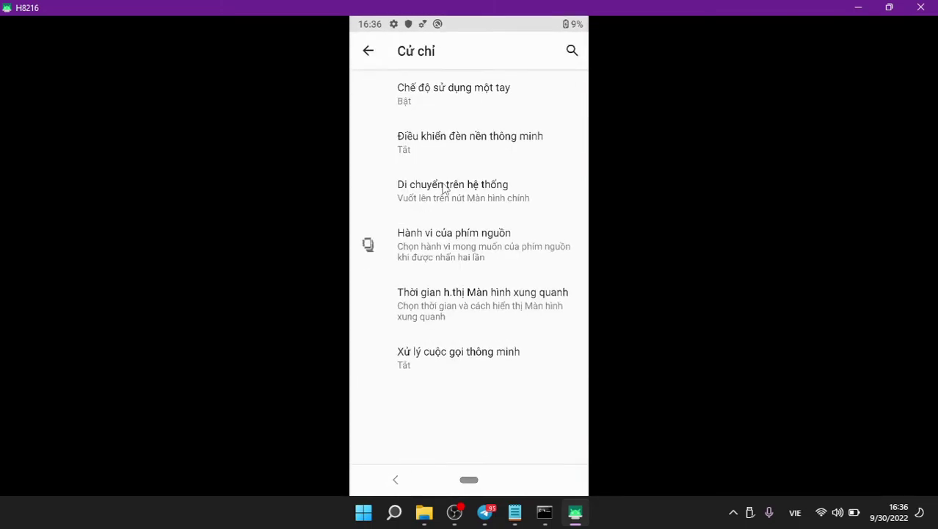
pyautogui.click(443, 196)
pyautogui.moveTo(440, 345); pyautogui.dragTo(479, 111)
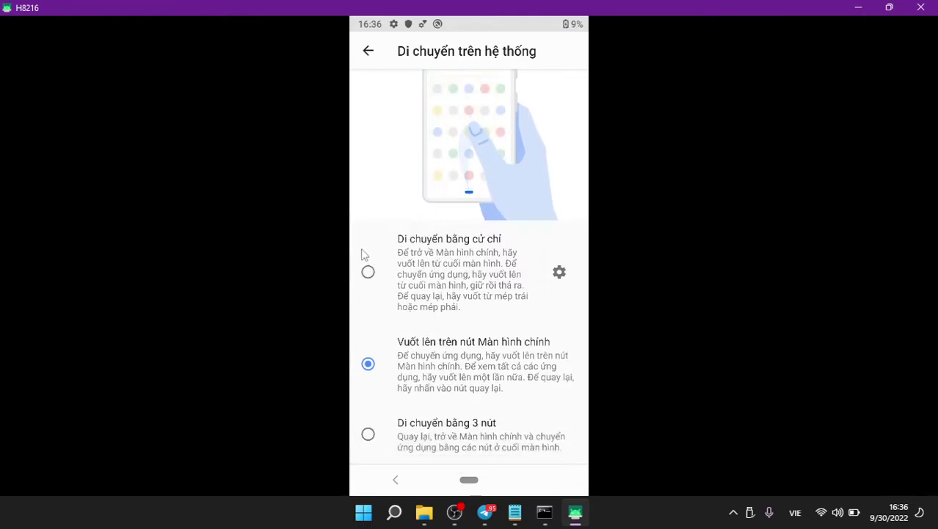
pyautogui.click(479, 274)
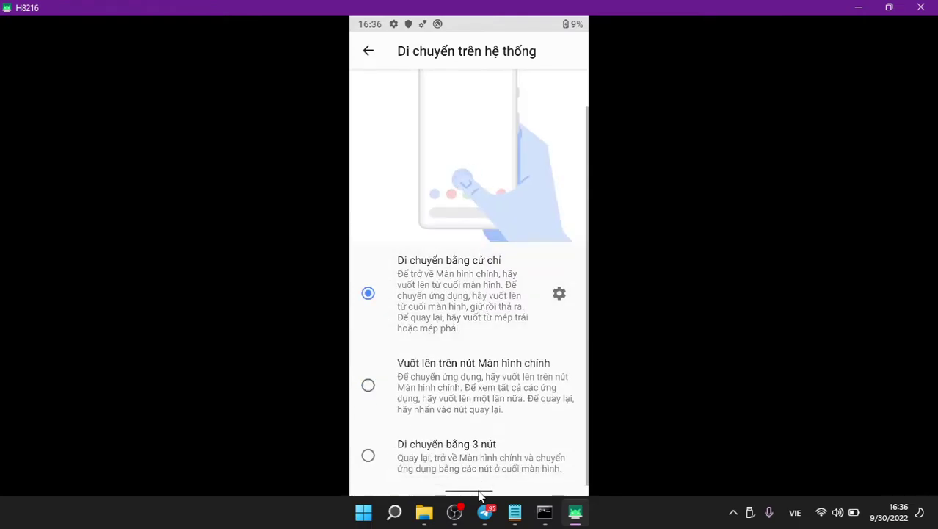
# Try the gesture navigation by going home, opening the recent apps overview, browsing its cards, and returning to the home screen
pyautogui.moveTo(481, 491); pyautogui.dragTo(365, 90)
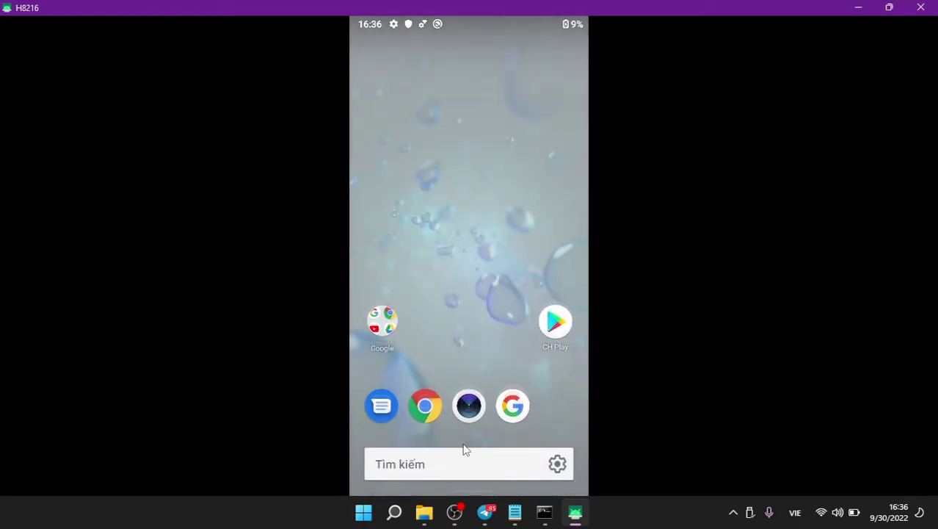
pyautogui.moveTo(469, 487); pyautogui.dragTo(462, 291)
pyautogui.moveTo(419, 212); pyautogui.dragTo(209, 342)
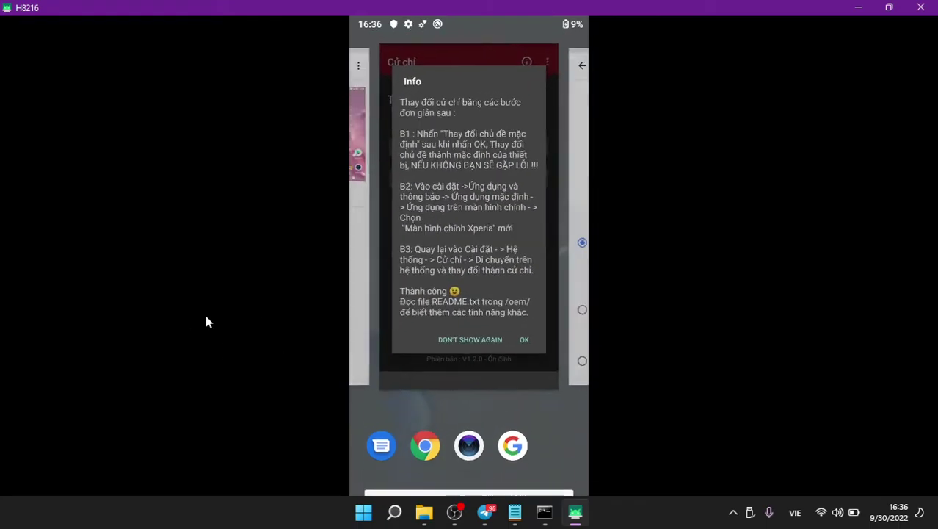
pyautogui.click(574, 378)
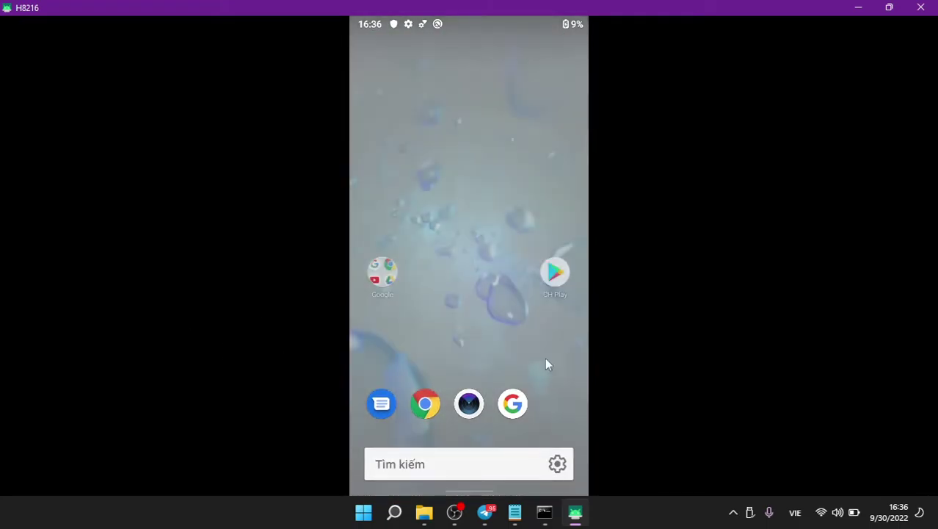
# Turn on "Giao diện tối" in the phone's advanced display settings and acknowledge its information dialog
pyautogui.moveTo(546, 359); pyautogui.dragTo(442, 63)
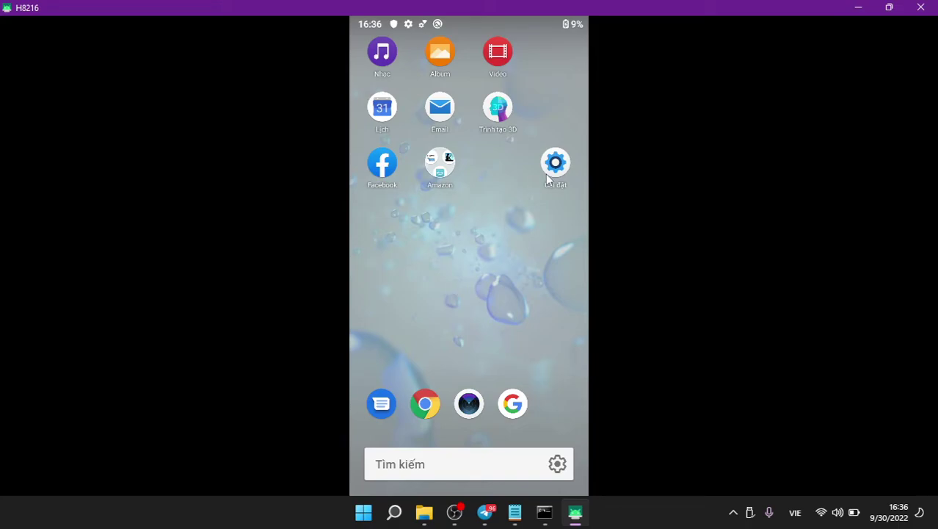
pyautogui.click(546, 180)
pyautogui.scroll(-5, 513, 257)
pyautogui.scroll(10, 456, 411)
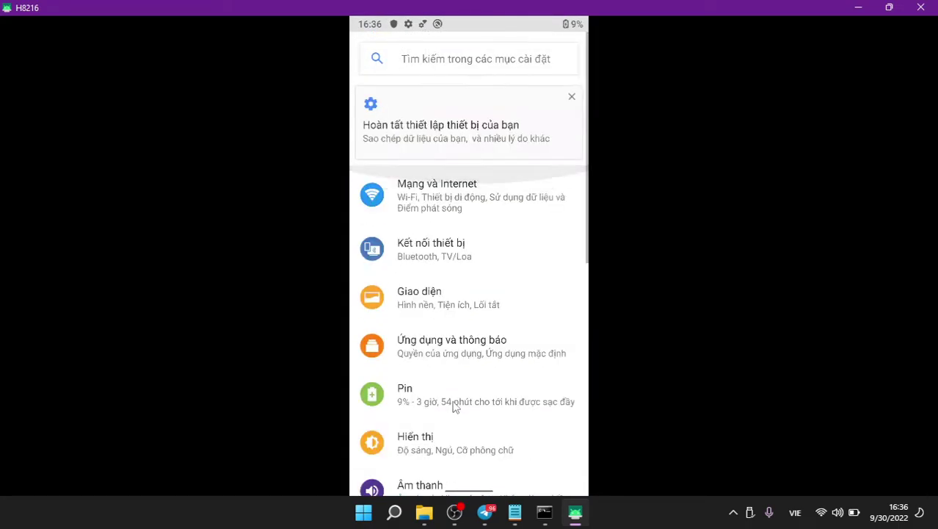
pyautogui.click(433, 445)
pyautogui.moveTo(436, 417); pyautogui.dragTo(481, 120)
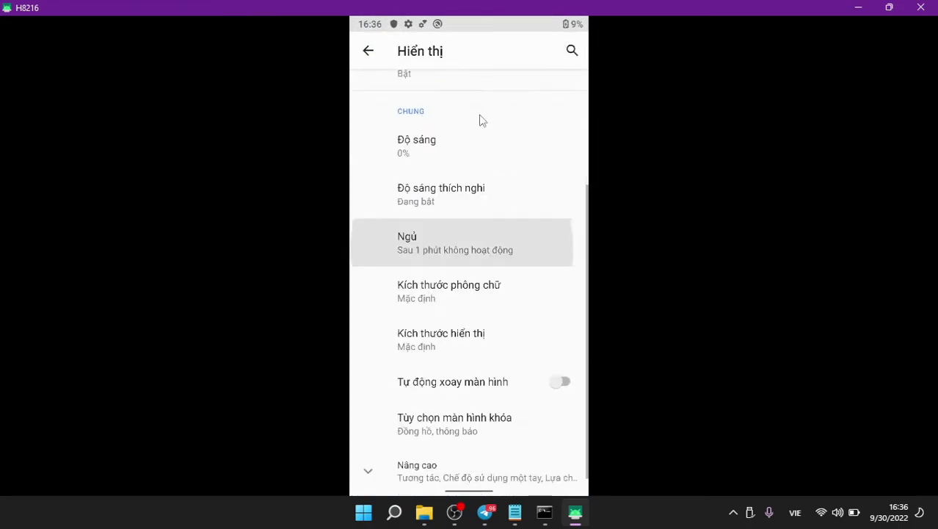
pyautogui.click(426, 473)
pyautogui.moveTo(430, 448); pyautogui.dragTo(499, 6)
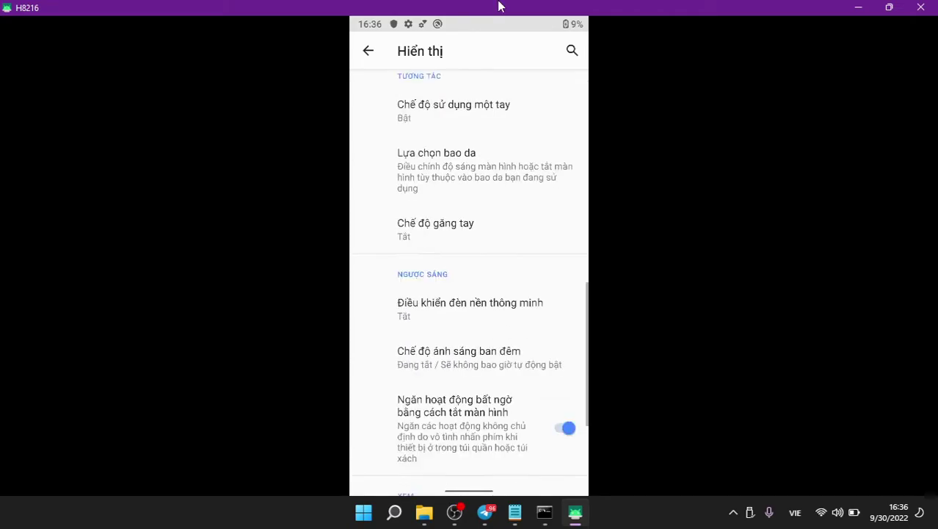
pyautogui.click(435, 359)
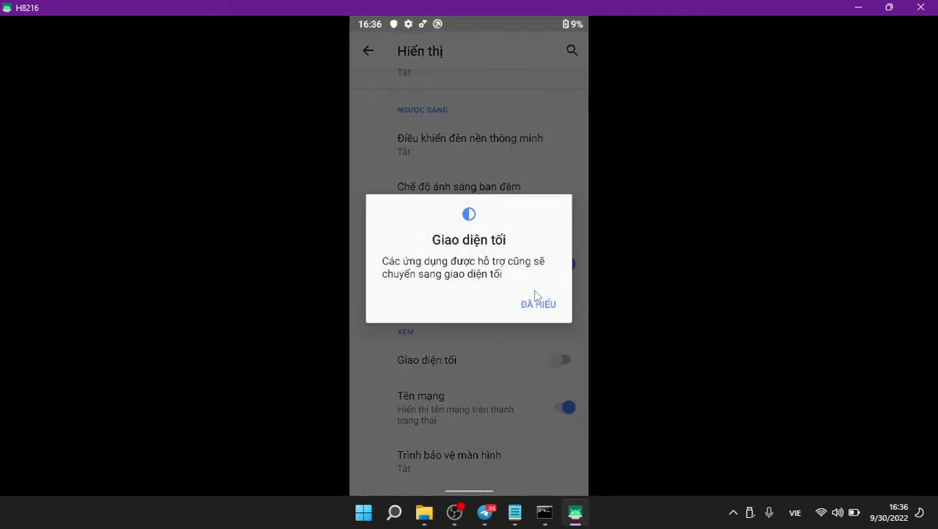
pyautogui.click(533, 299)
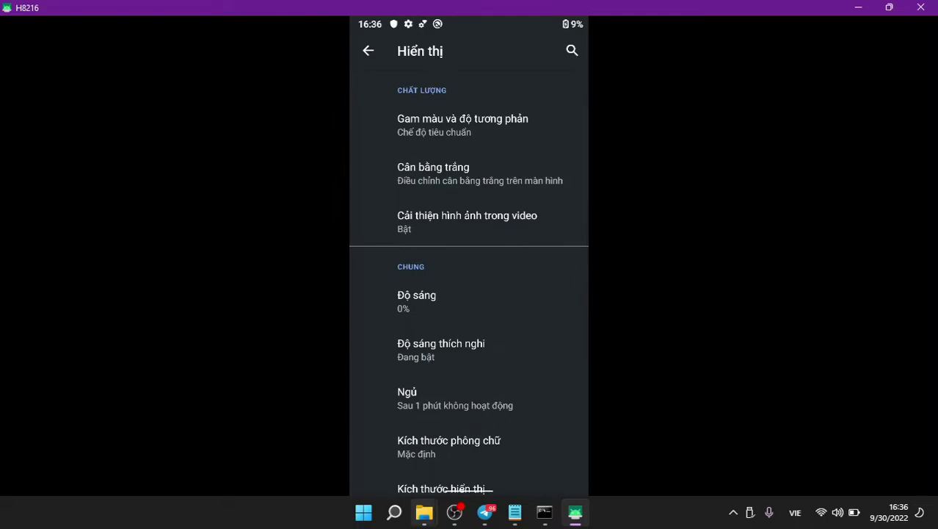
# Return to the home screen, reopen the phone's settings, and show the full list of installed apps under "Ứng dụng và thông báo"
pyautogui.moveTo(459, 490); pyautogui.dragTo(451, 201)
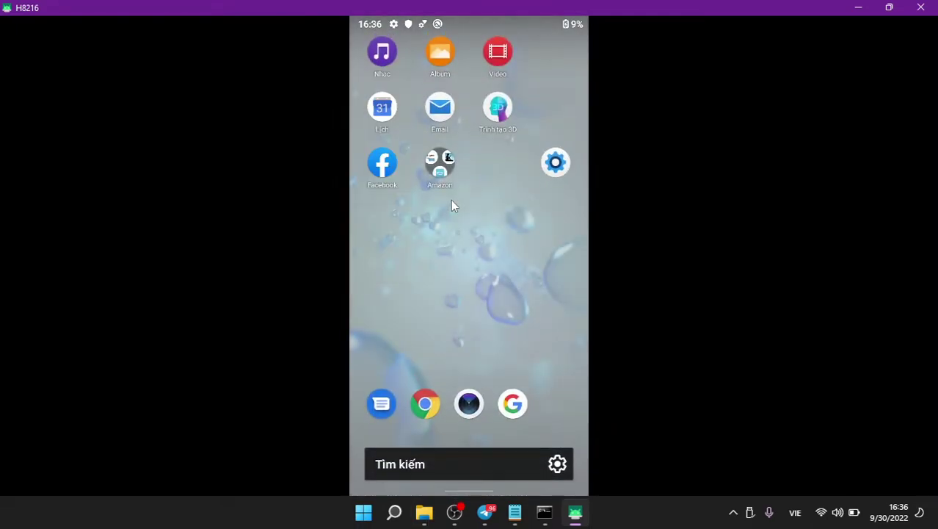
pyautogui.click(556, 169)
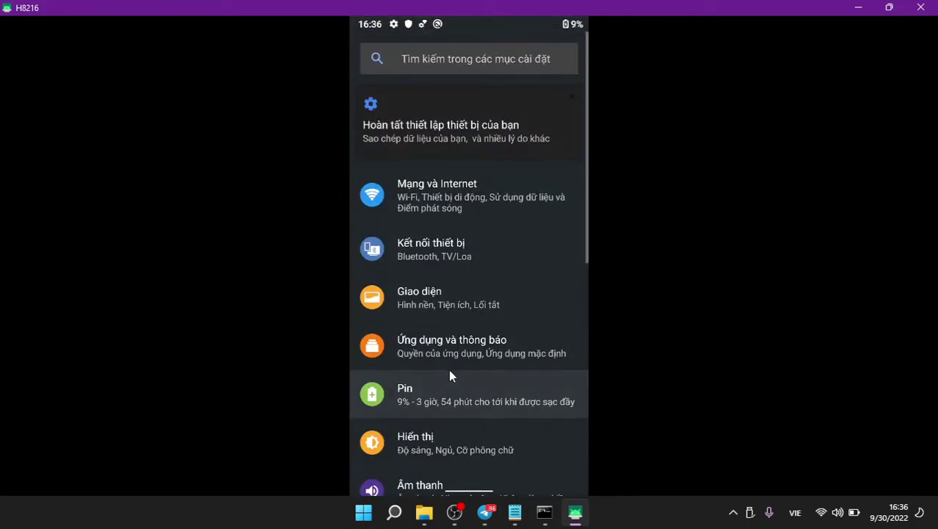
pyautogui.click(450, 376)
pyautogui.rightClick(530, 331)
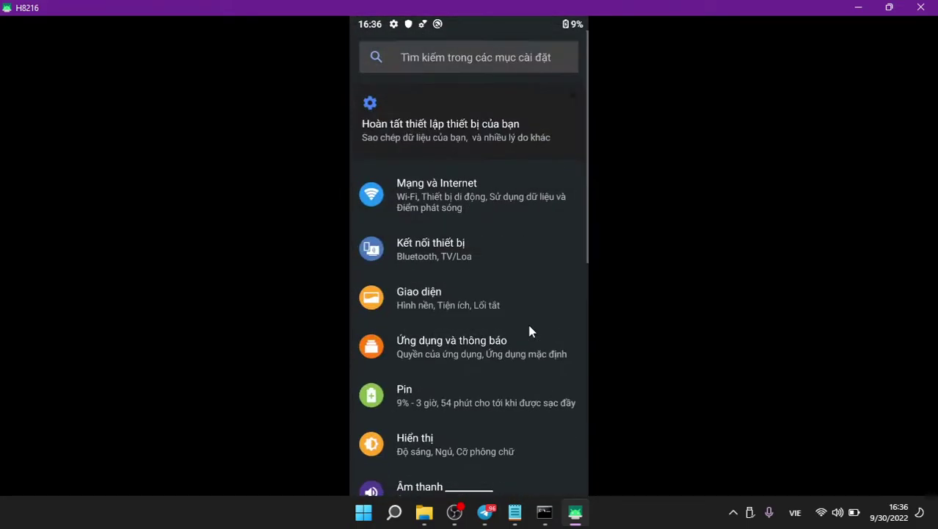
pyautogui.click(492, 349)
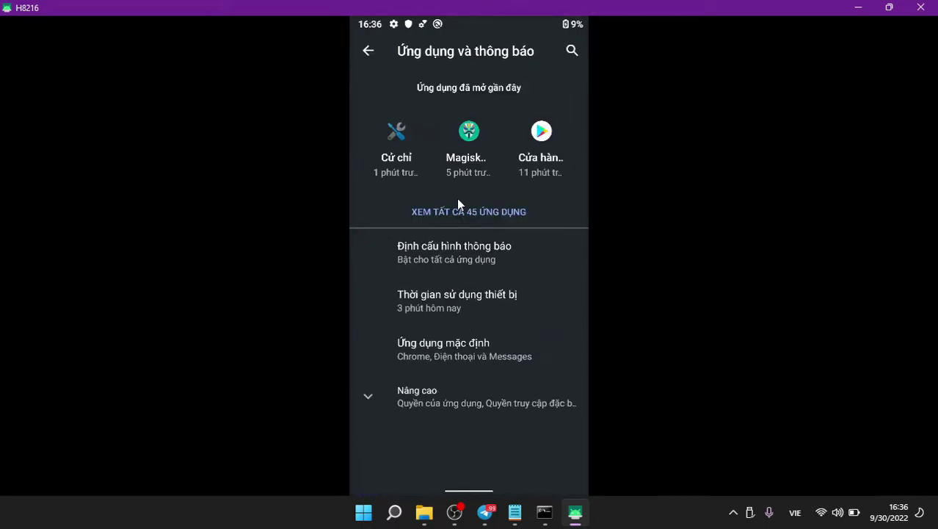
pyautogui.click(461, 211)
# Force stop the new Màn hình Chính Xperia launcher, the second of the two listed, from its app info page
pyautogui.moveTo(448, 341); pyautogui.dragTo(462, 112)
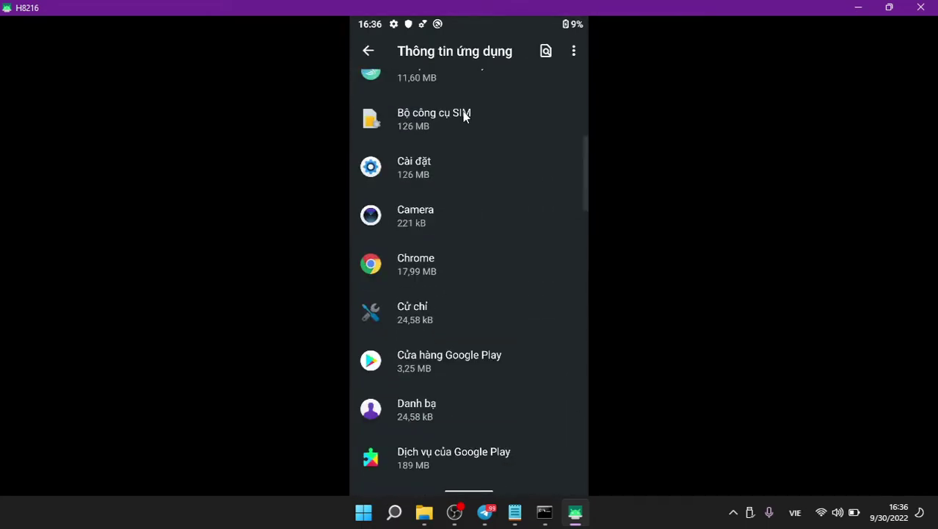
pyautogui.moveTo(457, 270); pyautogui.dragTo(564, 6)
pyautogui.scroll(-1, 489, 243)
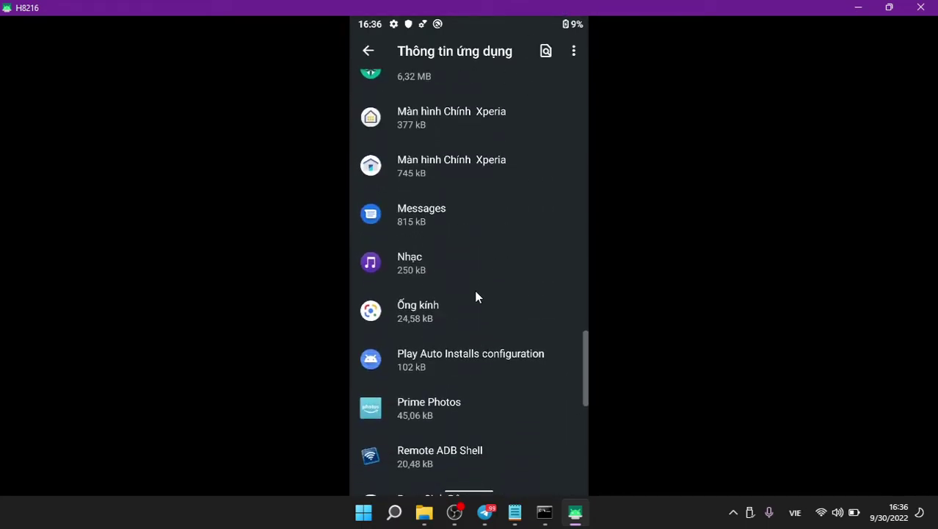
pyautogui.scroll(2, 475, 298)
pyautogui.click(495, 220)
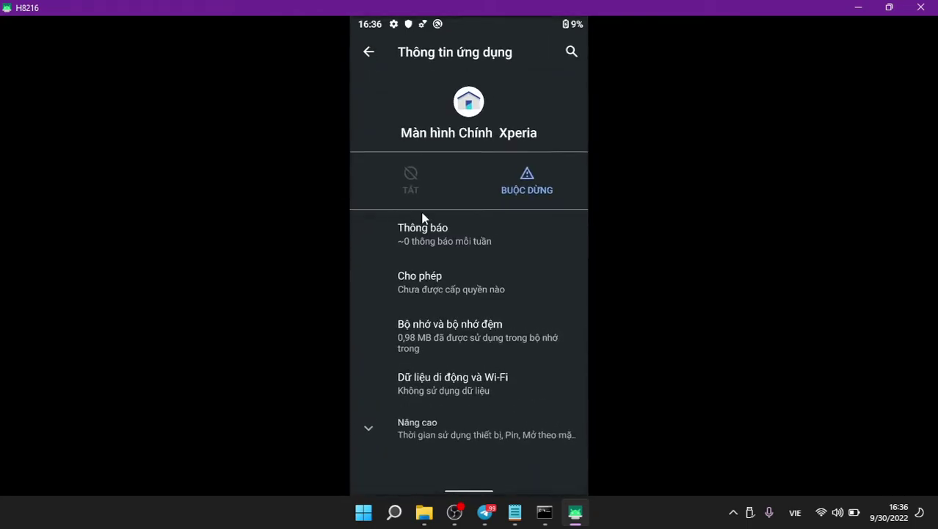
pyautogui.click(527, 183)
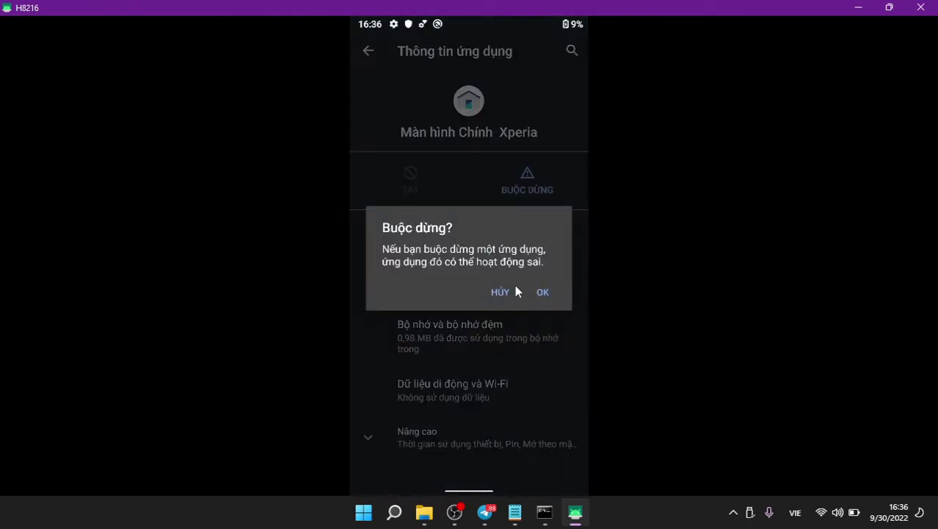
pyautogui.click(543, 291)
# Check the launcher's home screen, app drawer and recent apps overview with gestures, and reopen the Settings app from the recent apps
pyautogui.moveTo(451, 484); pyautogui.dragTo(432, 29)
pyautogui.moveTo(518, 205); pyautogui.dragTo(654, 158)
pyautogui.moveTo(494, 226); pyautogui.dragTo(552, 2)
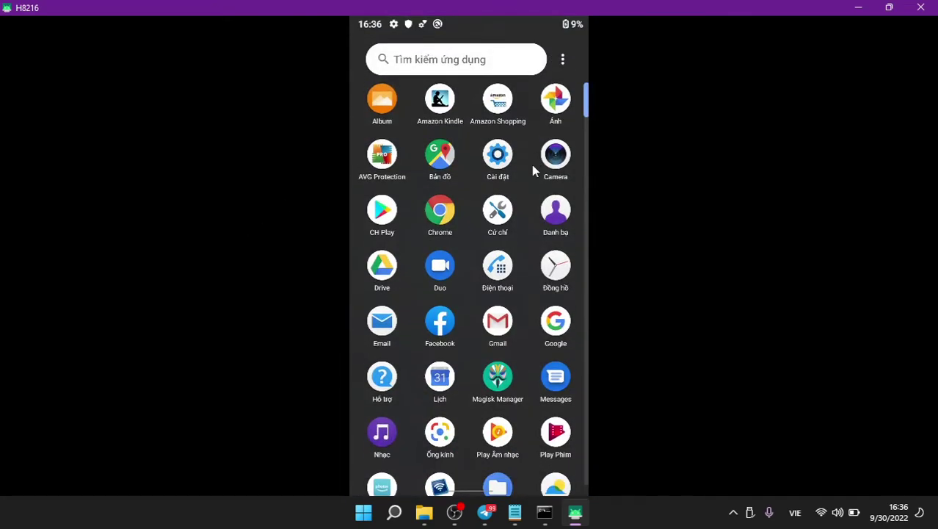
pyautogui.rightClick(434, 408)
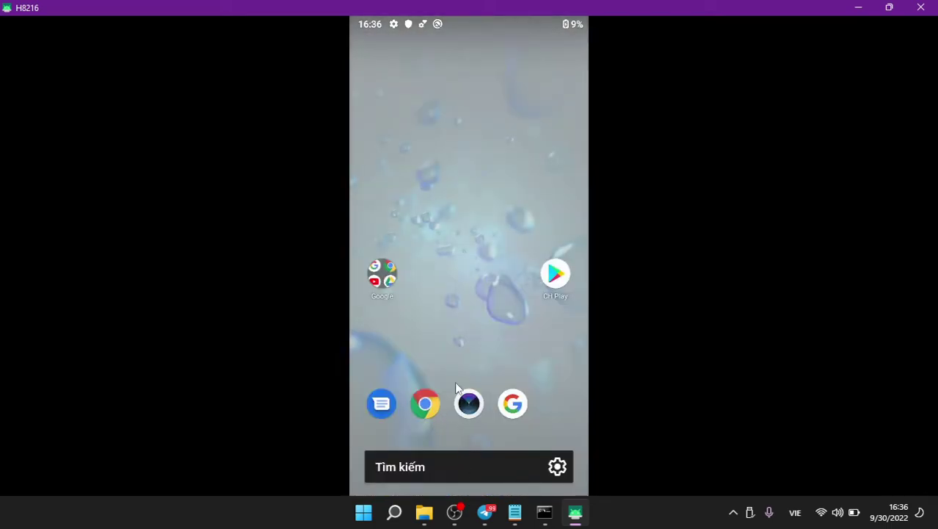
pyautogui.moveTo(463, 477); pyautogui.dragTo(453, 370)
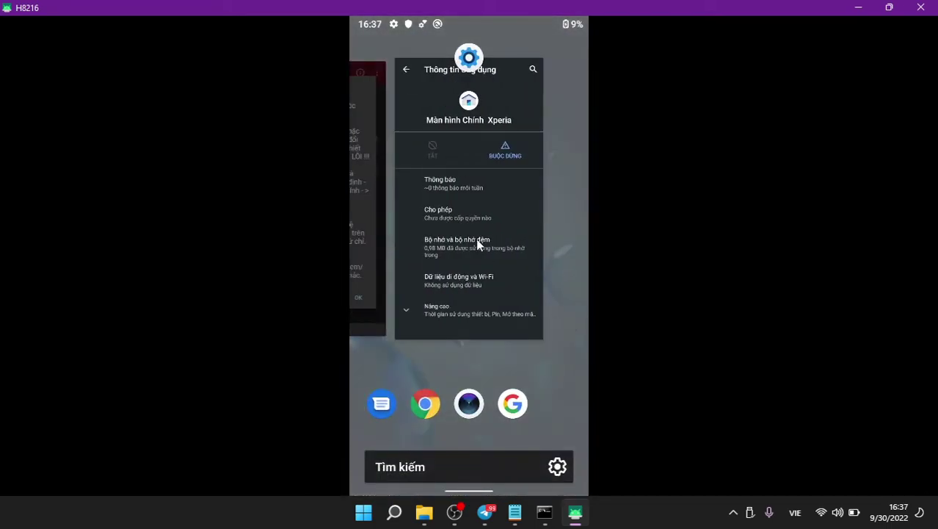
pyautogui.click(476, 241)
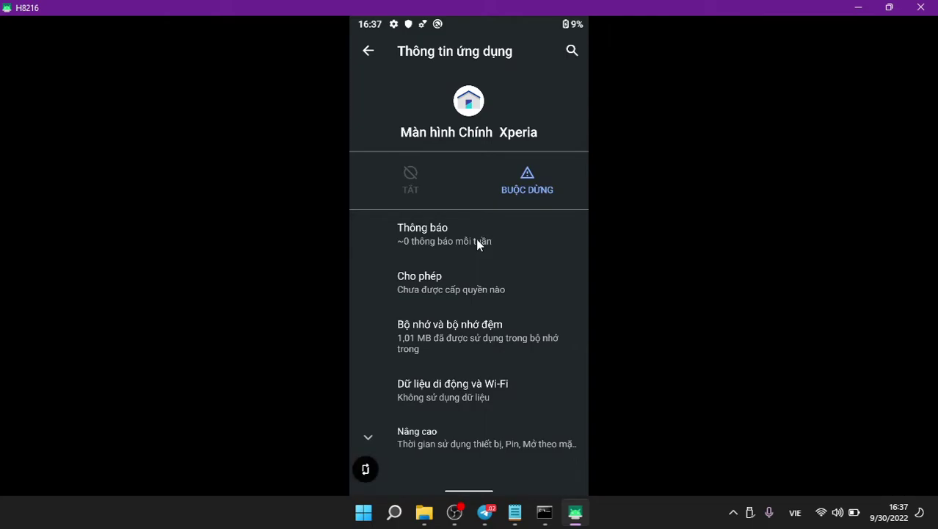
# Check gesture navigation from landscape apps by returning home from the app info page and from Chrome, and show the app drawer
pyautogui.hotkey('alt', 'n')
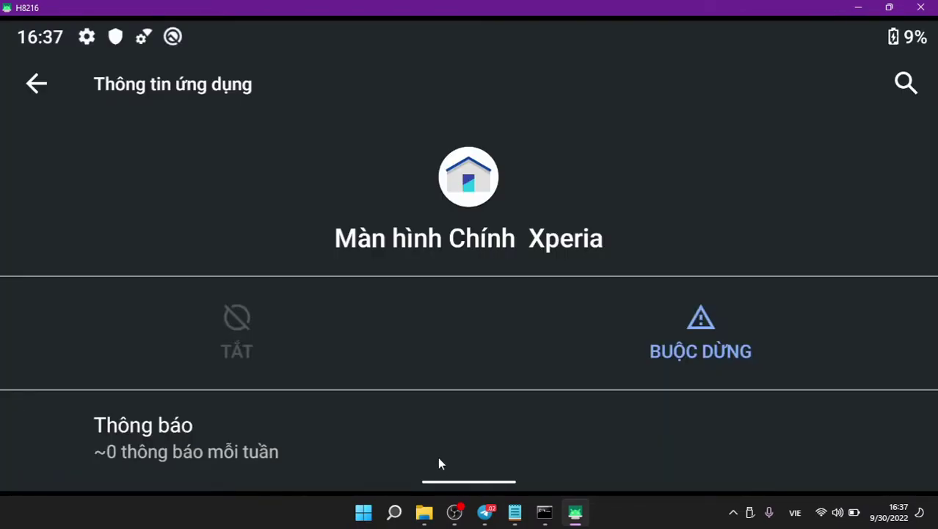
pyautogui.moveTo(448, 487); pyautogui.dragTo(474, 69)
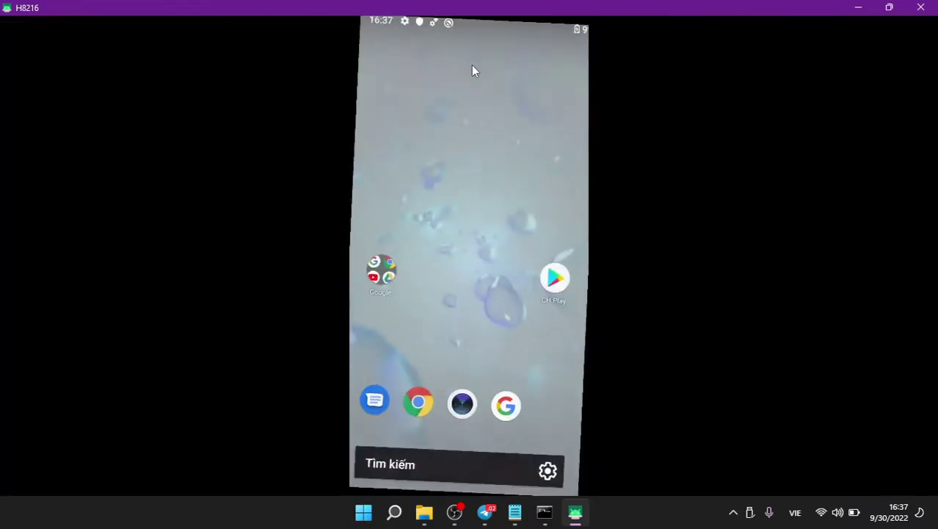
pyautogui.click(431, 404)
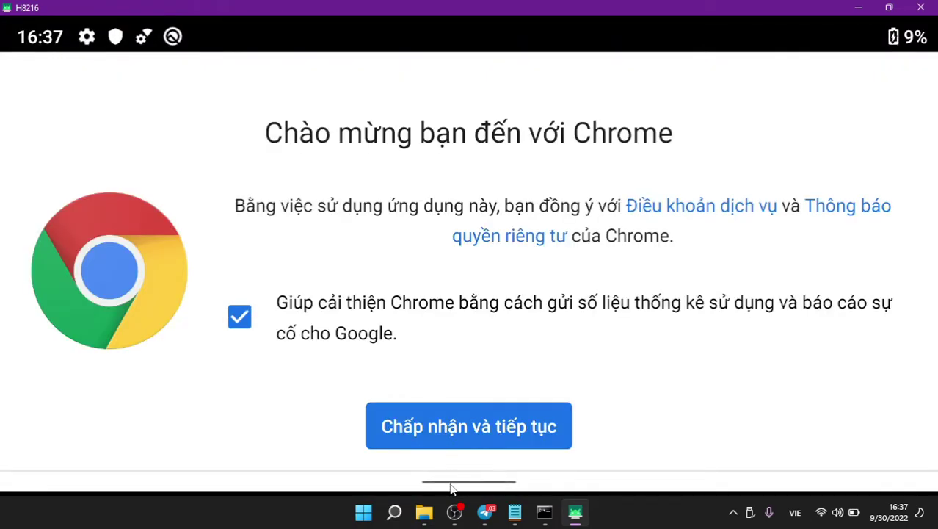
pyautogui.moveTo(453, 490); pyautogui.dragTo(387, 268)
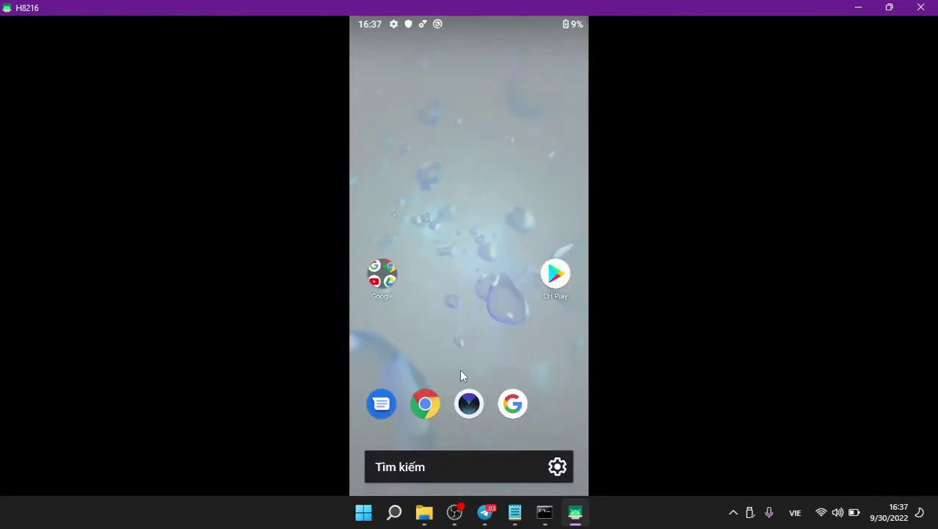
pyautogui.moveTo(480, 235); pyautogui.dragTo(512, 188)
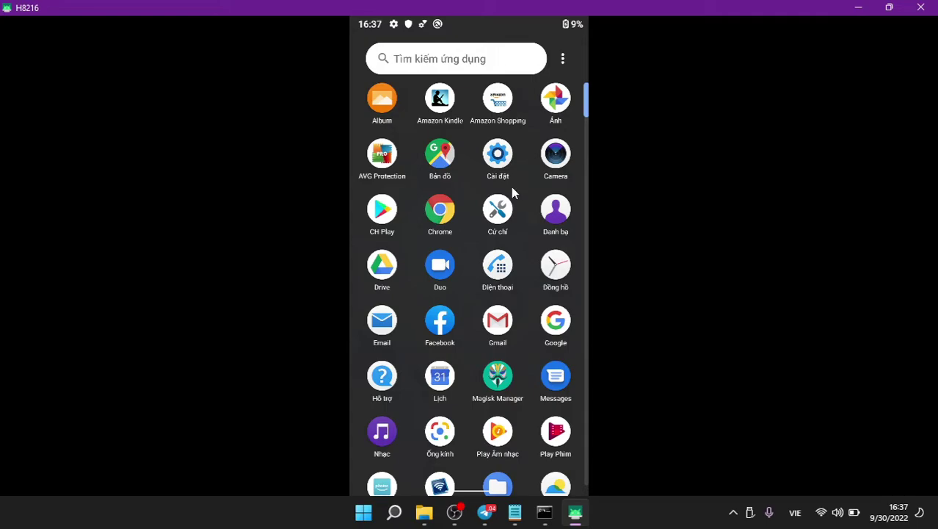
# Restore and re-maximize the H8216 mirror window, and view the notifications in the phone's notification shade
pyautogui.doubleClick(482, 14)
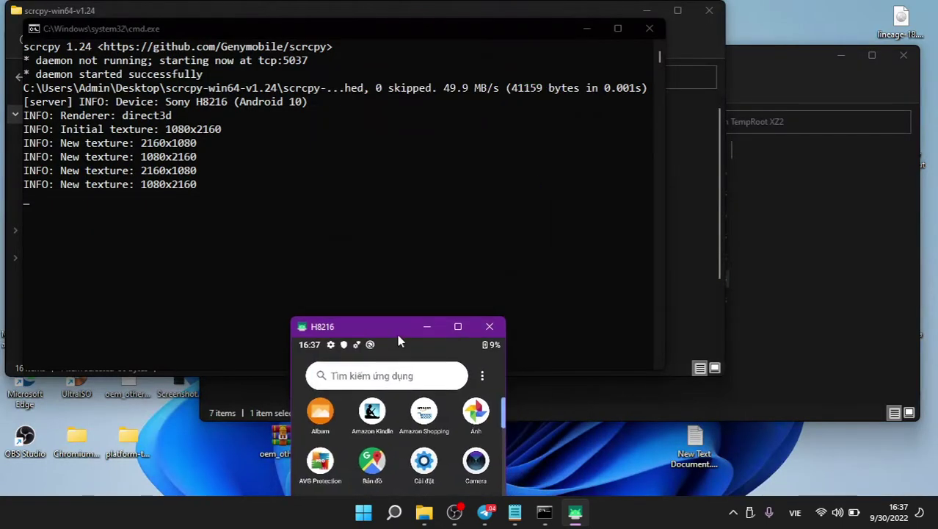
pyautogui.doubleClick(396, 326)
pyautogui.moveTo(520, 32); pyautogui.dragTo(449, 230)
pyautogui.moveTo(386, 363); pyautogui.dragTo(383, 33)
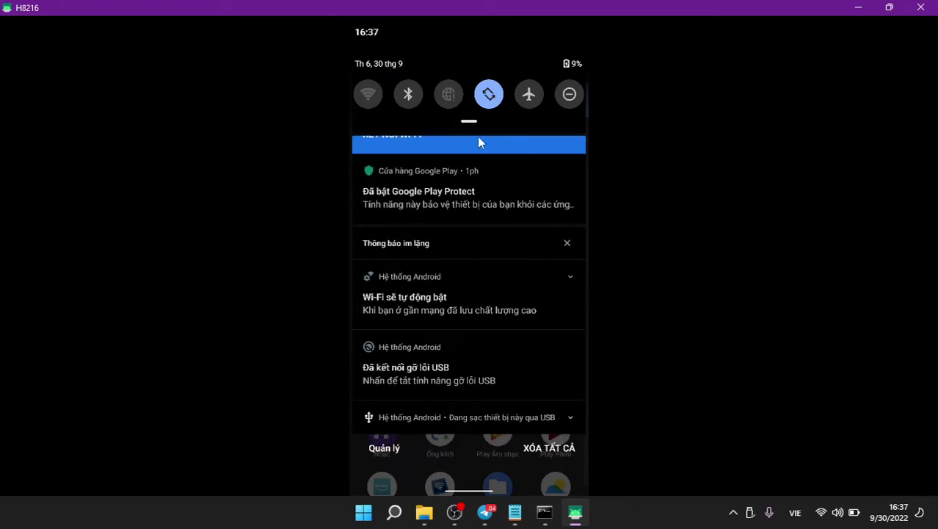
# Switch to the TempRoot XZ2 folder in File Explorer and run Temproot_XZ2_LangVietnamese.exe
pyautogui.click(543, 512)
pyautogui.click(544, 511)
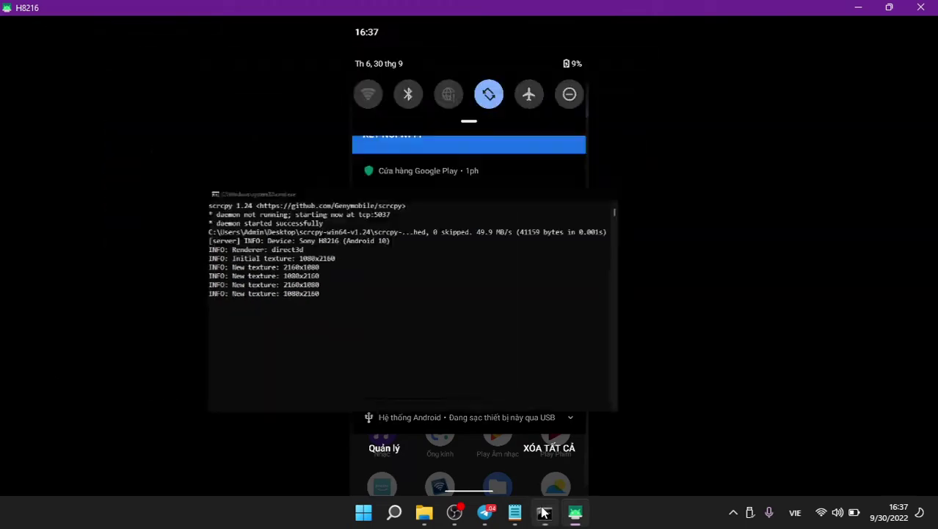
pyautogui.moveTo(426, 511)
pyautogui.click(587, 441)
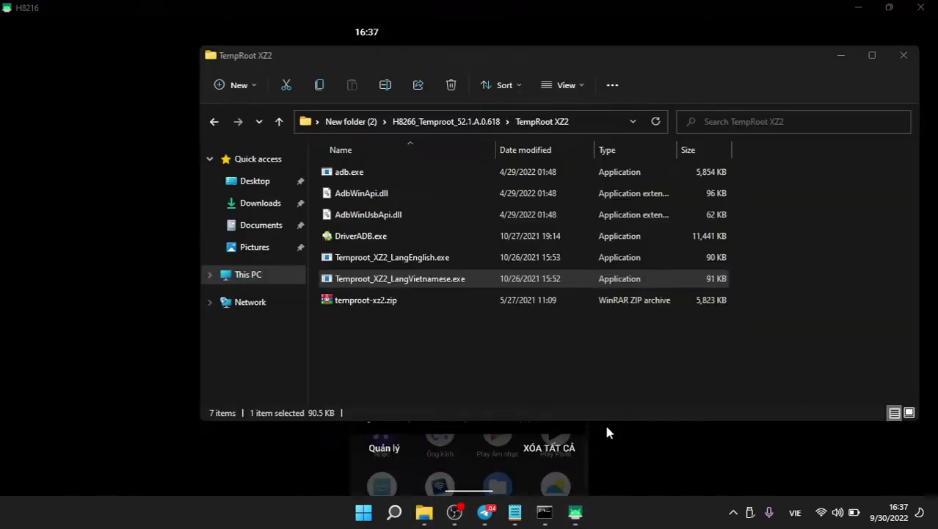
pyautogui.doubleClick(424, 283)
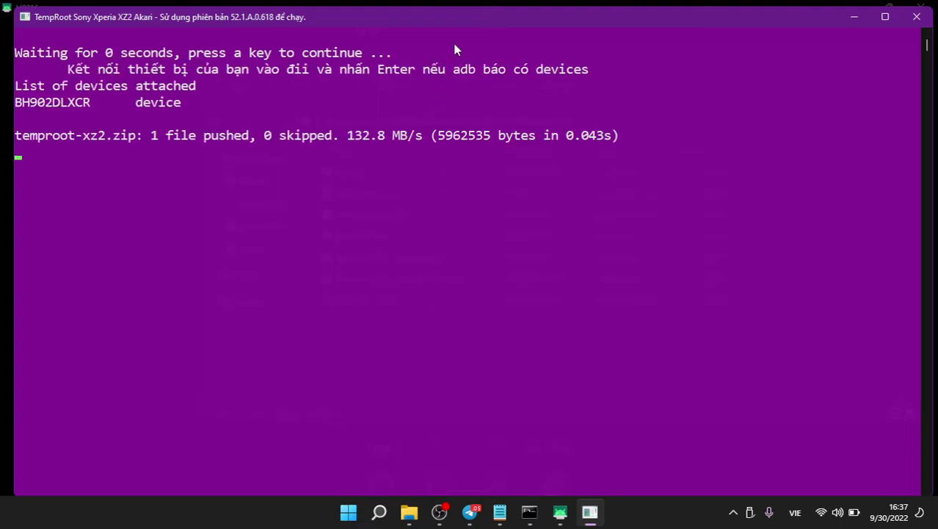
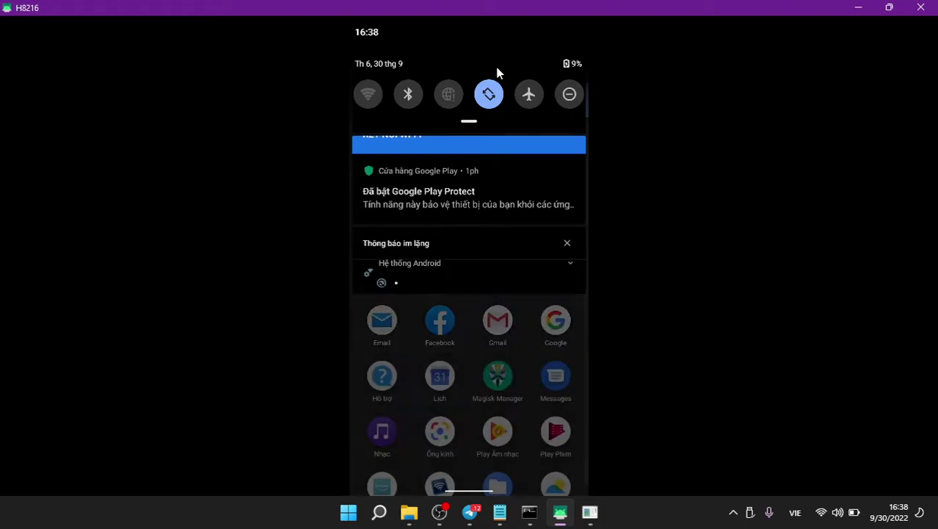
# Check the build number and Android version details under "Giới thiệu về điện thoại" in the phone's settings, and return to the app drawer
pyautogui.click(532, 168)
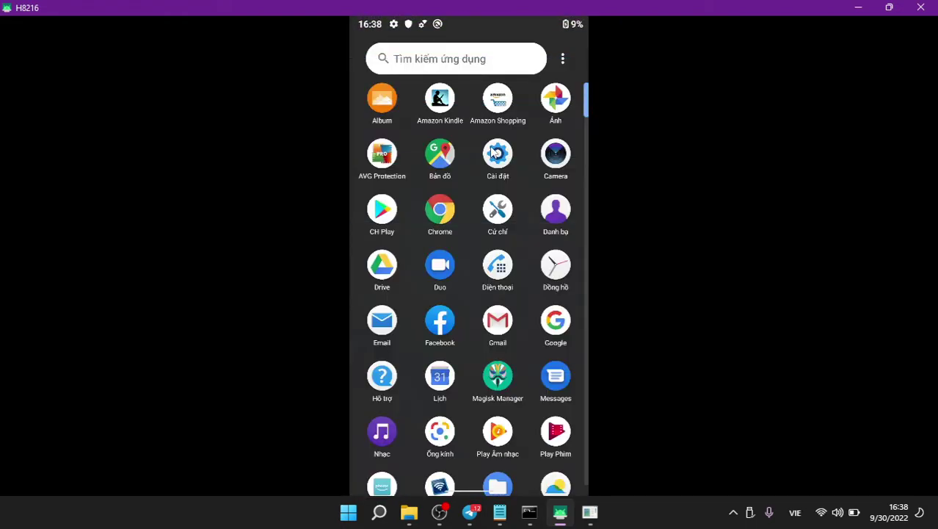
pyautogui.click(496, 152)
pyautogui.moveTo(454, 402); pyautogui.dragTo(456, 10)
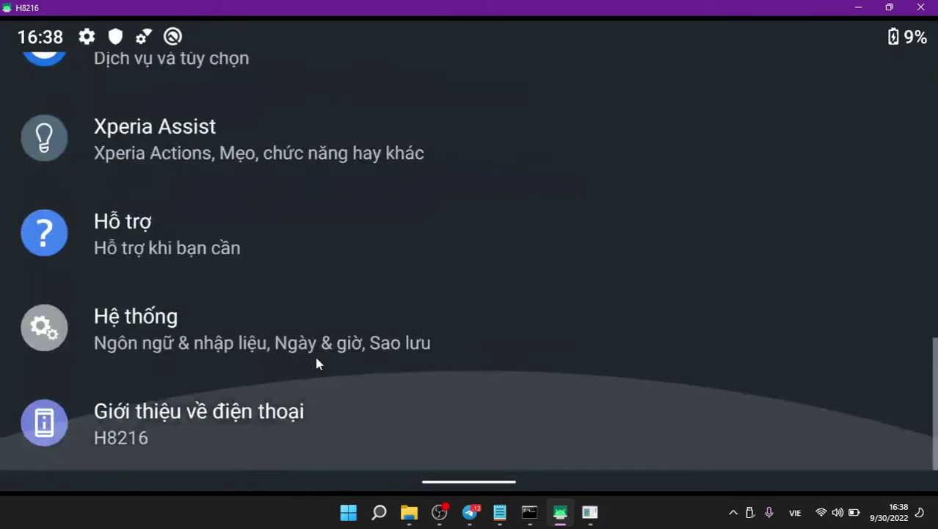
pyautogui.click(316, 356)
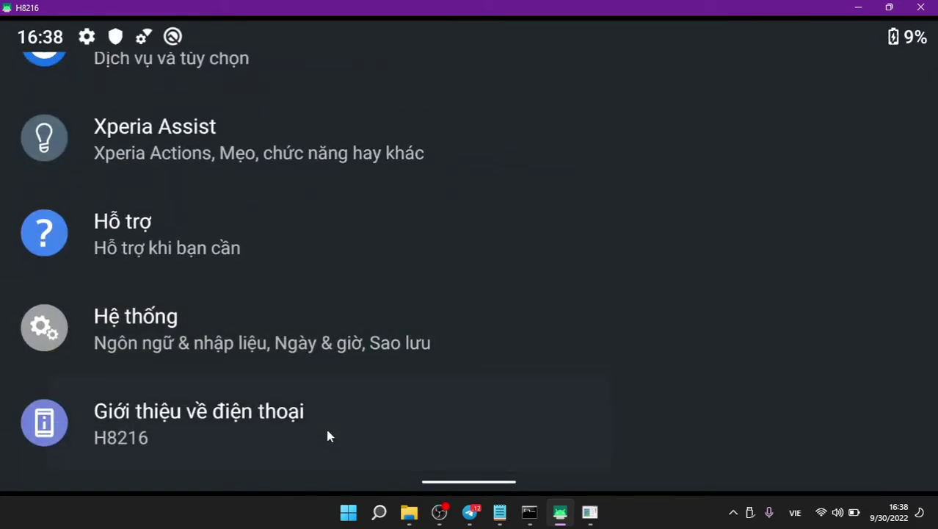
pyautogui.click(329, 431)
pyautogui.moveTo(339, 430); pyautogui.dragTo(355, 80)
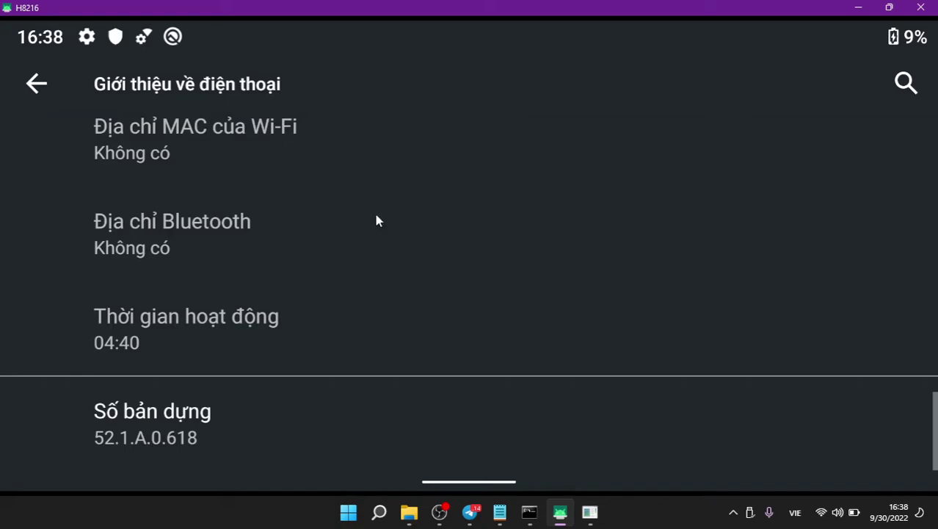
pyautogui.scroll(5, 406, 191)
pyautogui.click(312, 320)
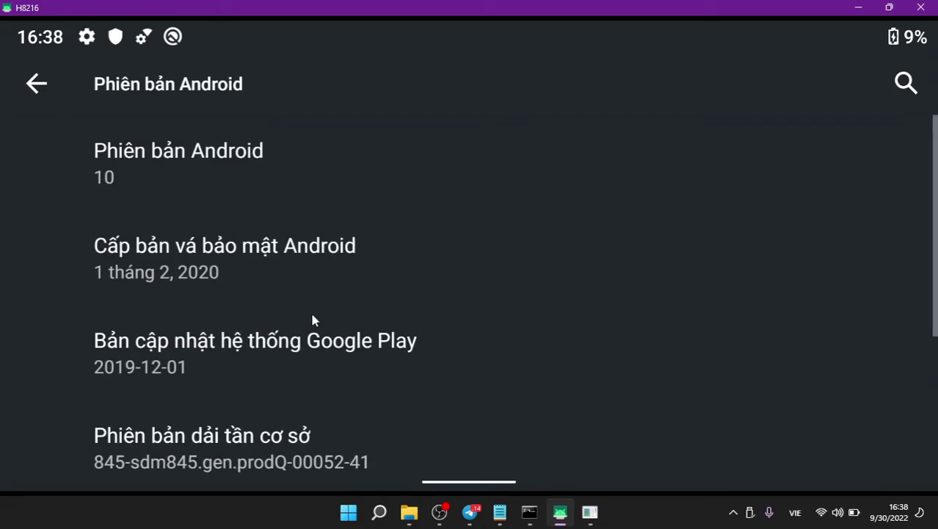
pyautogui.rightClick(312, 320)
pyautogui.rightClick(312, 320)
pyautogui.rightClick(312, 320)
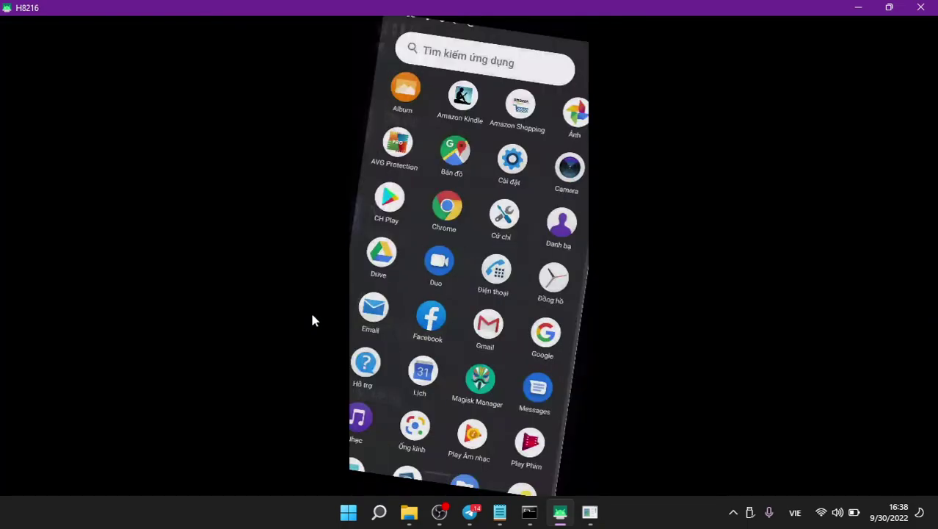
# Open the Service Menu by entering *#*#7378423#*#* on the phone app's dial pad
pyautogui.click(494, 276)
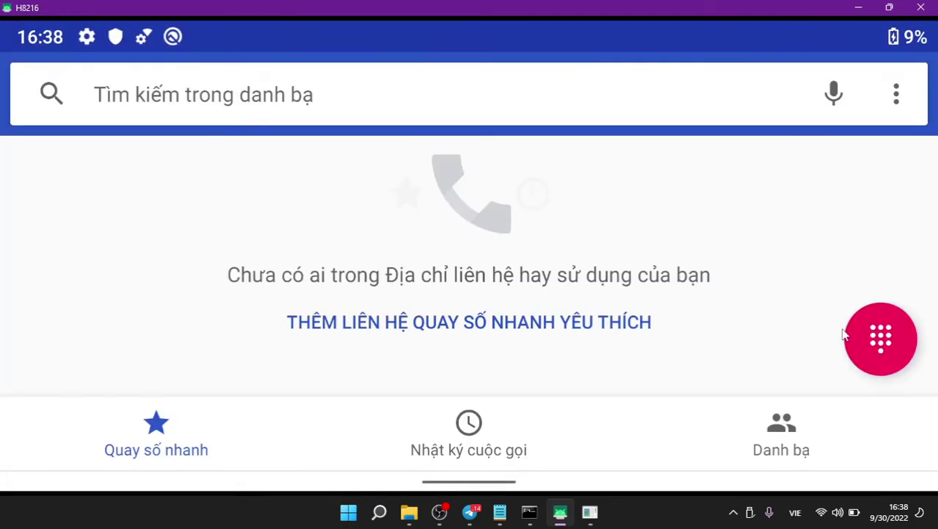
pyautogui.click(871, 336)
pyautogui.click(473, 377)
pyautogui.click(802, 376)
pyautogui.click(512, 379)
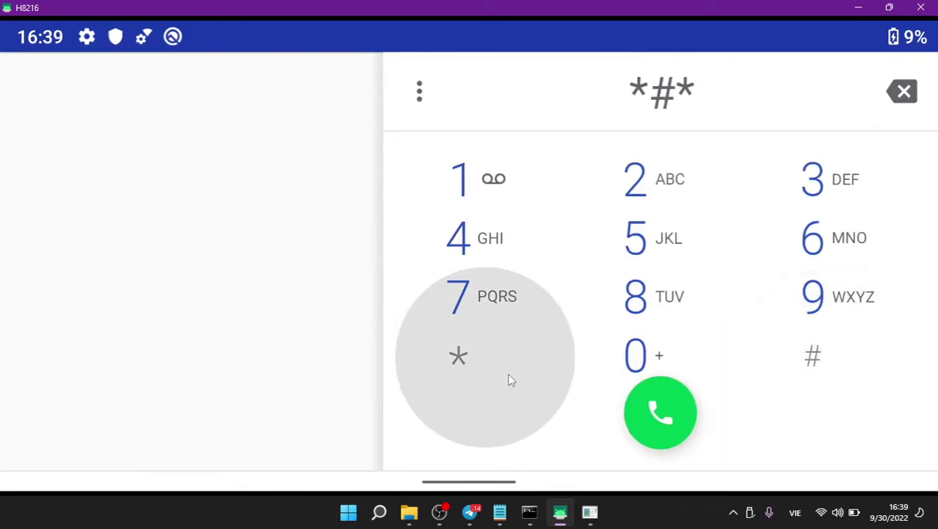
pyautogui.click(802, 374)
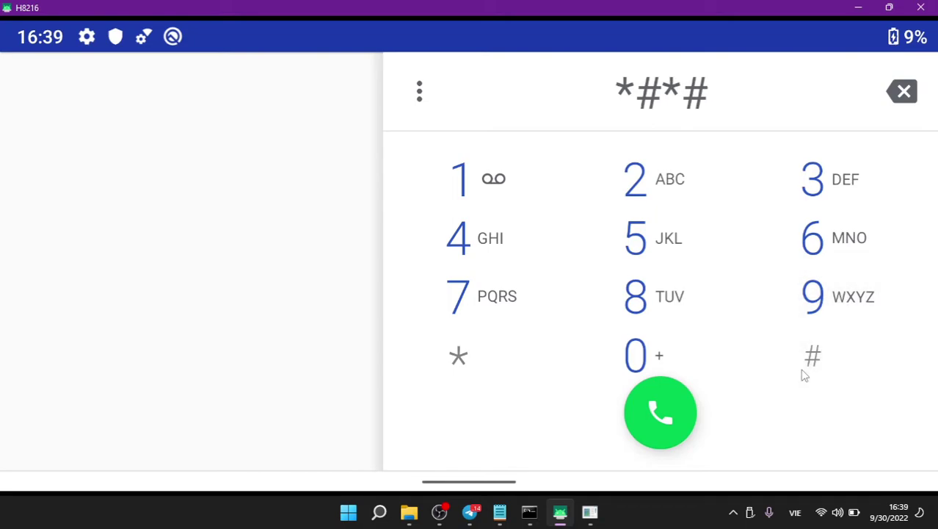
pyautogui.write('7378423')
pyautogui.click(802, 375)
pyautogui.write('#*')
pyautogui.press('BackSpace')
pyautogui.press('BackSpace')
pyautogui.write('*#*')
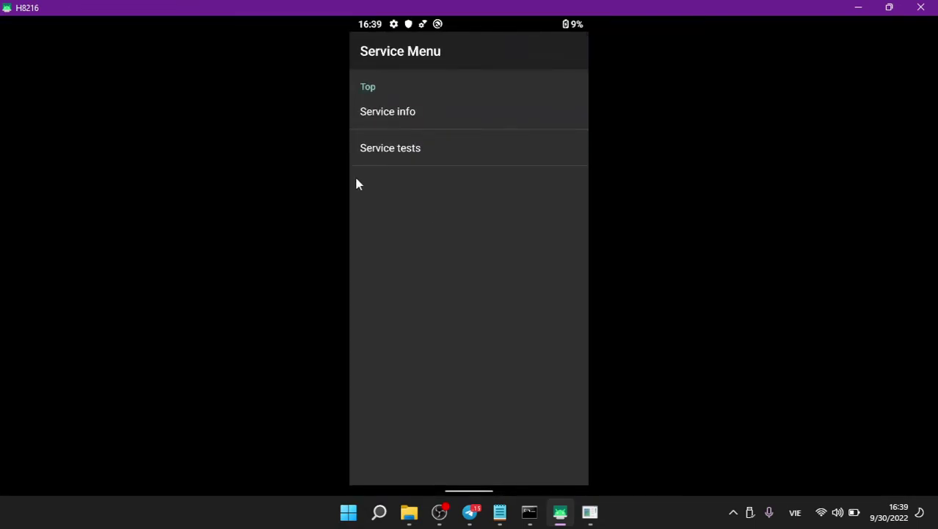
# Check the rooting status on the Configuration page of Service info, and leave the Service Menu
pyautogui.click(485, 127)
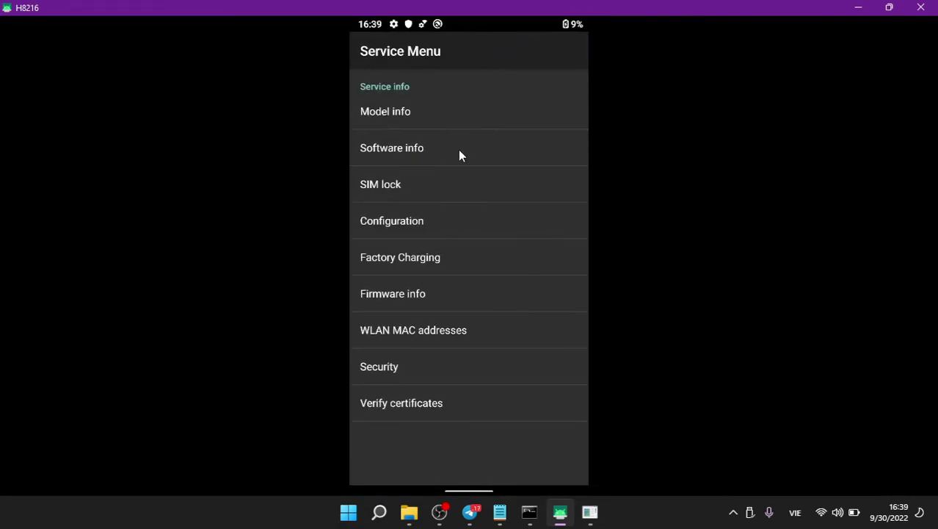
pyautogui.click(403, 220)
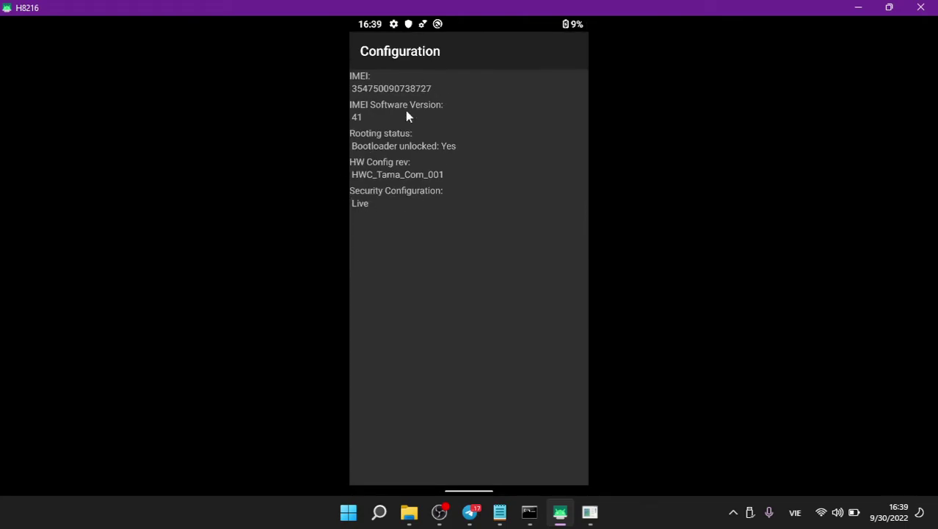
pyautogui.rightClick(406, 111)
pyautogui.rightClick(407, 112)
pyautogui.rightClick(406, 112)
pyautogui.rightClick(407, 112)
pyautogui.rightClick(406, 112)
pyautogui.rightClick(405, 110)
# Dismiss the phone dialer from the recent apps overview and reopen the Settings app
pyautogui.moveTo(430, 314); pyautogui.dragTo(433, 184)
pyautogui.moveTo(454, 288); pyautogui.dragTo(530, 334)
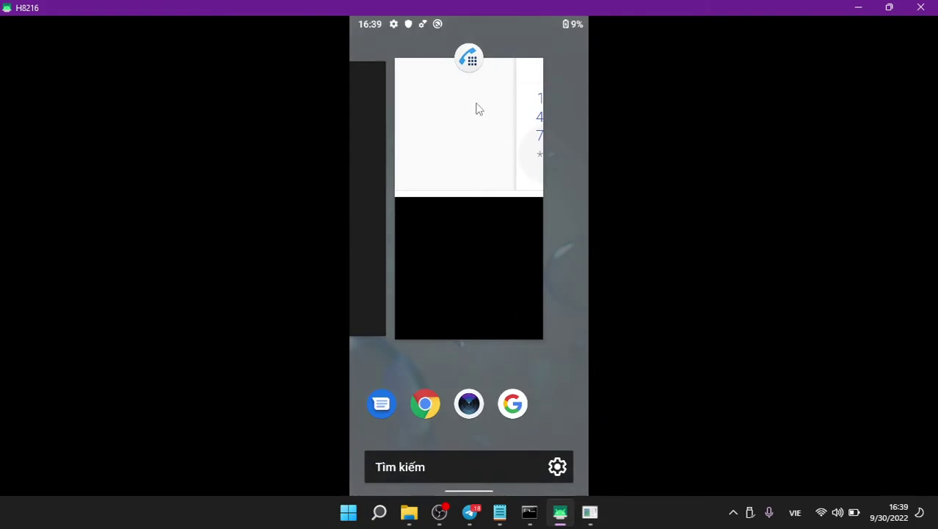
pyautogui.moveTo(476, 109); pyautogui.dragTo(484, 15)
pyautogui.moveTo(459, 233); pyautogui.dragTo(505, 2)
pyautogui.click(496, 171)
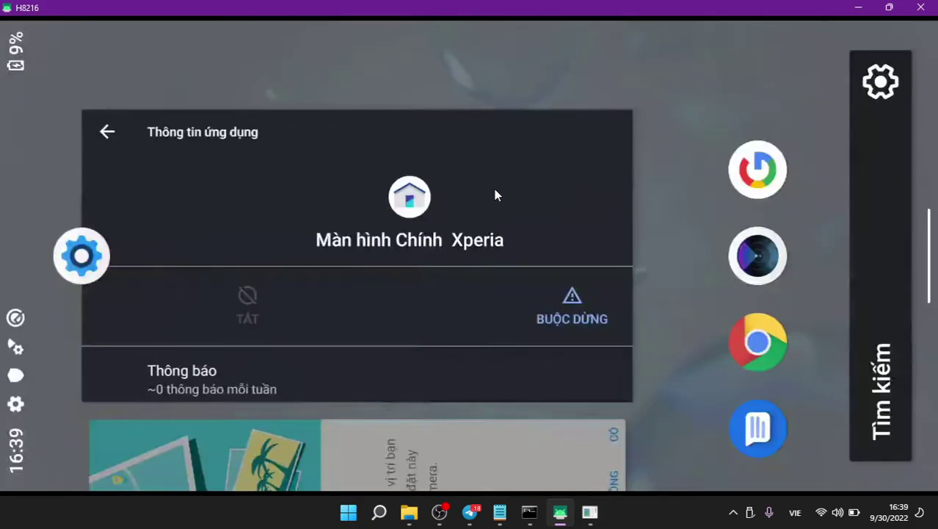
pyautogui.click(494, 194)
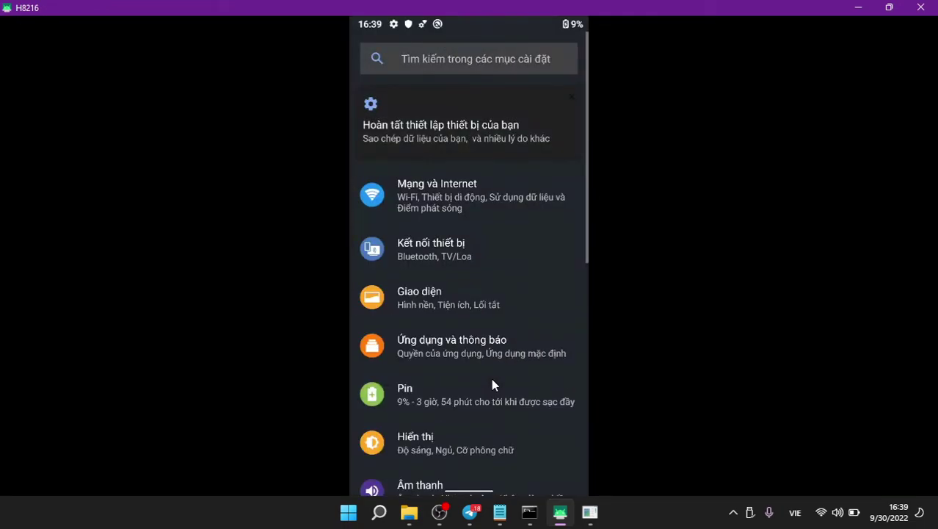
# View the app info page of the second Màn hình Chính Xperia in the full app list under "Ứng dụng và thông báo"
pyautogui.click(491, 378)
pyautogui.scroll(-10, 493, 384)
pyautogui.scroll(-8, 491, 378)
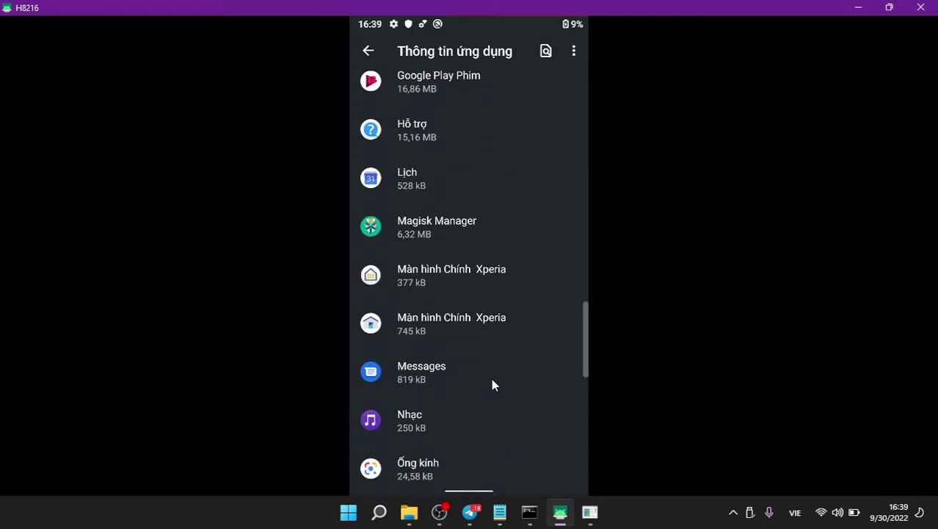
pyautogui.click(491, 378)
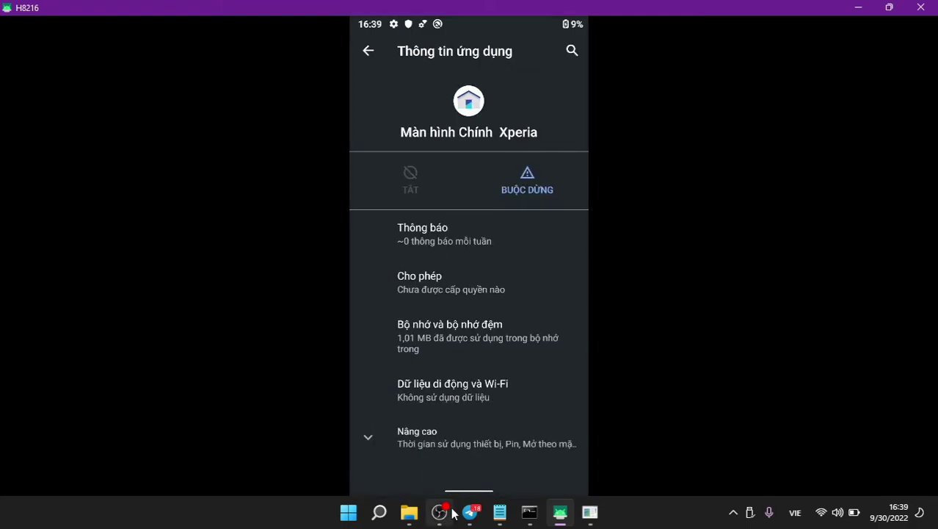
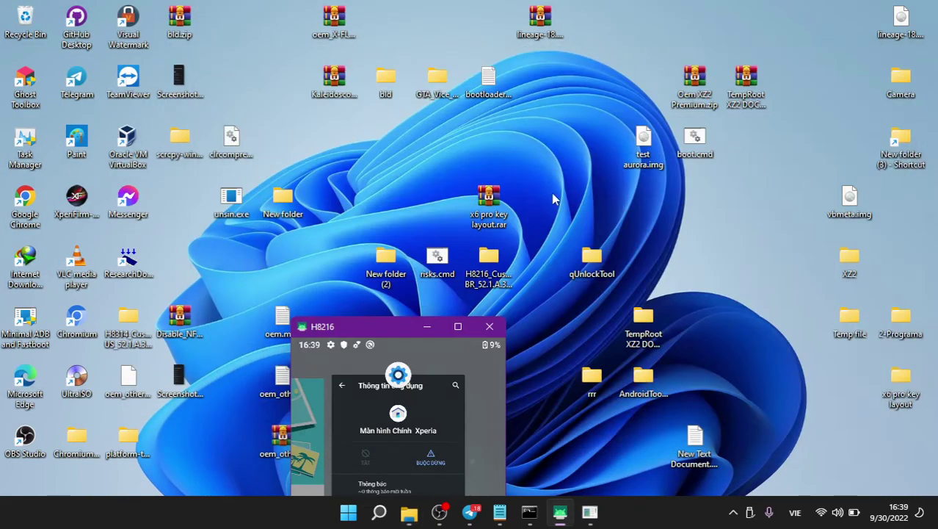
# Move the restored phone mirror window to the desktop's upper corner, and show the "Di chuyển trên hệ thống" page in the phone's settings
pyautogui.moveTo(380, 327); pyautogui.dragTo(164, 21)
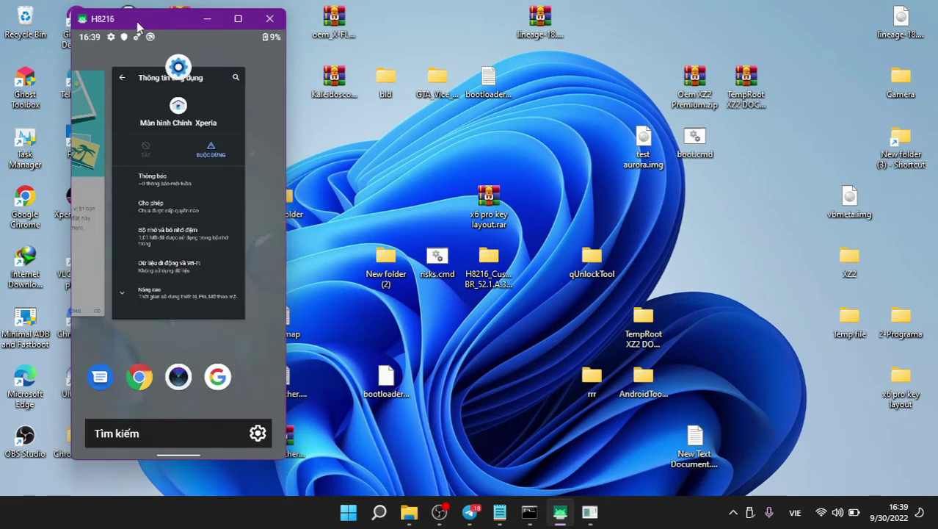
pyautogui.click(165, 91)
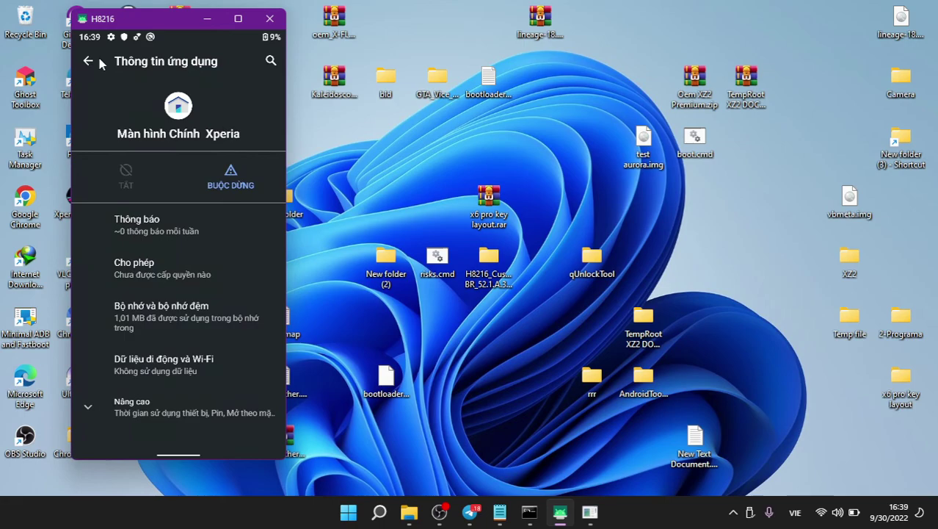
pyautogui.click(99, 64)
pyautogui.click(99, 64)
pyautogui.click(99, 61)
pyautogui.scroll(-10, 99, 58)
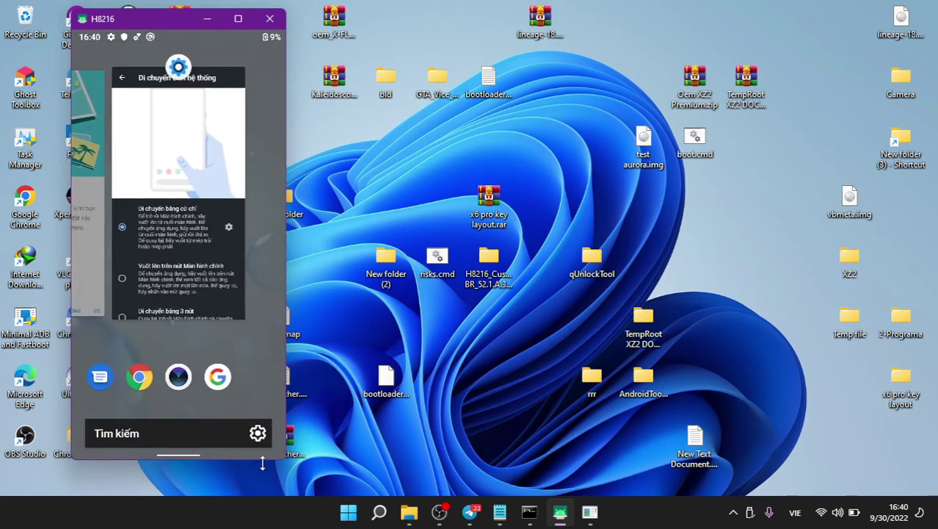
# Enlarge the H8216 mirror window to the full height above the taskbar and shift it slightly on the desktop
pyautogui.moveTo(268, 461); pyautogui.dragTo(261, 497)
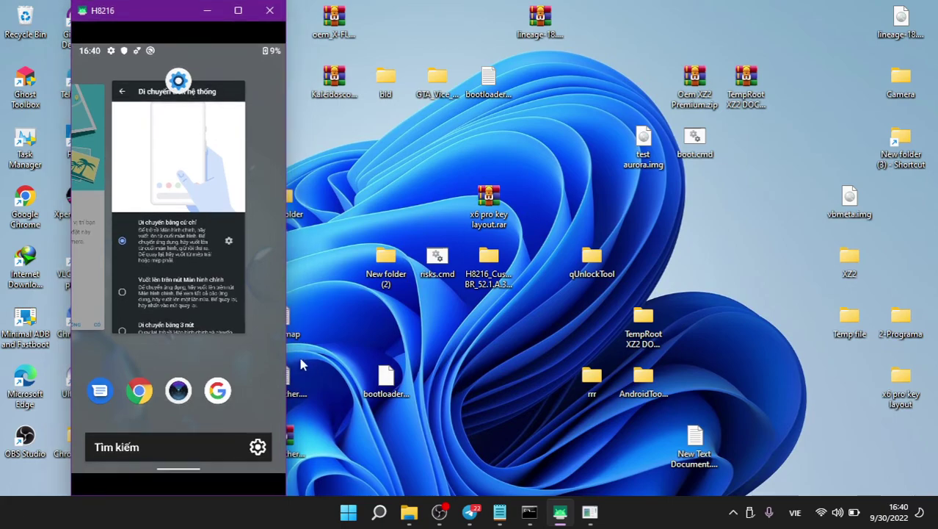
pyautogui.moveTo(290, 347); pyautogui.dragTo(315, 284)
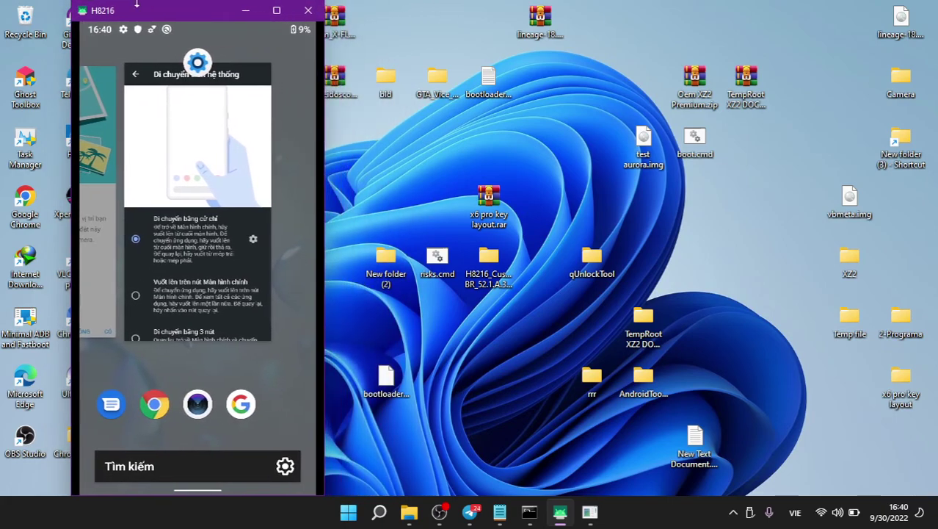
pyautogui.moveTo(187, 25); pyautogui.dragTo(167, 25)
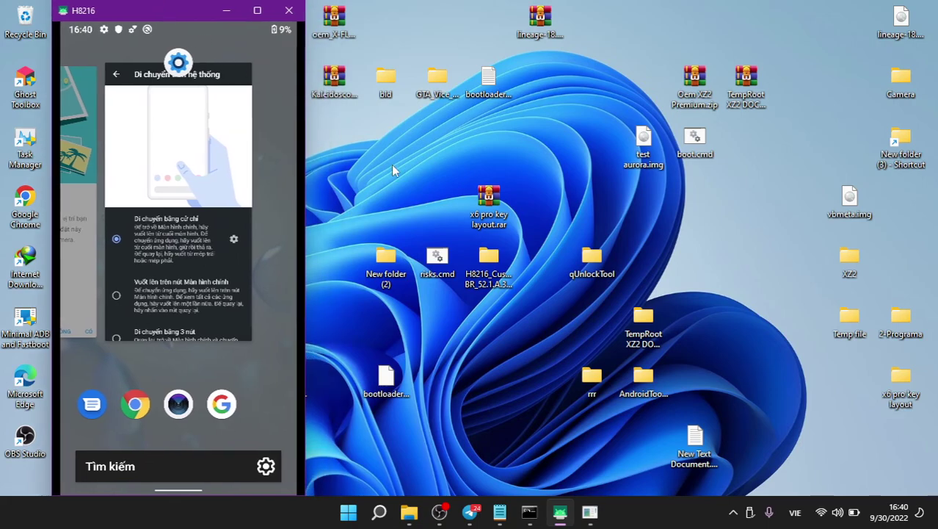
# Take a rectangular screen snip of the entire desktop with the phone's recent apps overview in the H8216 mirror window
pyautogui.rightClick(412, 159)
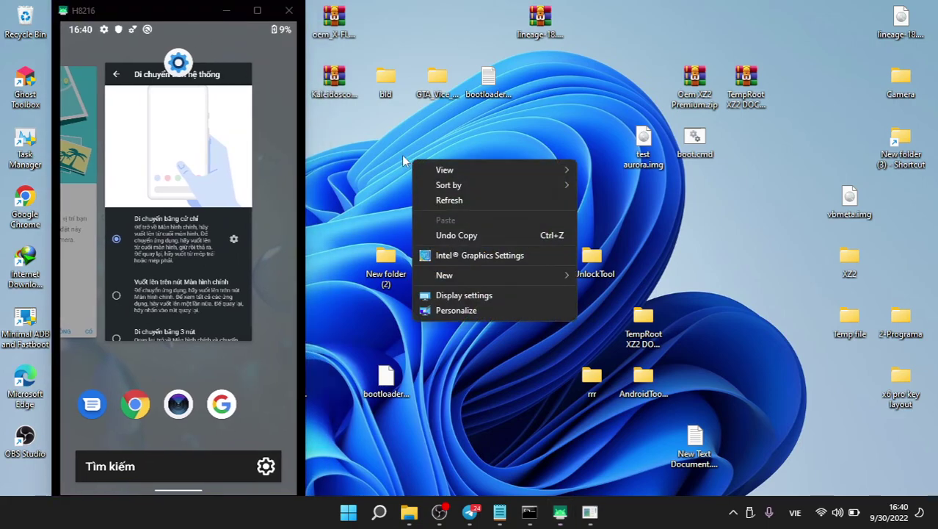
pyautogui.click(403, 160)
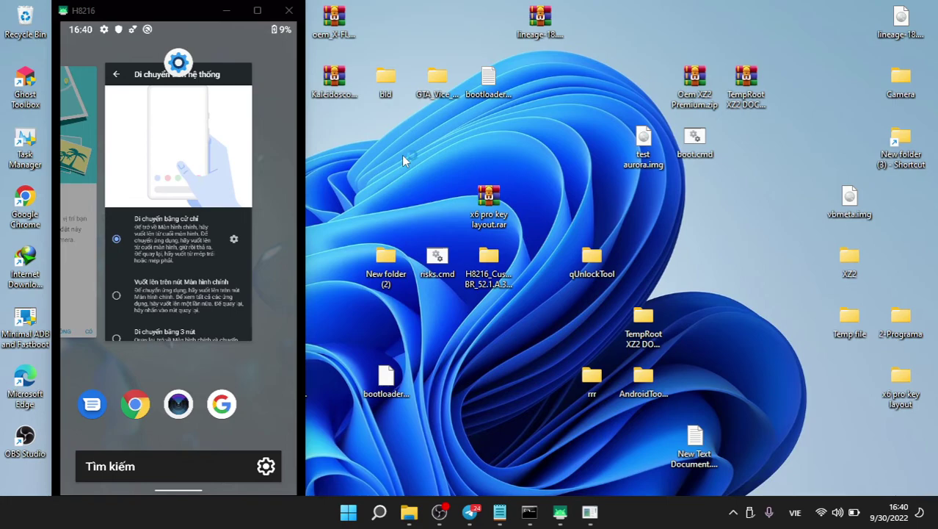
pyautogui.press('super+shift+s')
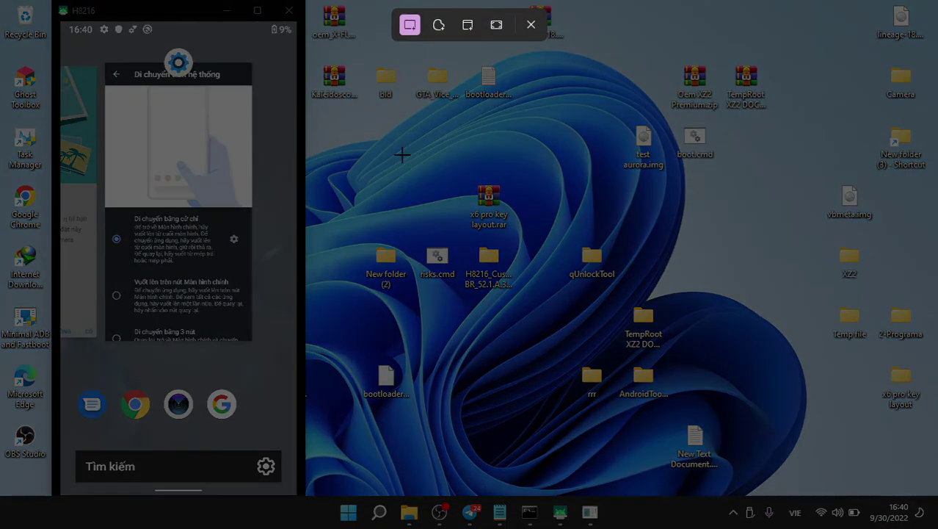
pyautogui.moveTo(1, 1); pyautogui.dragTo(937, 528)
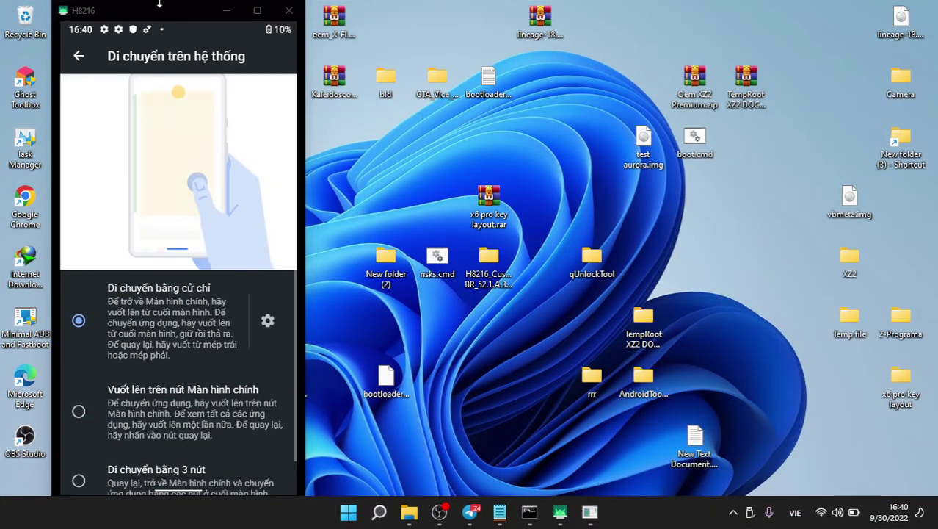
# Move the H8216 mirror window horizontally toward the middle of the desktop, uncovering the desktop icons beside it
pyautogui.click(175, 6)
pyautogui.moveTo(178, 10); pyautogui.dragTo(332, 11)
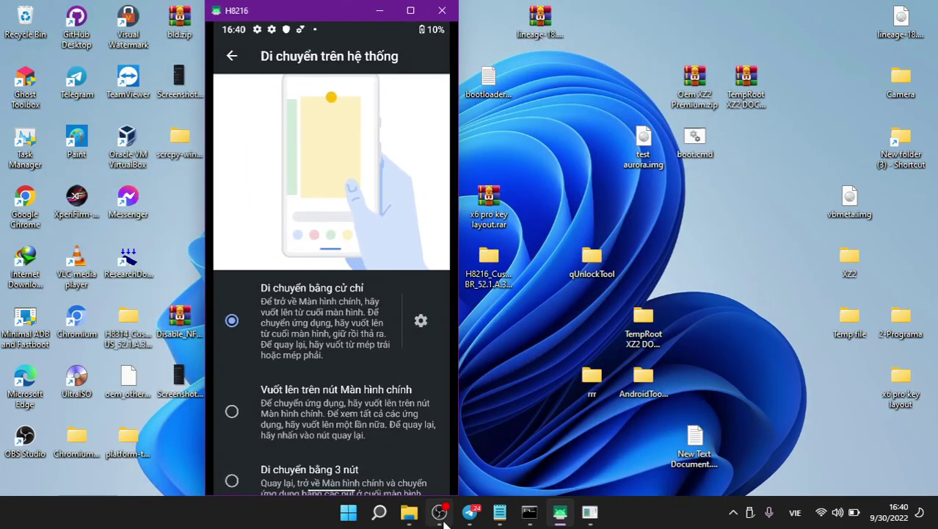
# Close the blank Microsoft Edge window behind the phone mirror and switch to OBS
pyautogui.moveTo(477, 503)
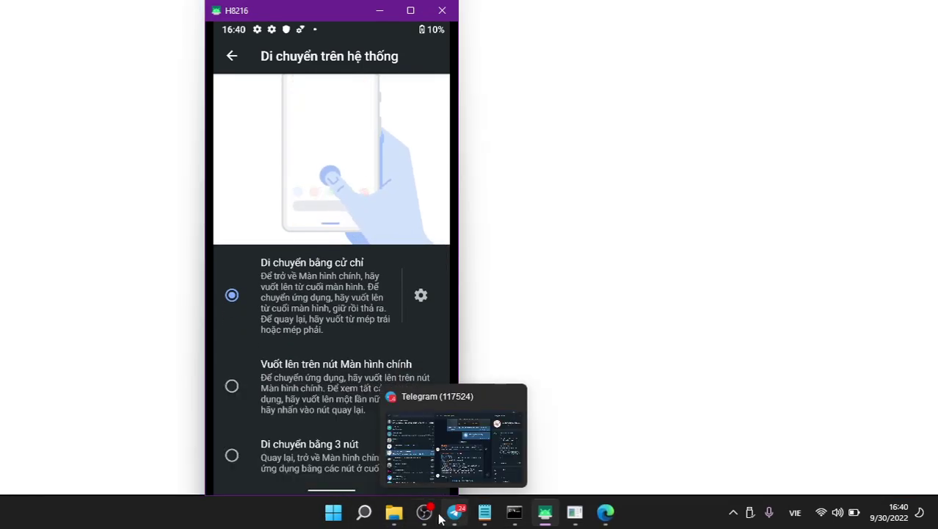
pyautogui.click(928, 8)
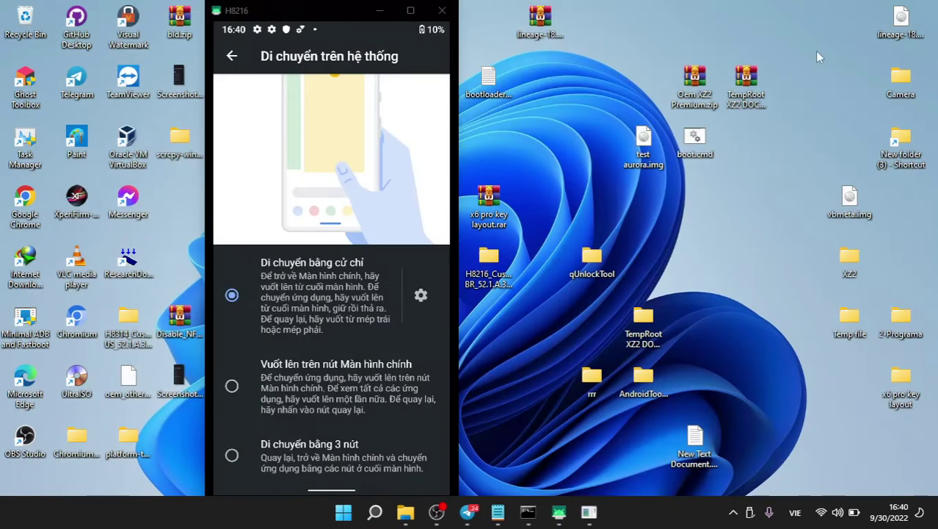
pyautogui.click(438, 512)
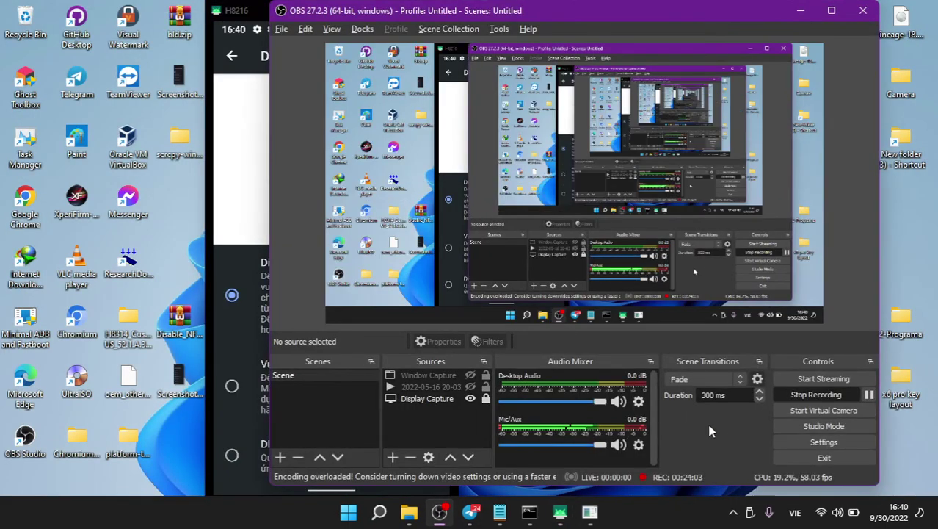